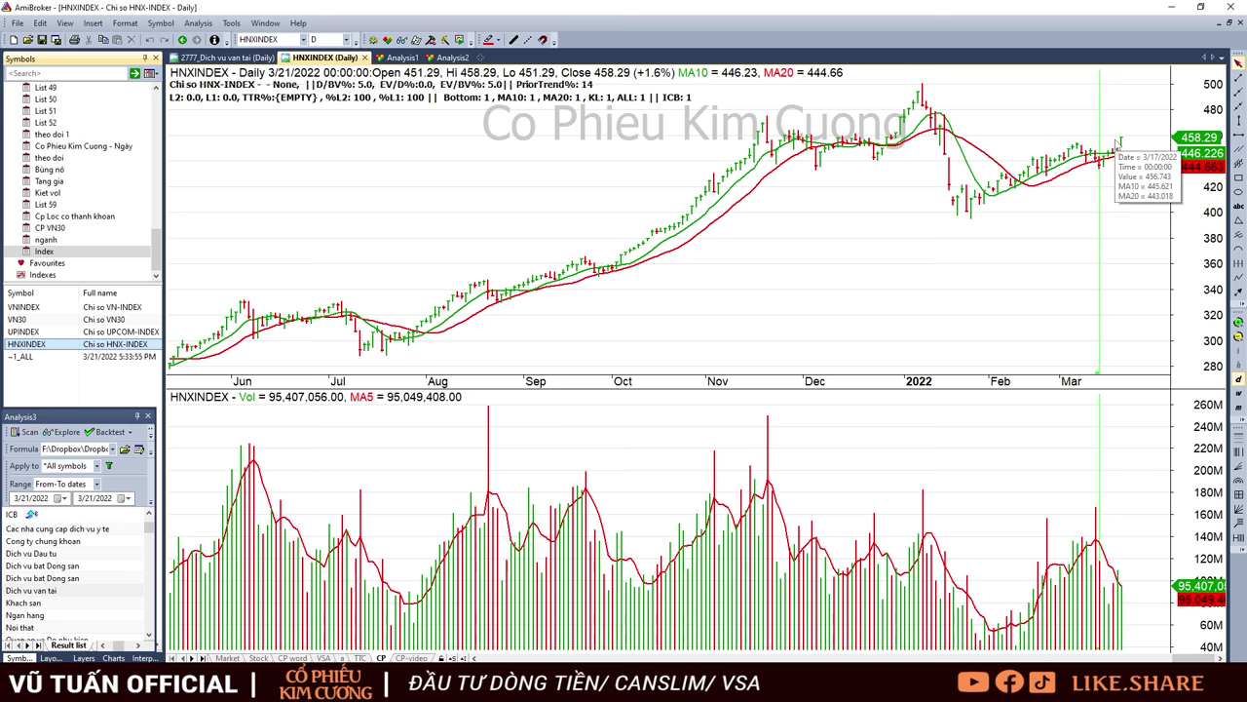
Display the ~1_ALL symbol's chart and examine its latest volume bars
{"action": "left_click", "coordinate": [39, 357]}
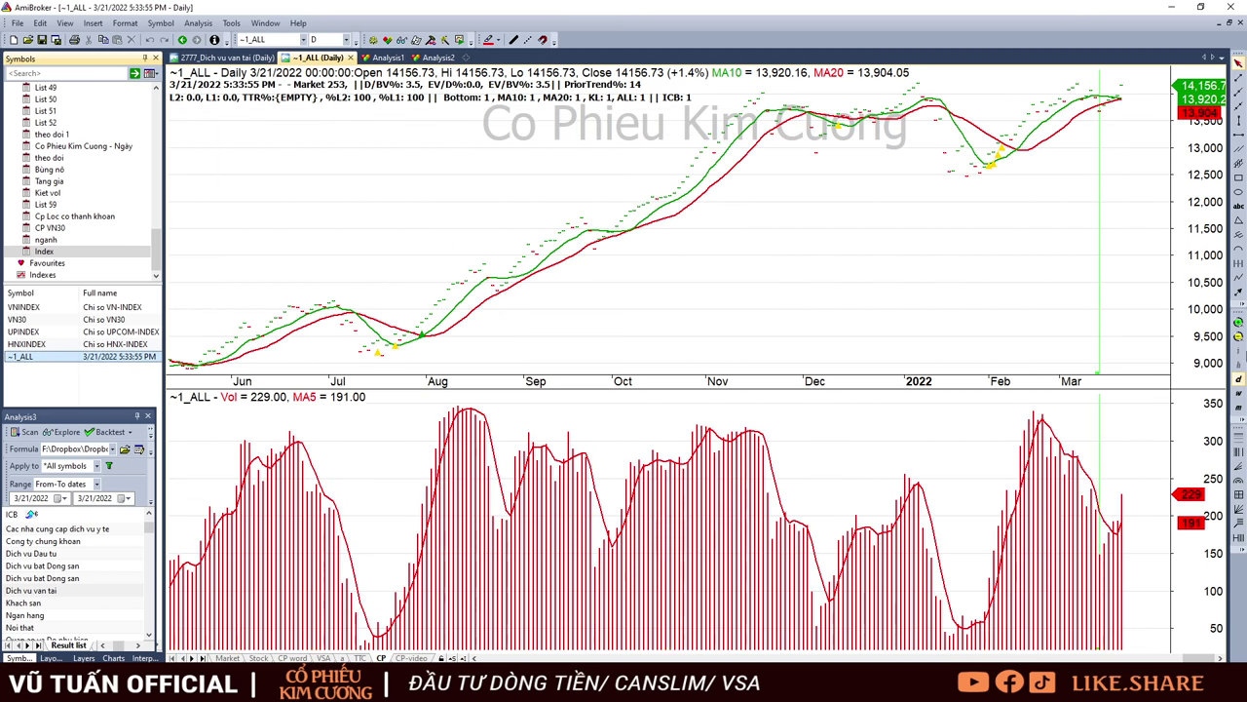
{"action": "left_click", "coordinate": [1125, 512]}
{"action": "left_click", "coordinate": [1148, 499]}
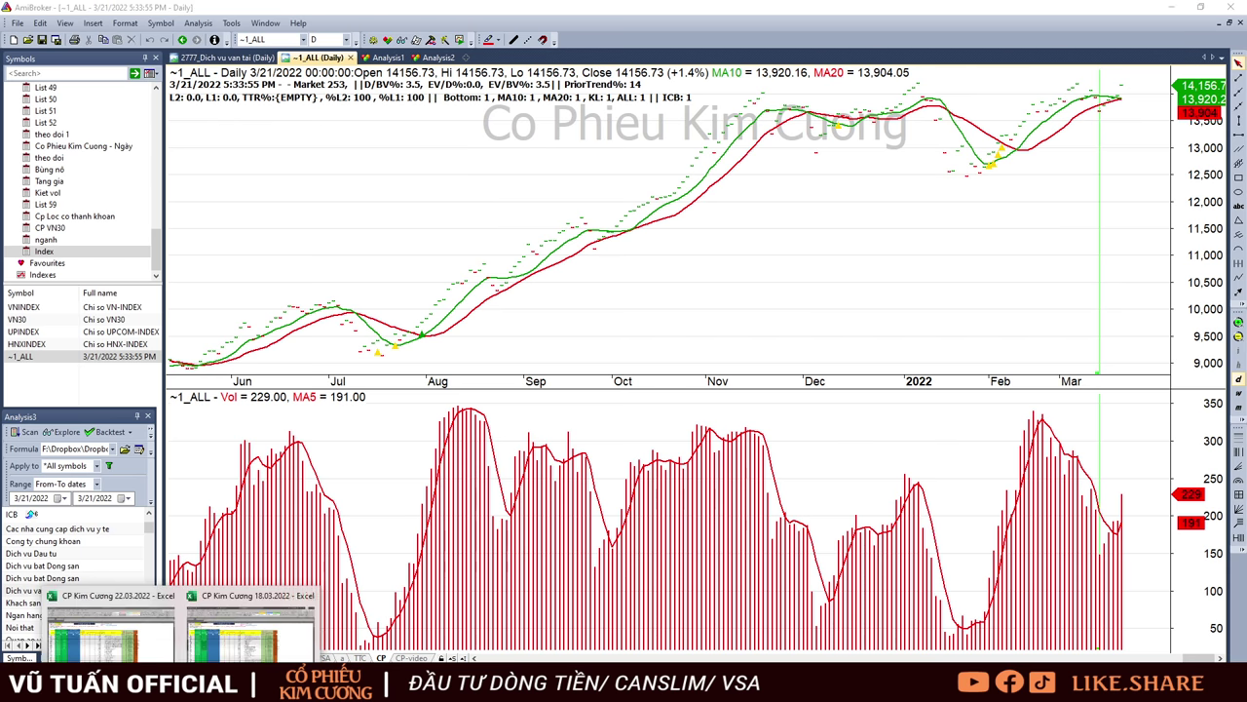
Switch to the CP Kim Cương 22.03.2022 workbook in Excel and highlight the market and strategy note beside Thị trường & chiến lược
{"action": "left_click", "coordinate": [283, 623]}
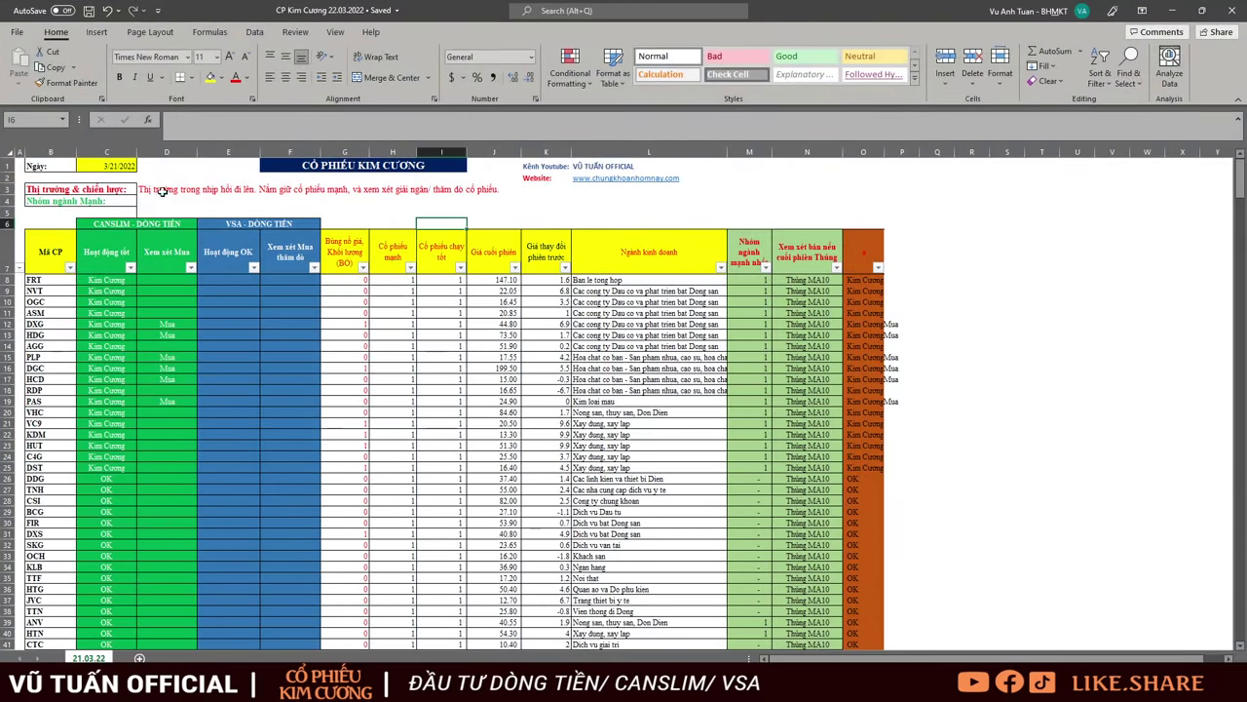
{"action": "left_click_drag", "start_coordinate": [148, 189], "coordinate": [454, 202]}
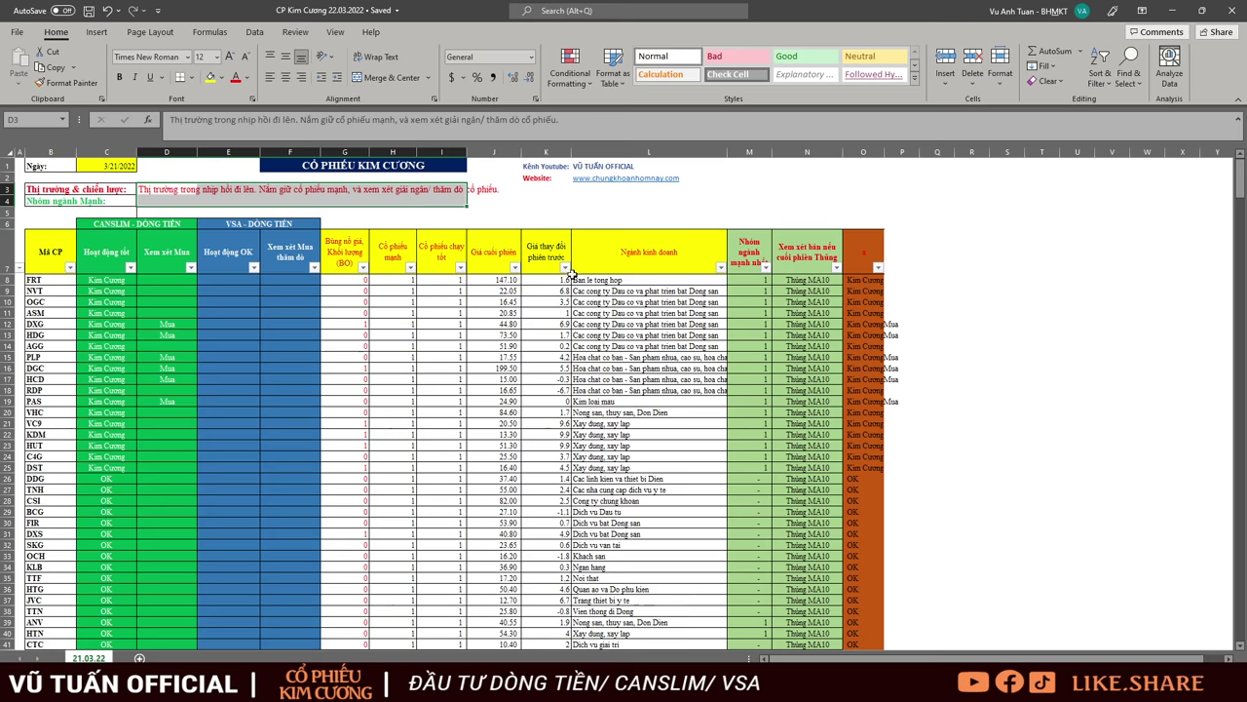
{"action": "left_click", "coordinate": [472, 342]}
Filter the orange column O to exclude blank entries
{"action": "left_click", "coordinate": [878, 267]}
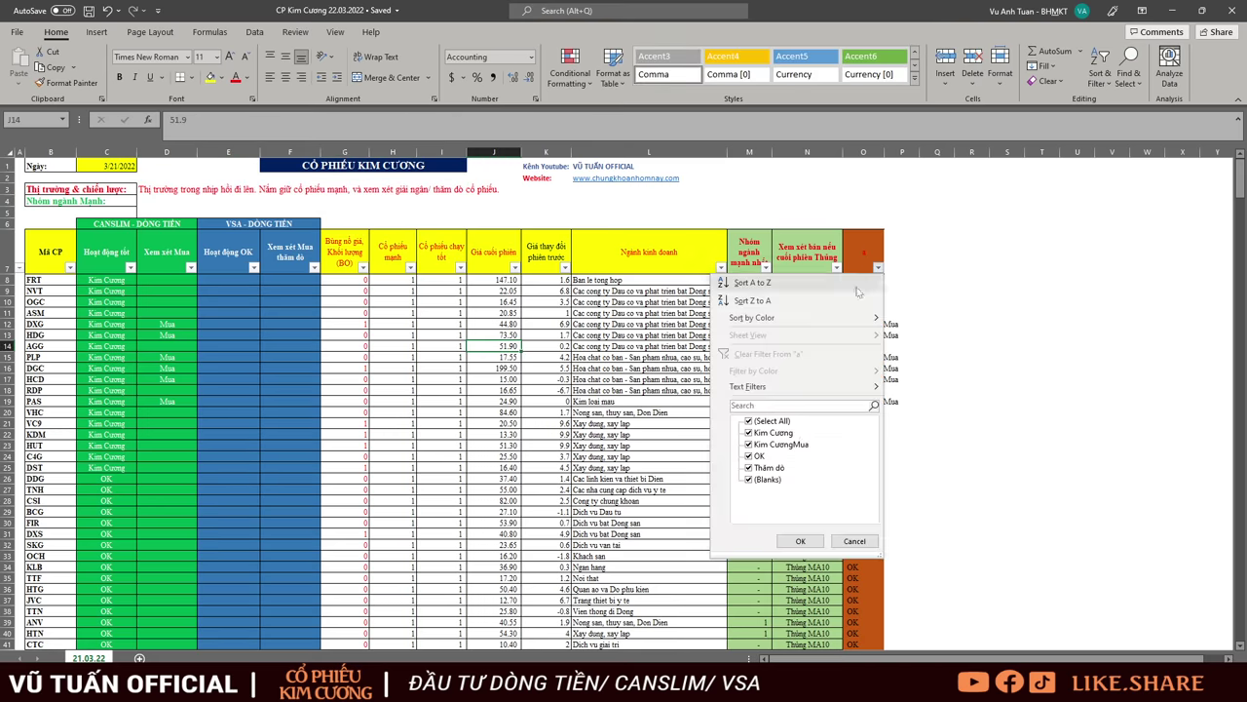
{"action": "left_click", "coordinate": [760, 479]}
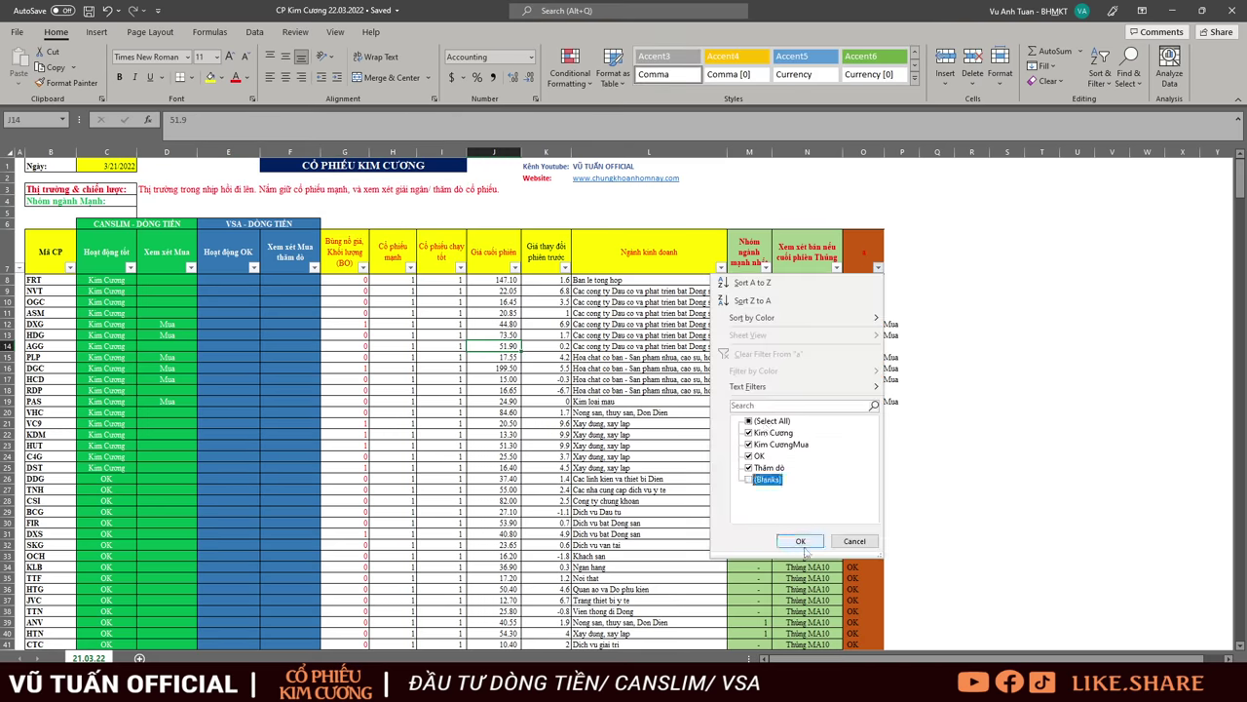
{"action": "left_click", "coordinate": [800, 542]}
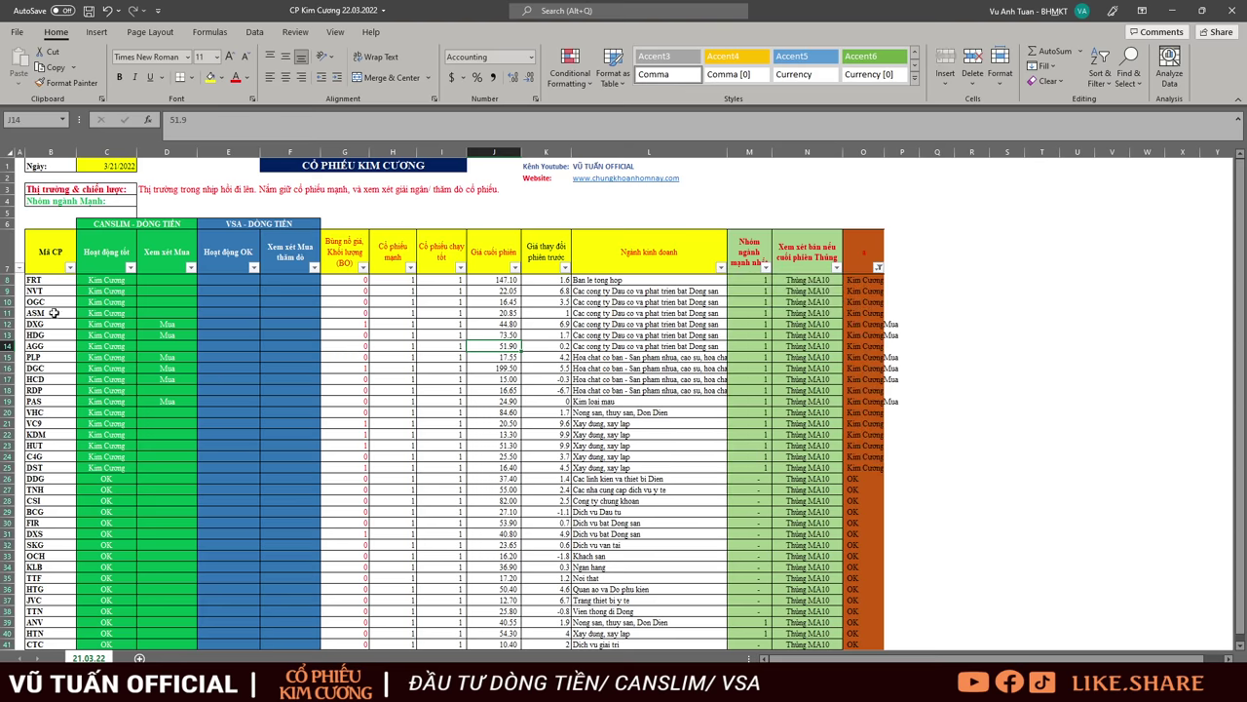
Highlight the stocks rated Kim Cương from FRT to DST, including their CANSLIM columns and strongest-sector flags
{"action": "left_click_drag", "start_coordinate": [39, 279], "coordinate": [155, 469]}
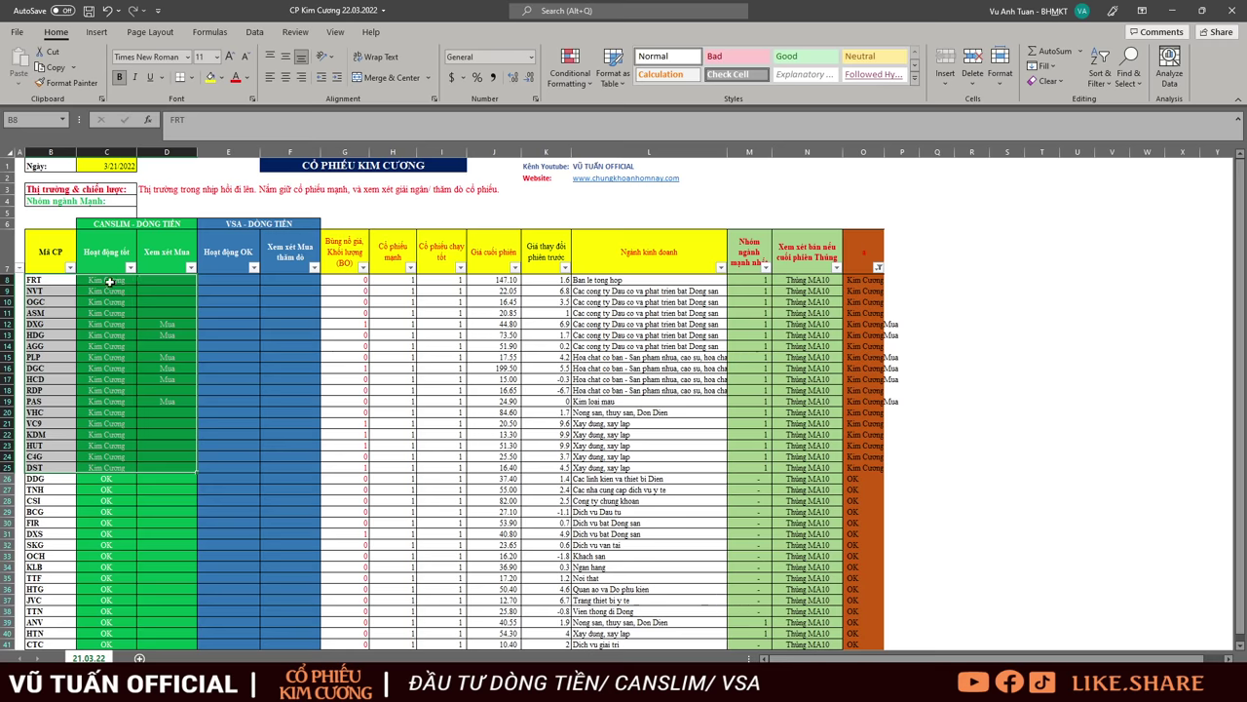
{"action": "left_click_drag", "start_coordinate": [109, 280], "coordinate": [115, 468]}
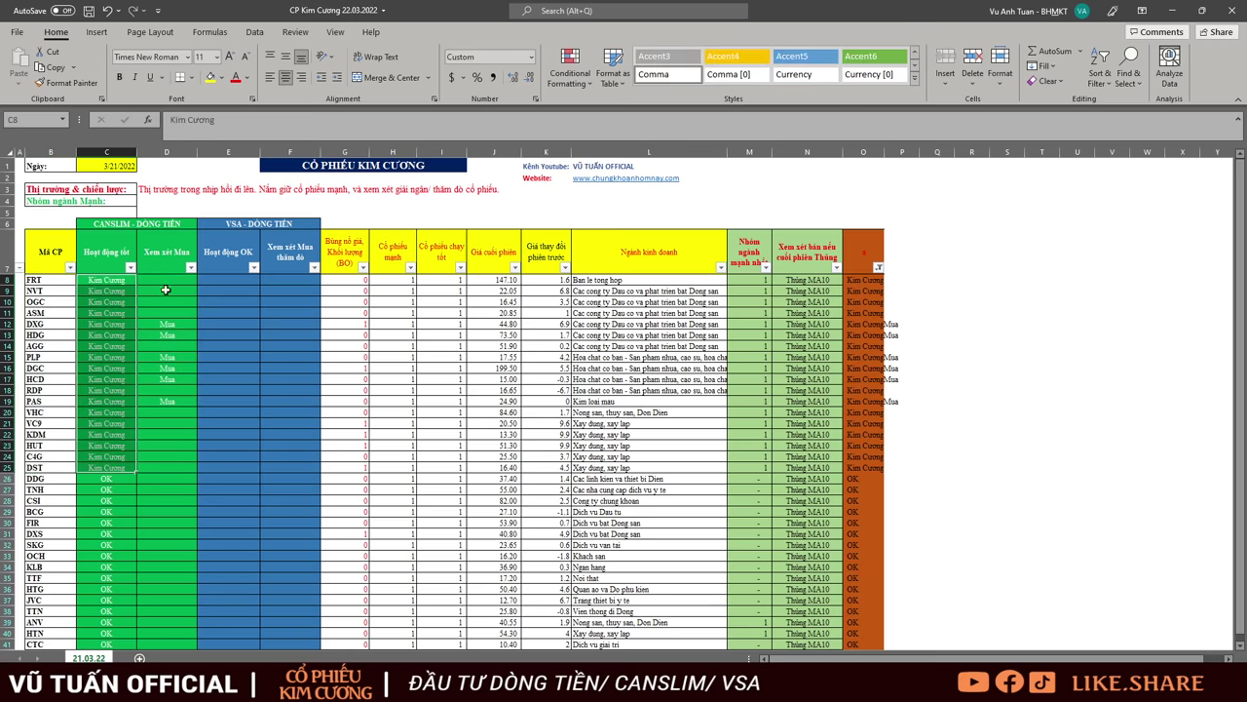
{"action": "left_click_drag", "start_coordinate": [125, 226], "coordinate": [147, 471]}
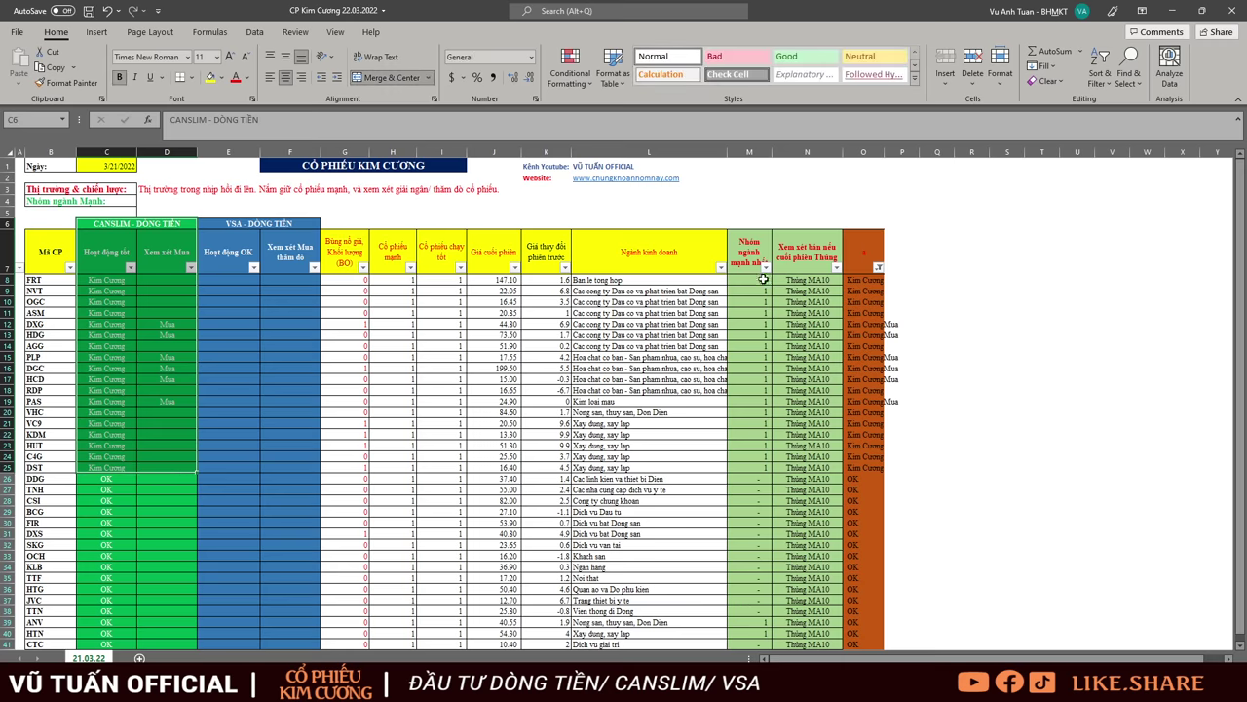
{"action": "left_click_drag", "start_coordinate": [765, 279], "coordinate": [761, 456]}
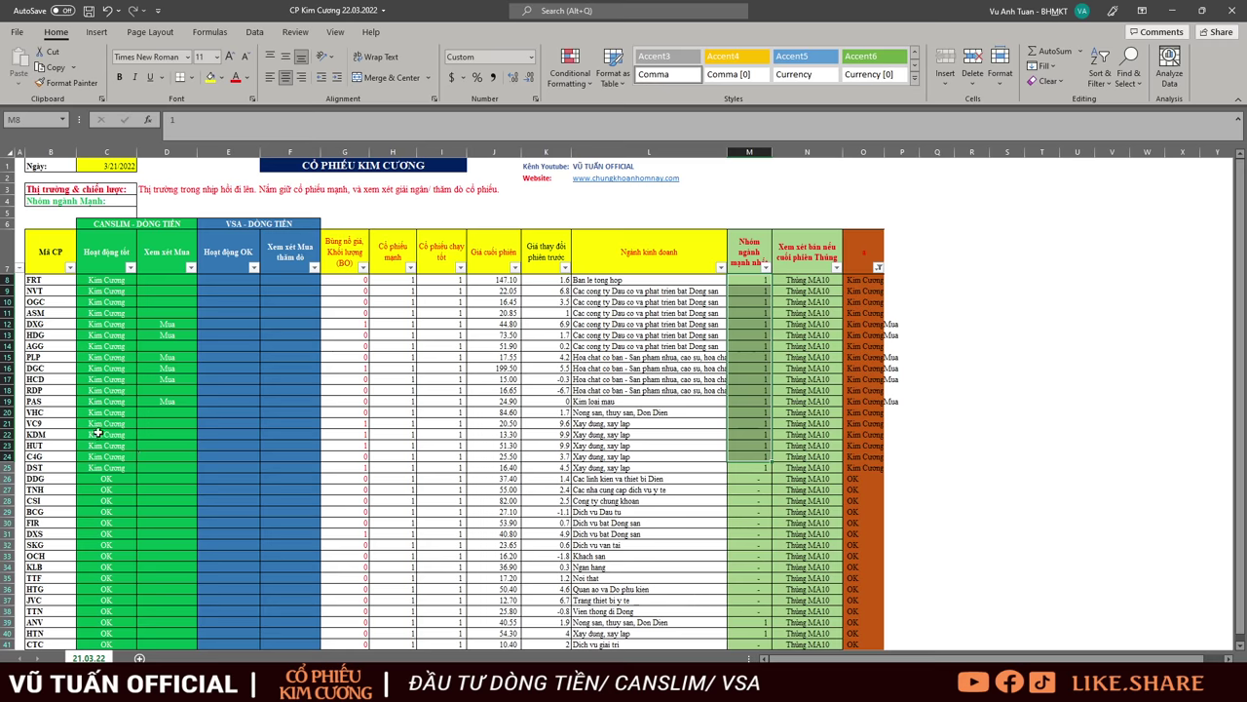
{"action": "left_click", "coordinate": [91, 356]}
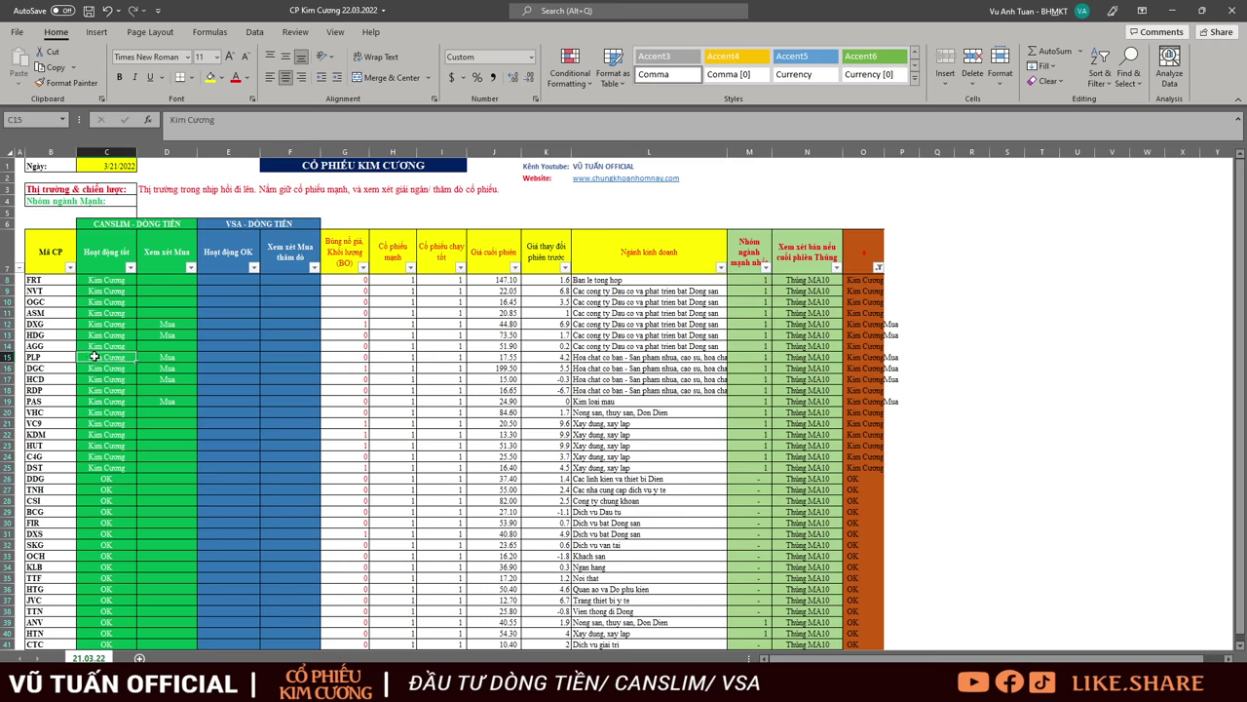
Filter the Xem xét Mua column to show only the rows marked Mua
{"action": "left_click", "coordinate": [189, 276]}
{"action": "left_click", "coordinate": [80, 444]}
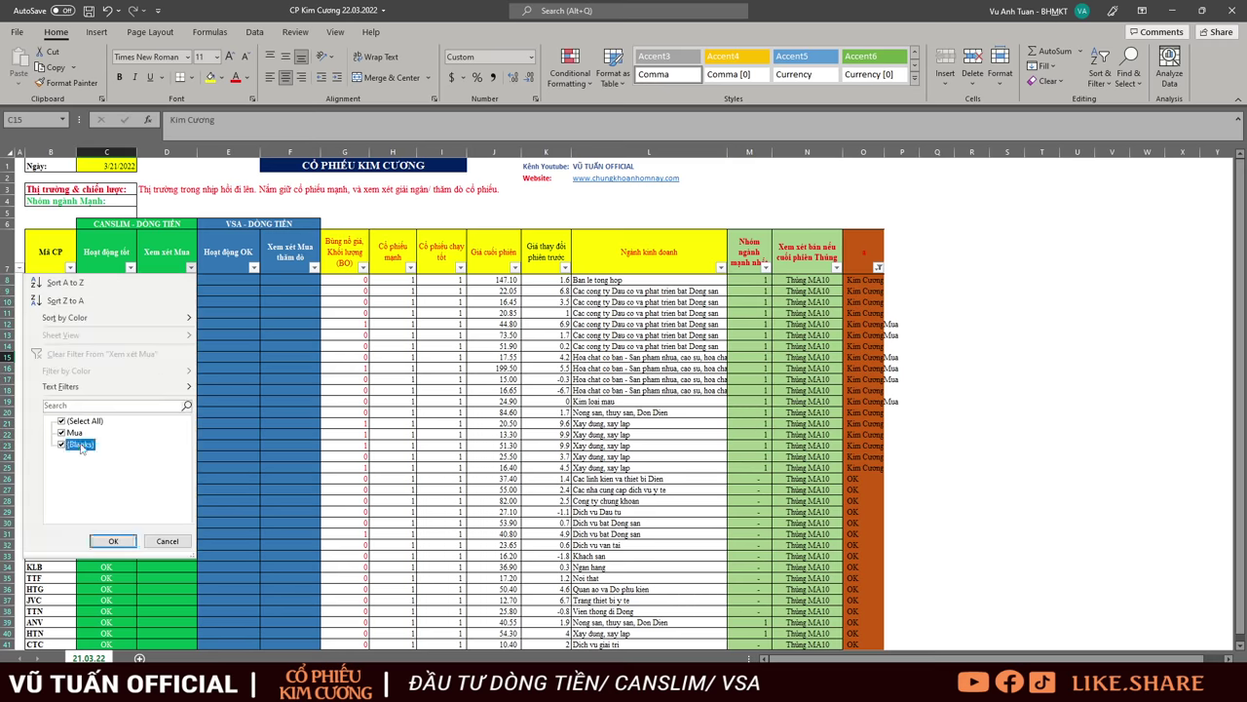
{"action": "left_click", "coordinate": [113, 542]}
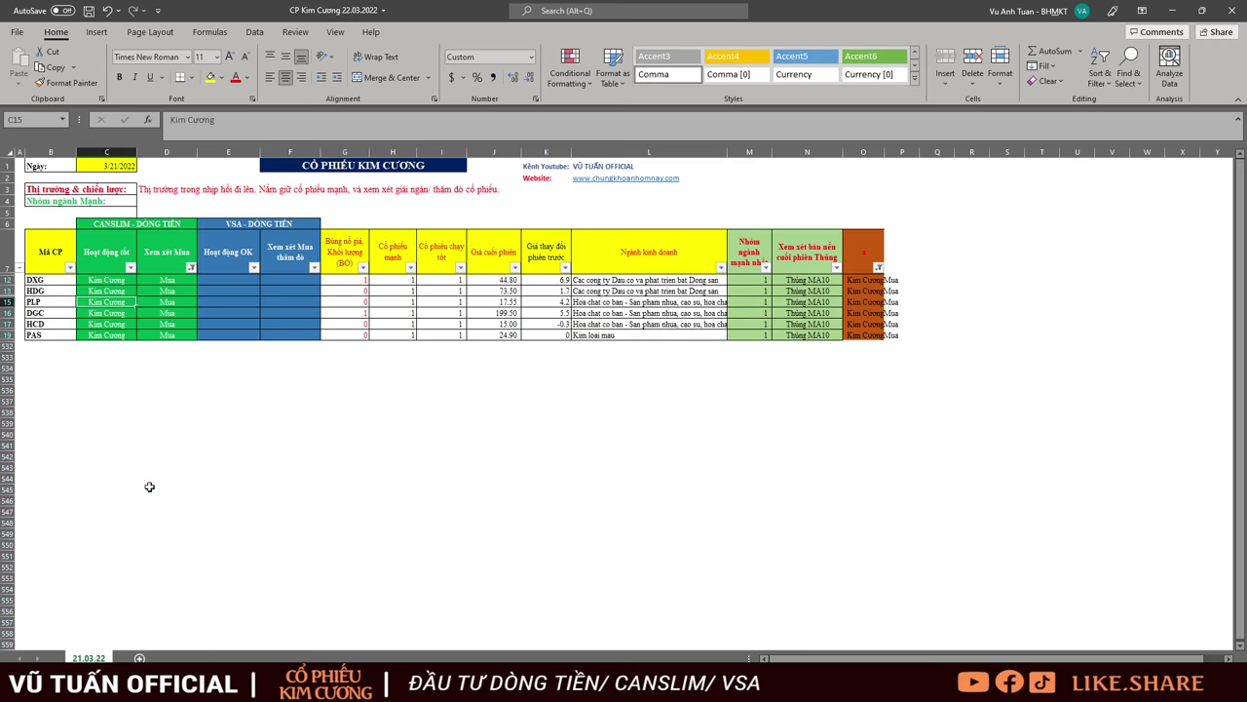
Examine the Kim Cương and Mua entries for HDG, DGC, HCD and PAS in the filtered list
{"action": "left_click", "coordinate": [103, 291]}
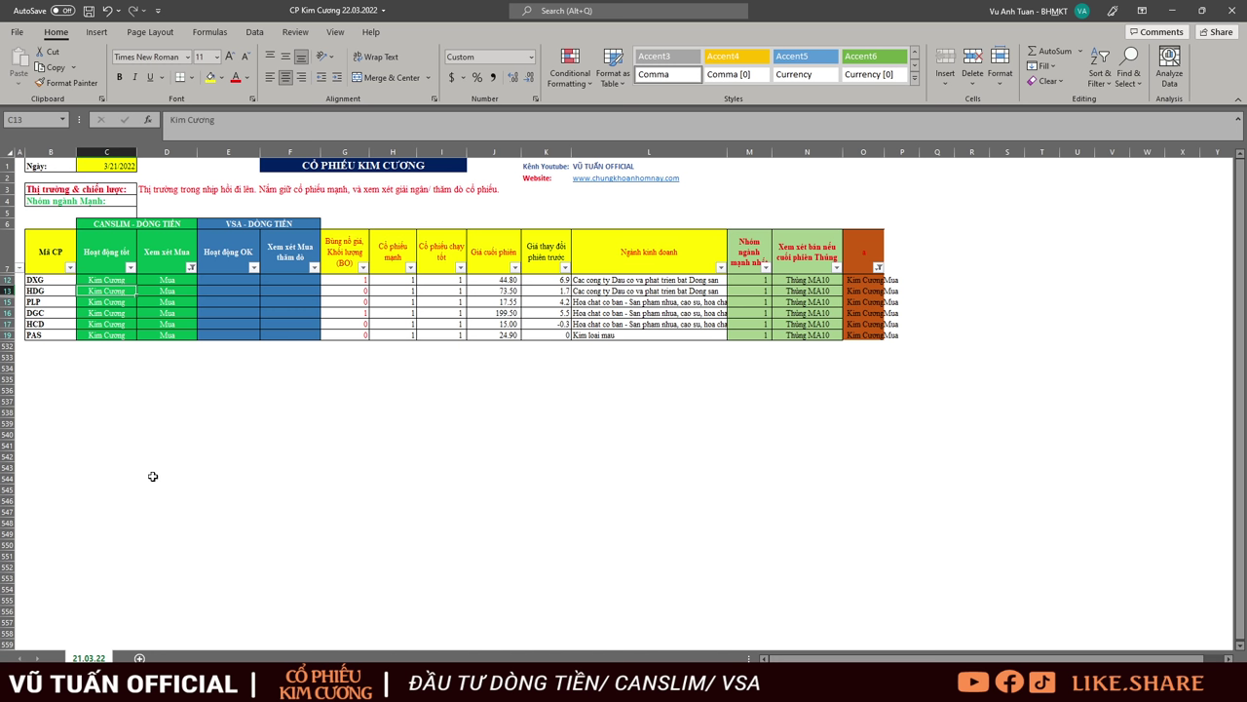
{"action": "left_click", "coordinate": [172, 290]}
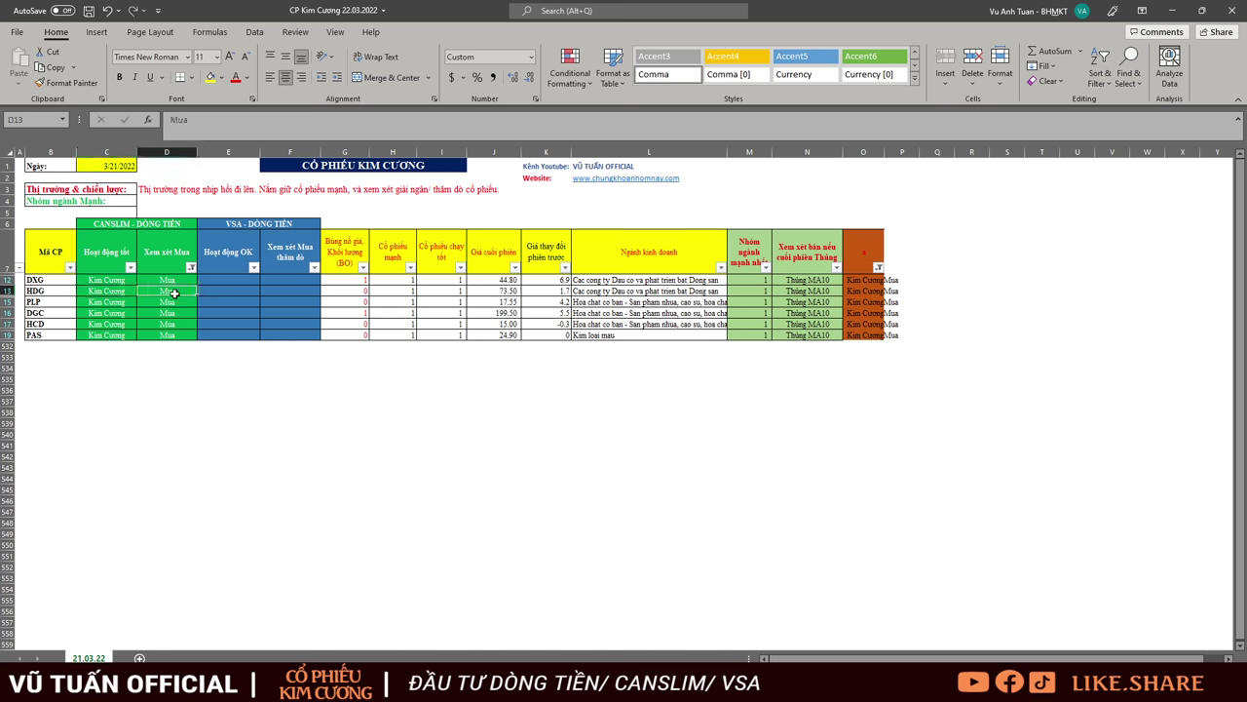
{"action": "left_click", "coordinate": [103, 312]}
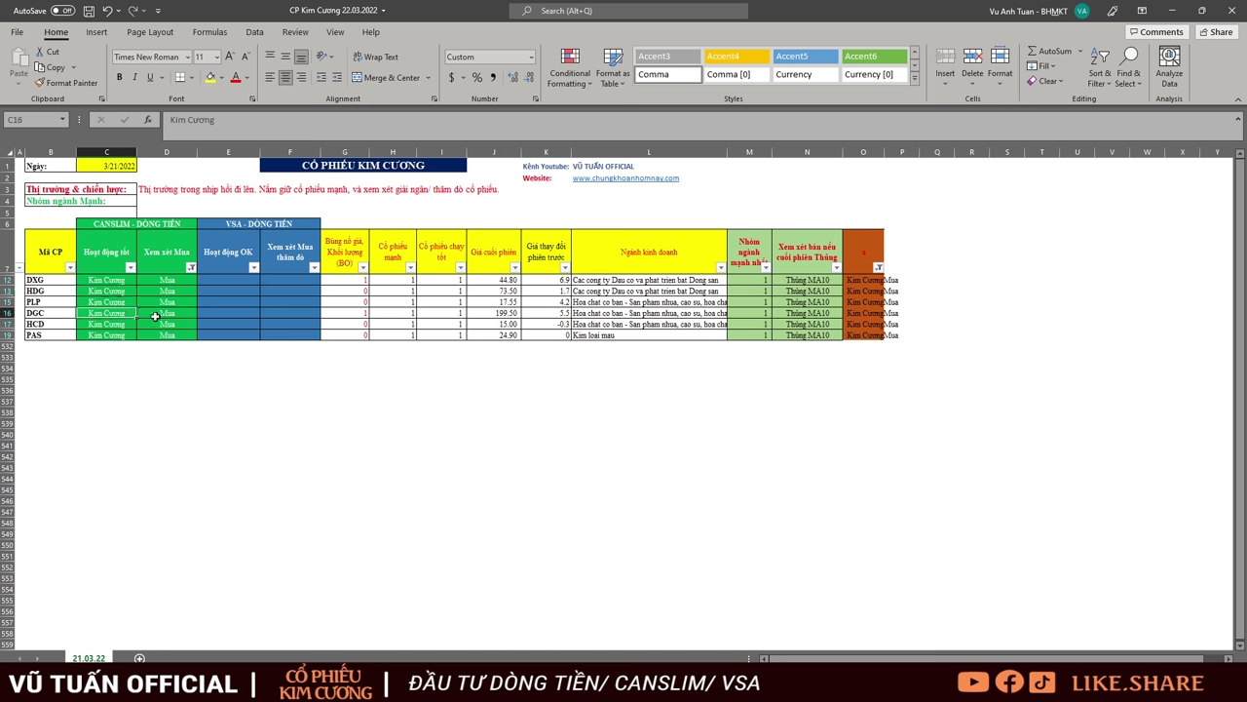
{"action": "left_click_drag", "start_coordinate": [101, 323], "coordinate": [175, 336]}
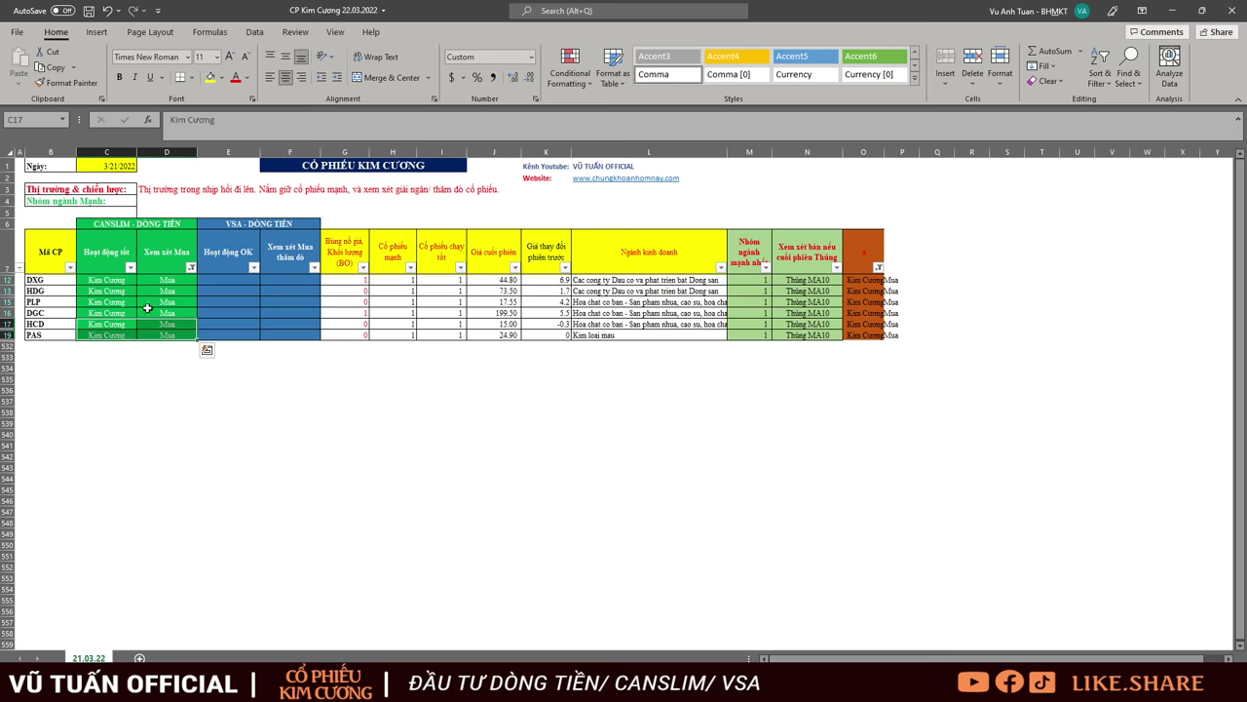
Clear all filters from the stock table
{"action": "key", "text": "alt+a"}
{"action": "key", "text": "c"}
{"action": "left_click", "coordinate": [166, 392]}
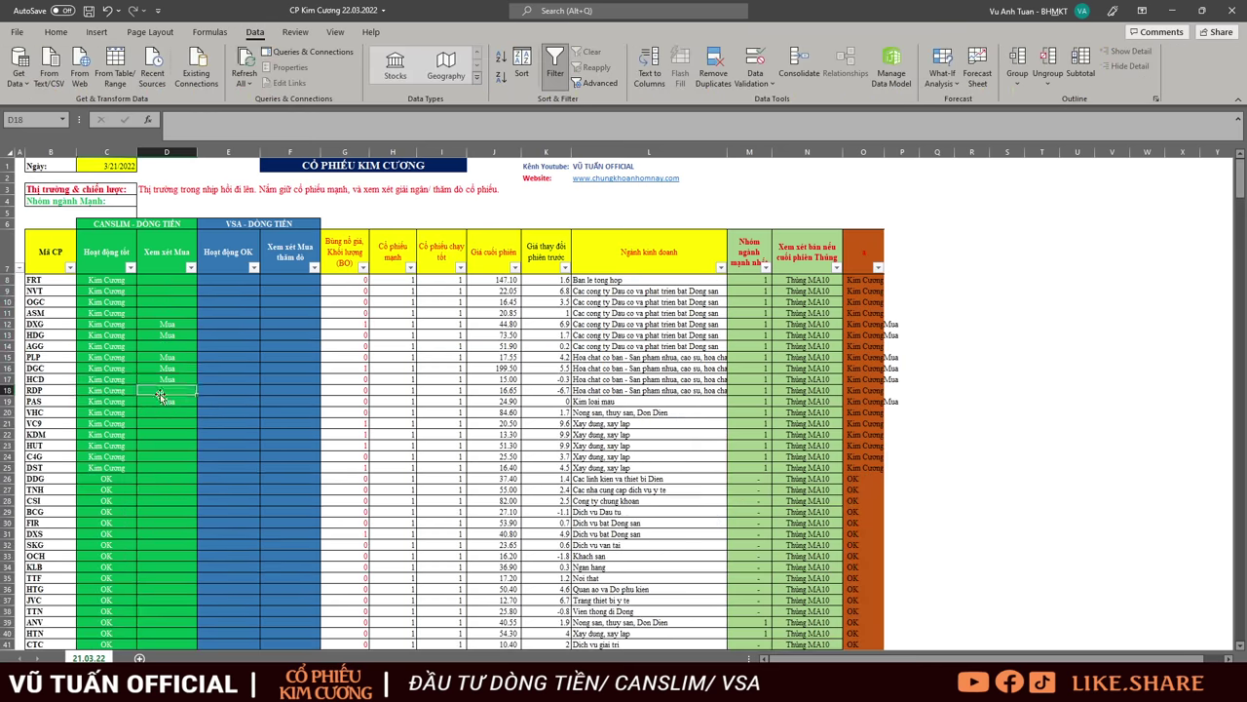
Highlight the CANSLIM stocks rated OK, from DDG to BAF, together with their stock codes
{"action": "scroll", "coordinate": [163, 400], "scroll_direction": "down", "scroll_amount": 4}
{"action": "left_click_drag", "start_coordinate": [109, 307], "coordinate": [105, 514]}
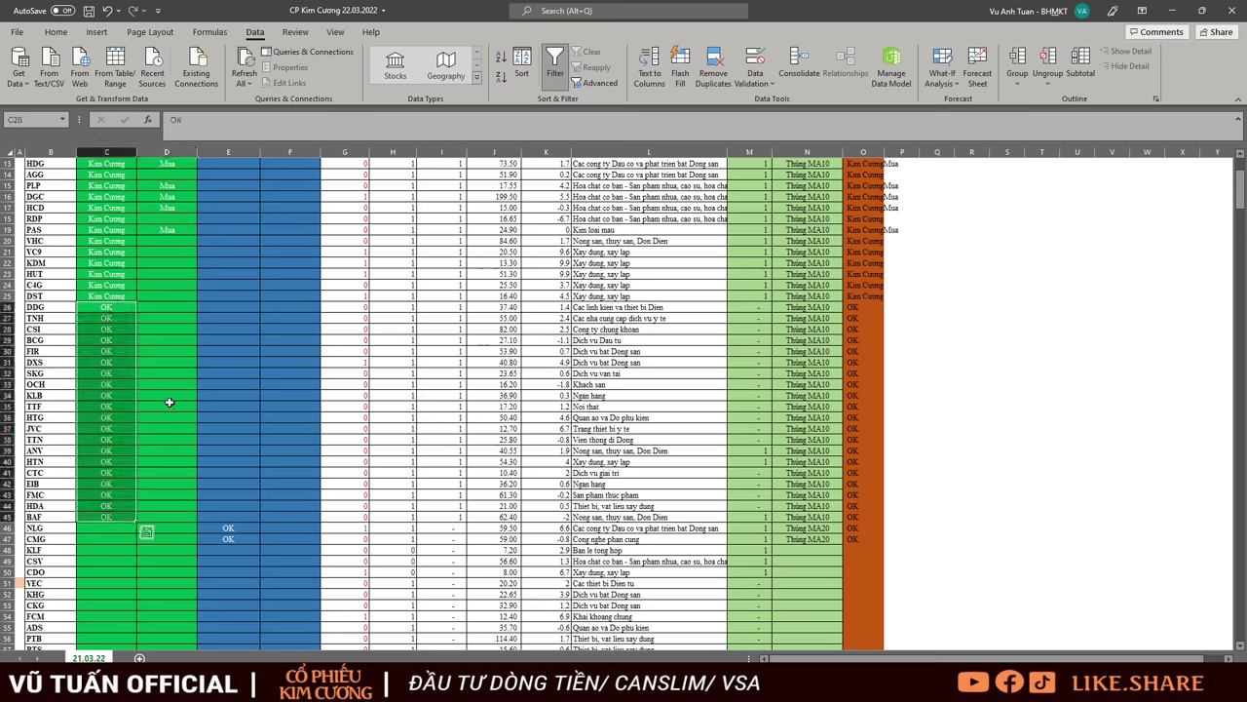
{"action": "left_click_drag", "start_coordinate": [47, 307], "coordinate": [61, 514]}
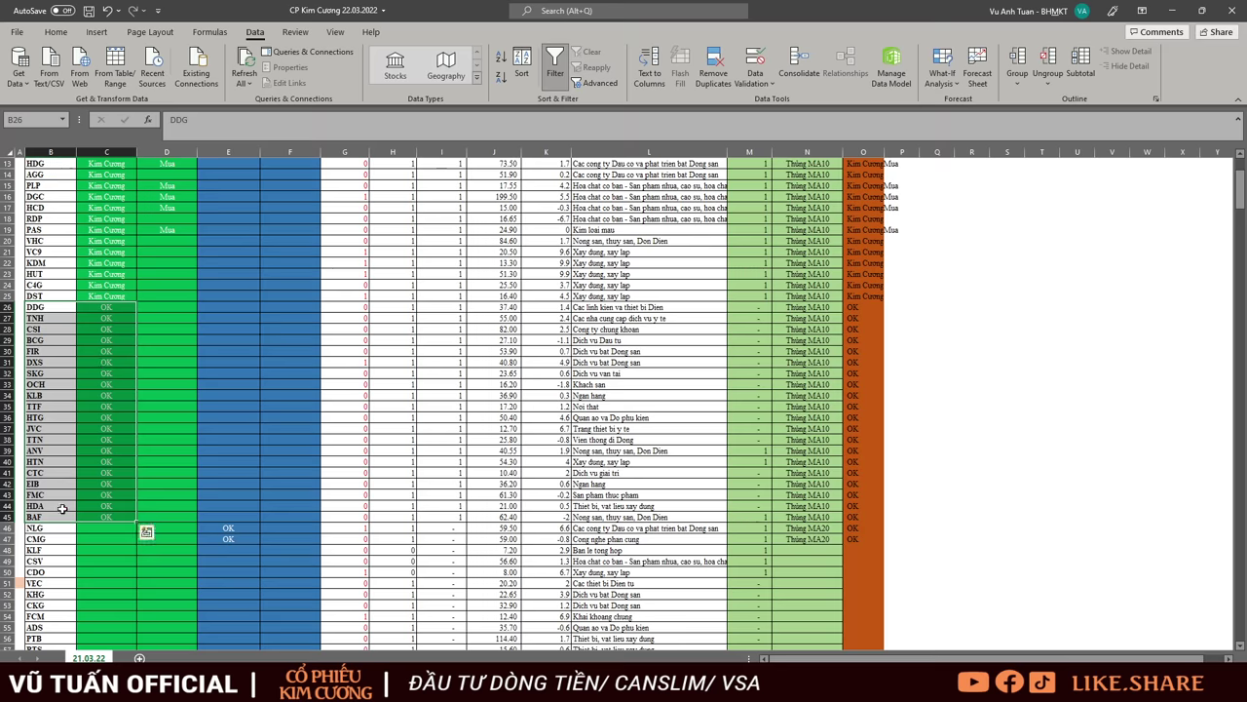
Highlight the VSA - DÒNG TIỀN columns and the OK entries for NLG and CMG
{"action": "scroll", "coordinate": [86, 466], "scroll_direction": "up", "scroll_amount": 4}
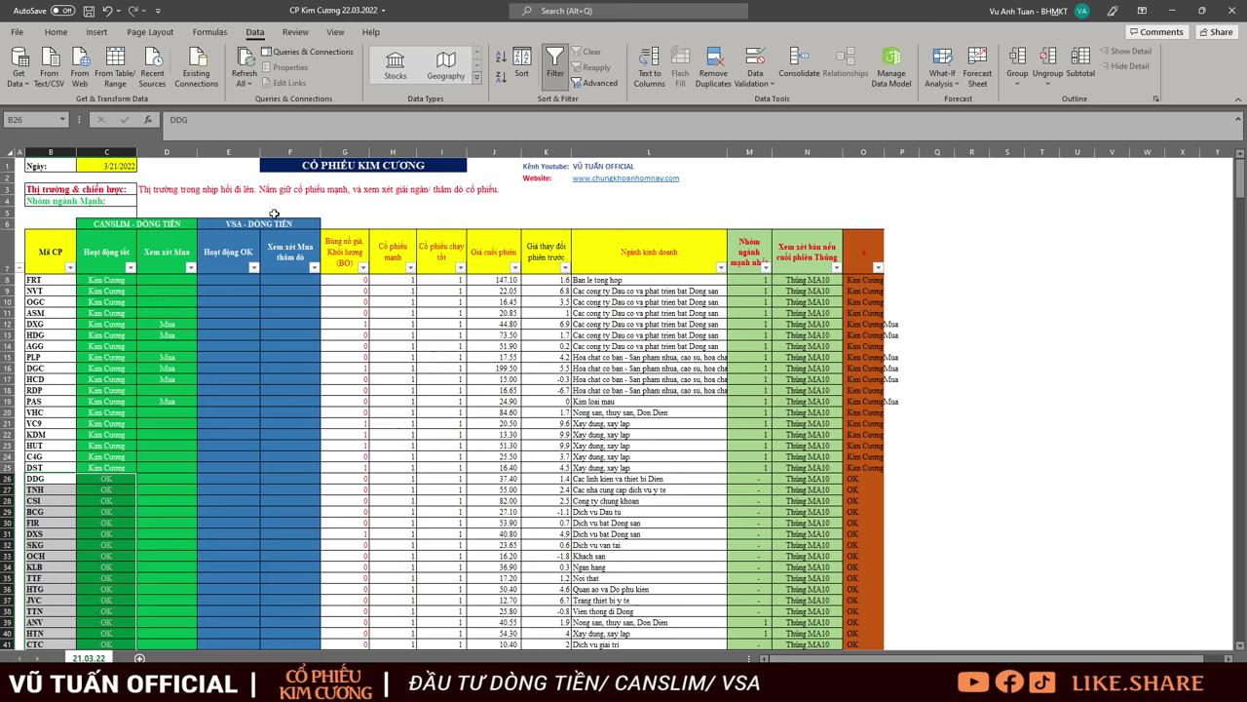
{"action": "left_click_drag", "start_coordinate": [276, 222], "coordinate": [248, 506]}
{"action": "scroll", "coordinate": [221, 474], "scroll_direction": "down", "scroll_amount": 5}
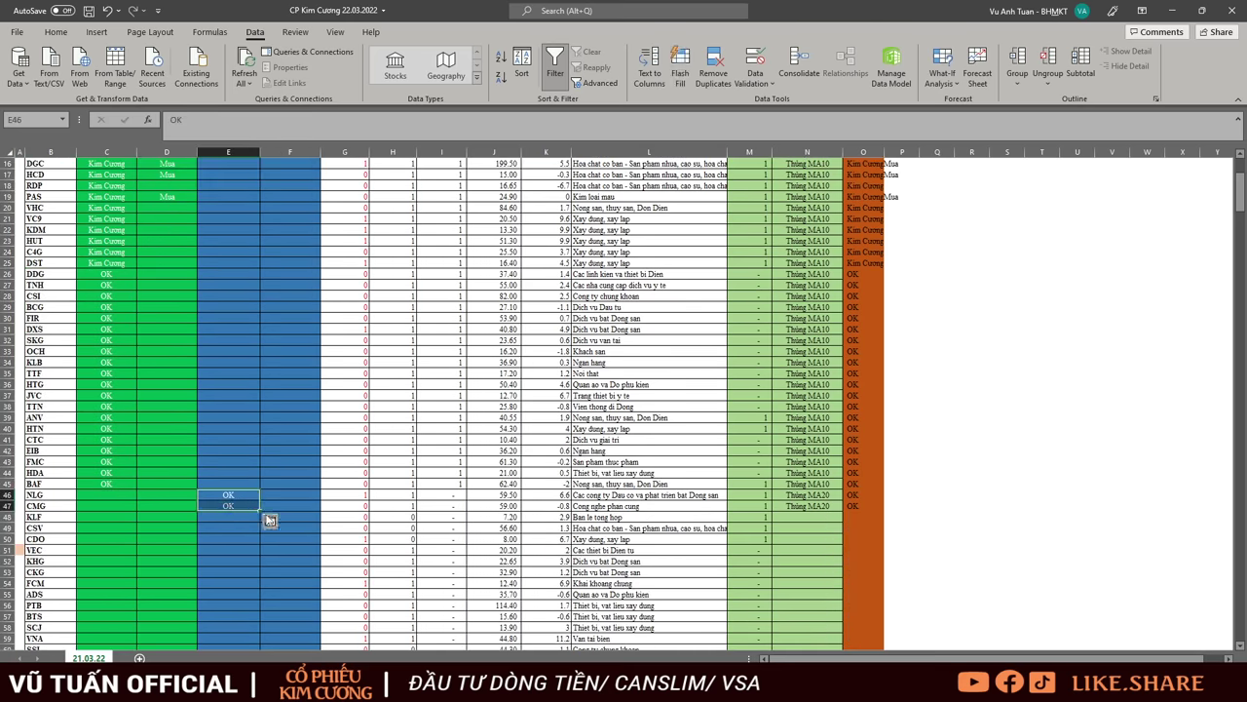
Filter the Xem xét Mua thăm dò column to show only the rows marked Thăm dò
{"action": "scroll", "coordinate": [465, 503], "scroll_direction": "up", "scroll_amount": 5}
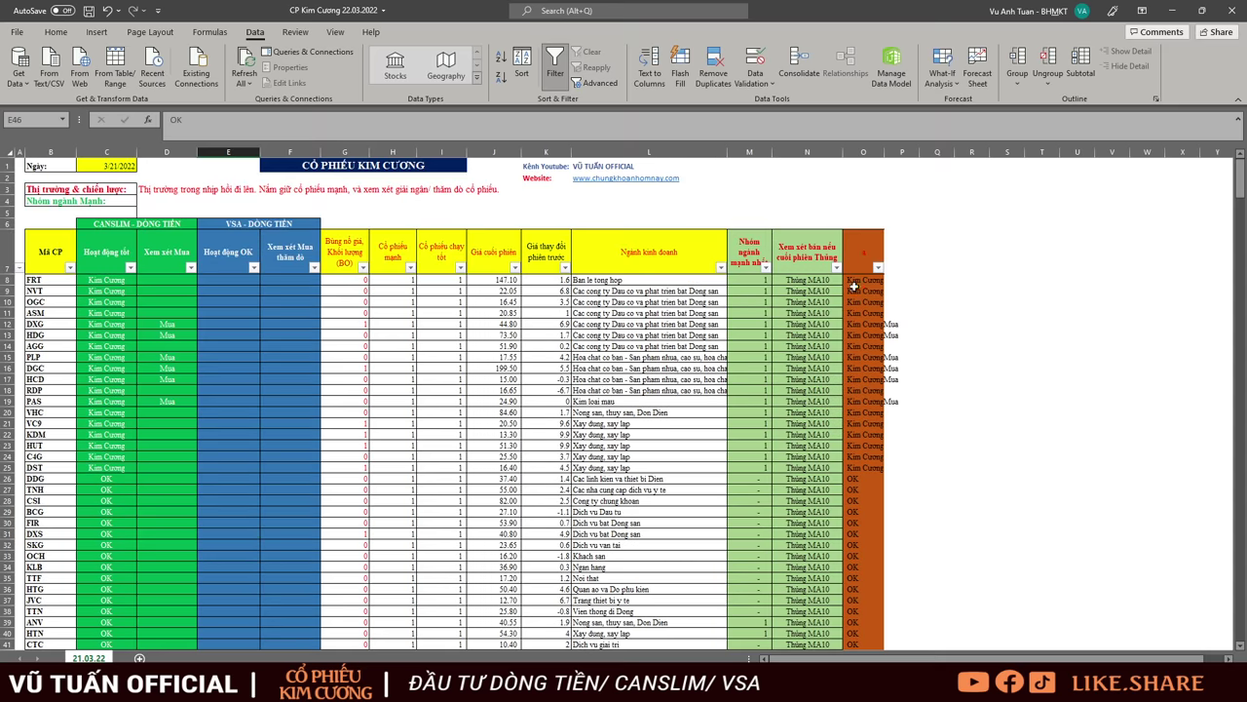
{"action": "left_click", "coordinate": [314, 268]}
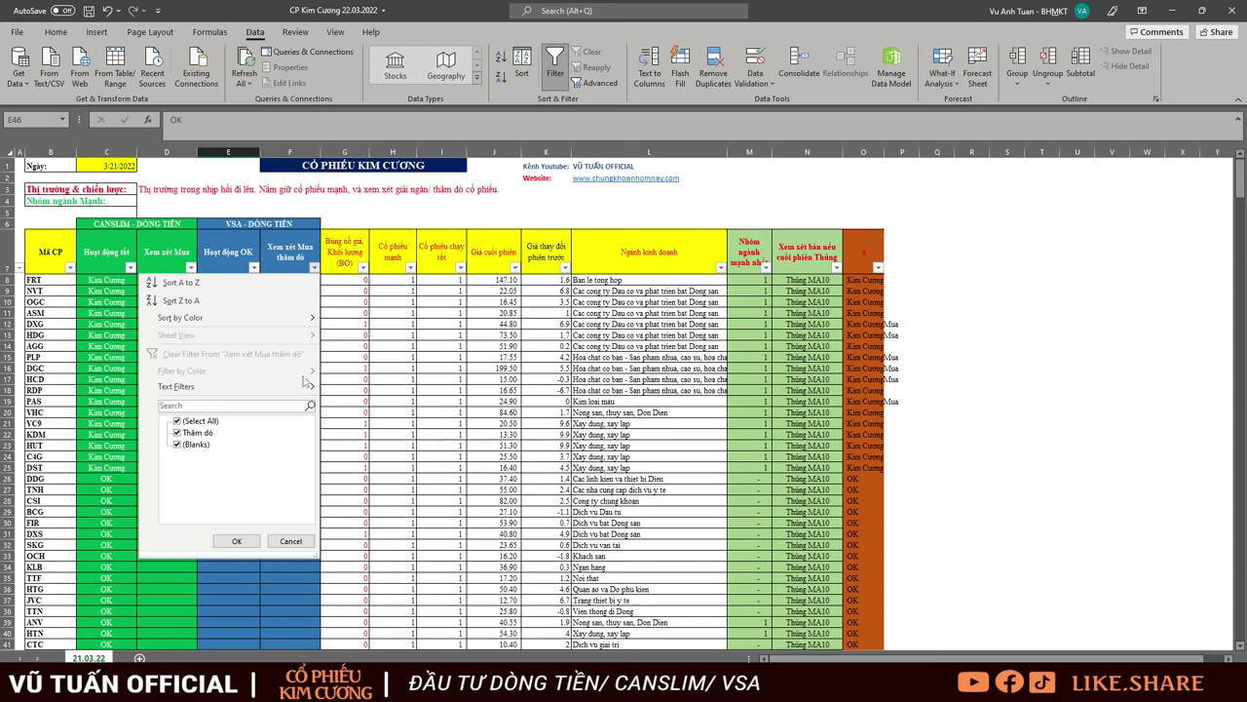
{"action": "left_click", "coordinate": [185, 444]}
{"action": "left_click", "coordinate": [236, 540]}
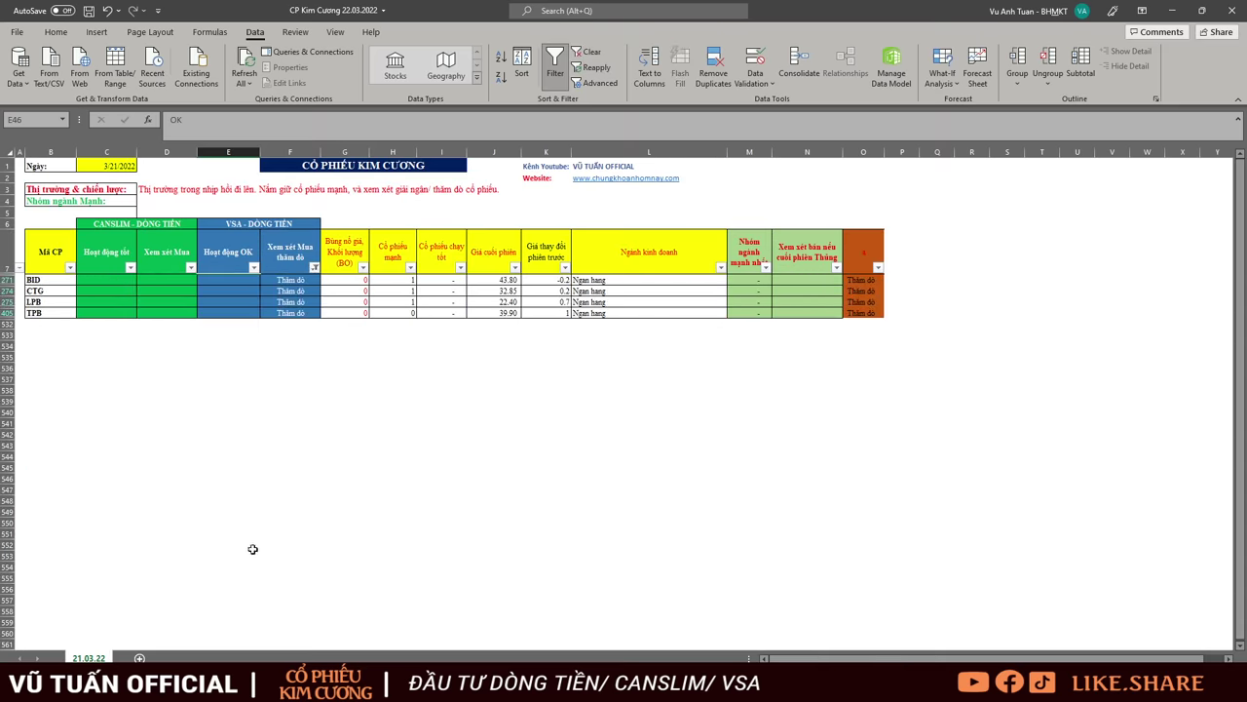
Highlight the filtered bank stocks BID, CTG, LPB and TPB through their Thăm dò column
{"action": "left_click_drag", "start_coordinate": [49, 280], "coordinate": [287, 344]}
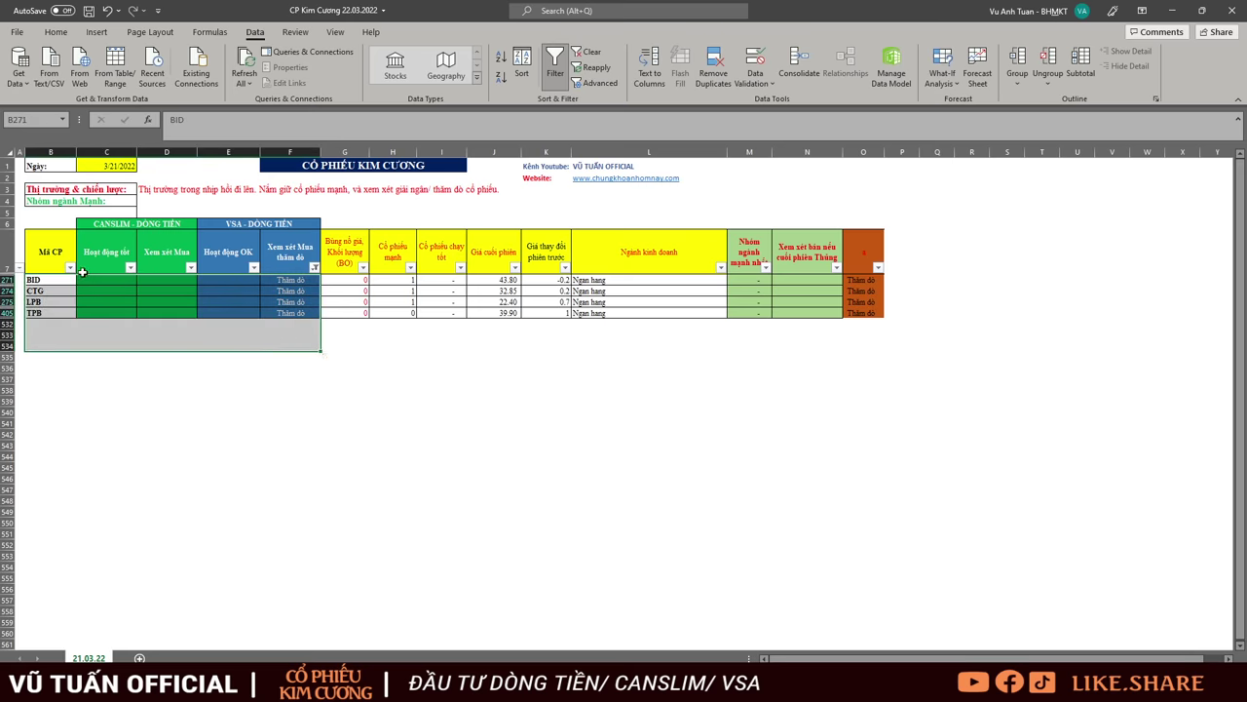
{"action": "left_click_drag", "start_coordinate": [58, 280], "coordinate": [293, 317]}
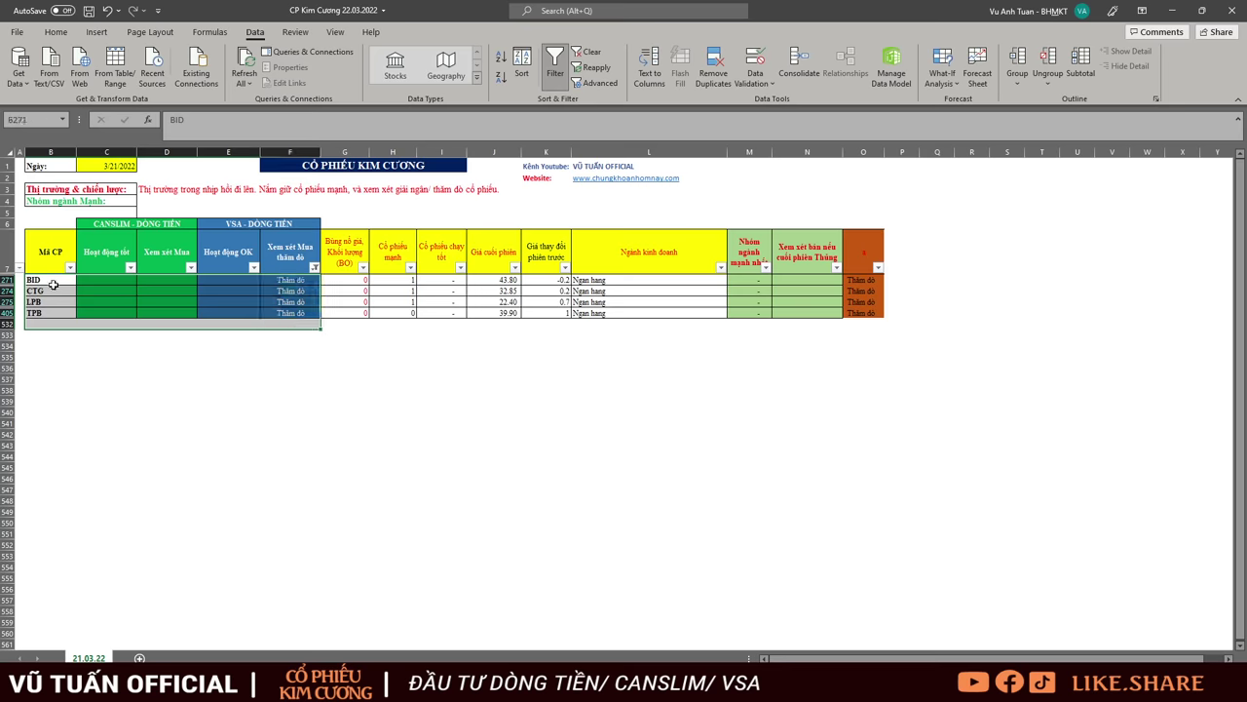
{"action": "left_click_drag", "start_coordinate": [49, 281], "coordinate": [289, 324]}
{"action": "left_click", "coordinate": [286, 305]}
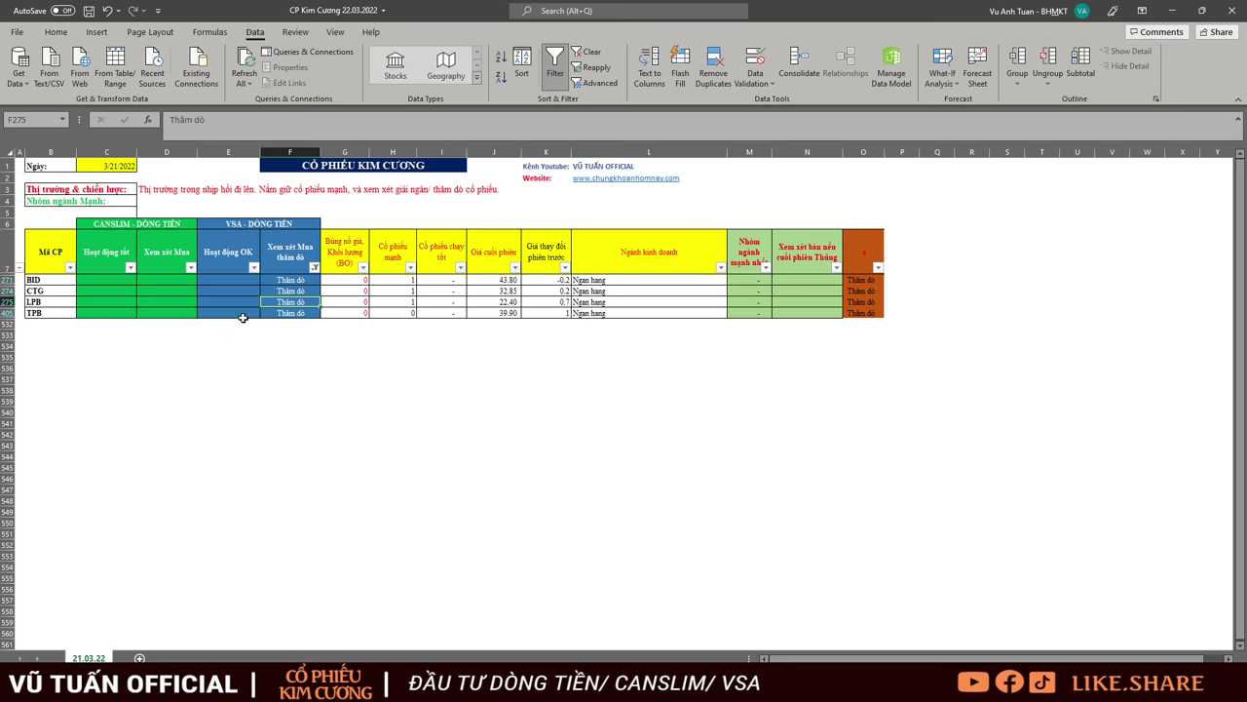
Clear the Thăm dò filter and filter the Nhóm ngành mạnh nhất column to show only value 1
{"action": "key", "text": "alt+a"}
{"action": "key", "text": "c"}
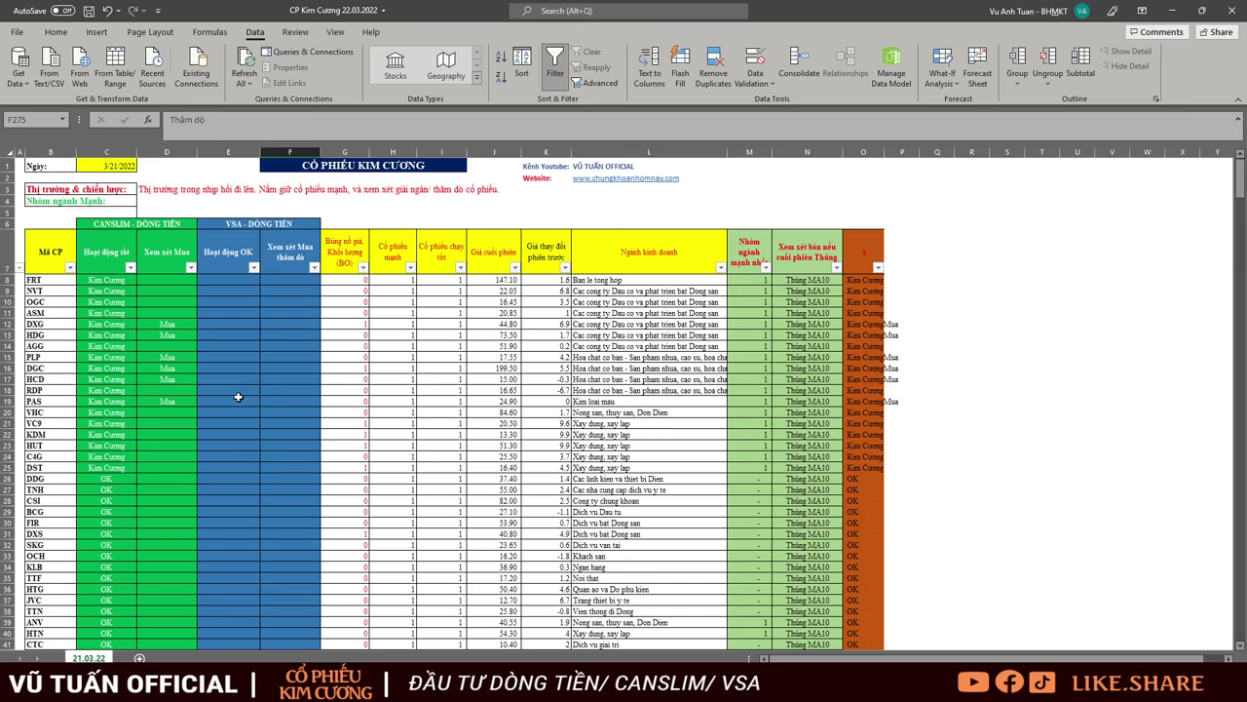
{"action": "left_click", "coordinate": [766, 268]}
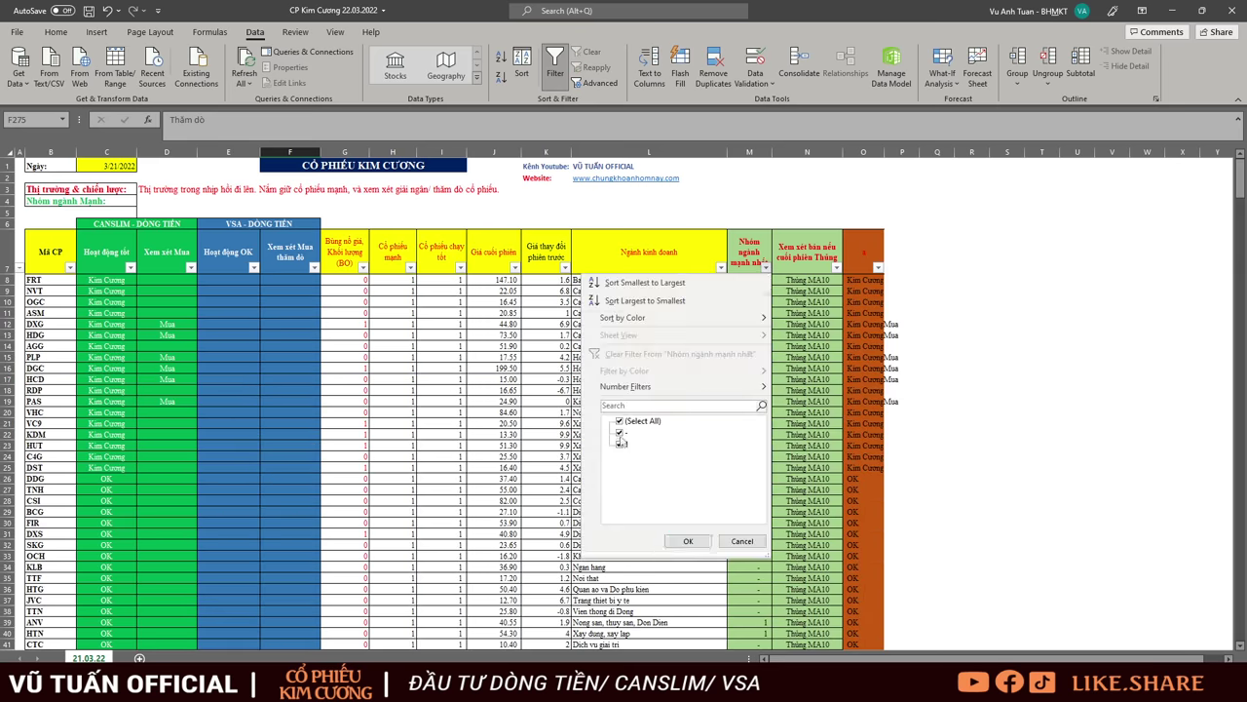
{"action": "left_click", "coordinate": [620, 431]}
{"action": "left_click", "coordinate": [688, 541]}
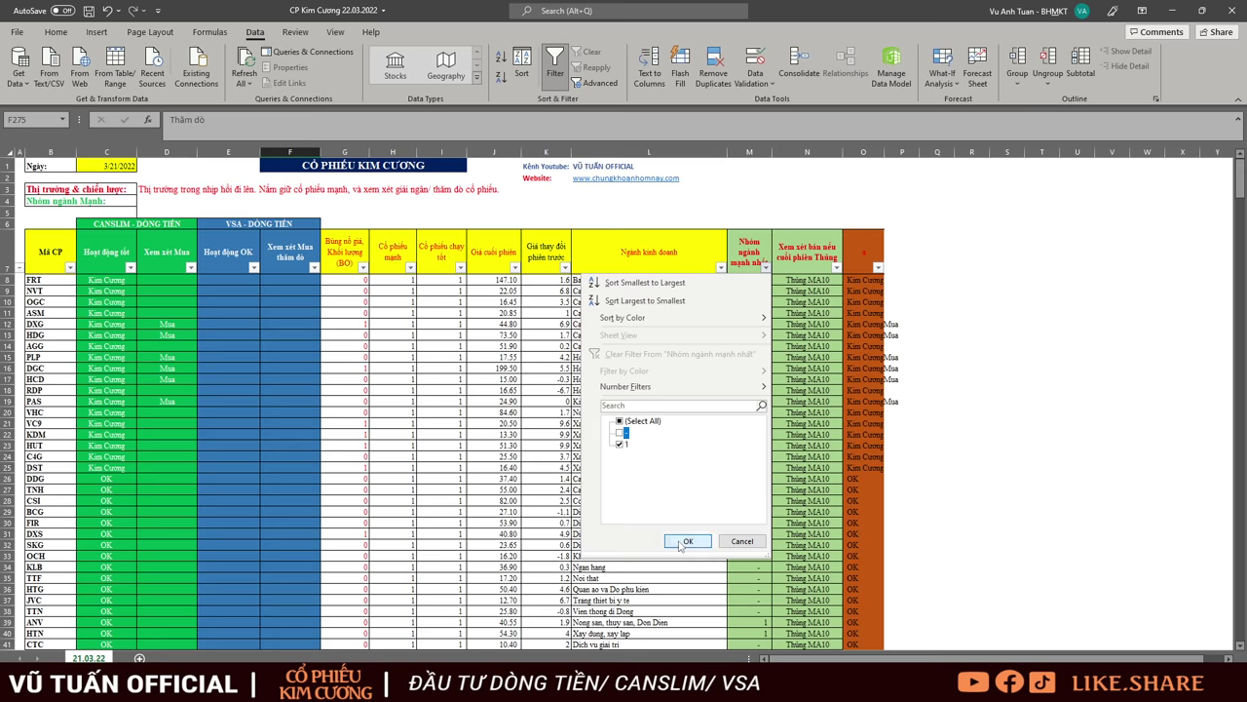
Review the sectors available in the Ngành kinh doanh filter, keeping all of them selected, and browse the filtered stocks
{"action": "left_click", "coordinate": [721, 269]}
{"action": "left_click_drag", "start_coordinate": [723, 554], "coordinate": [917, 649]}
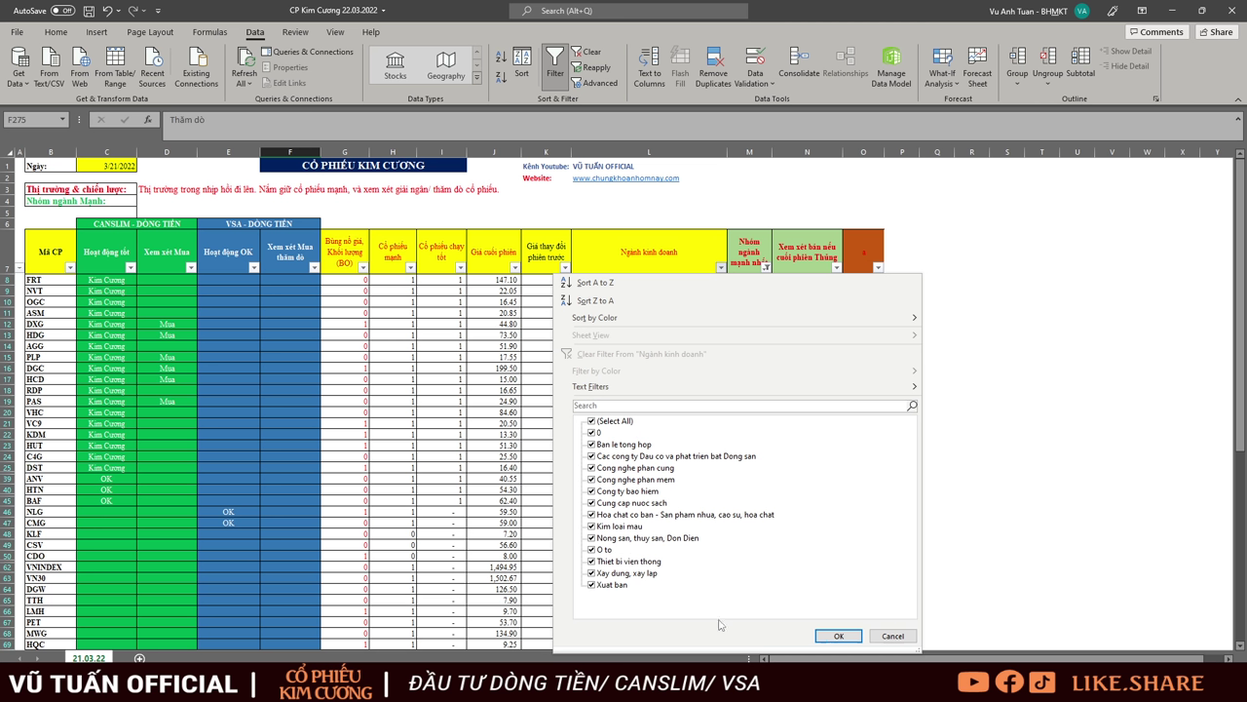
{"action": "left_click", "coordinate": [834, 636]}
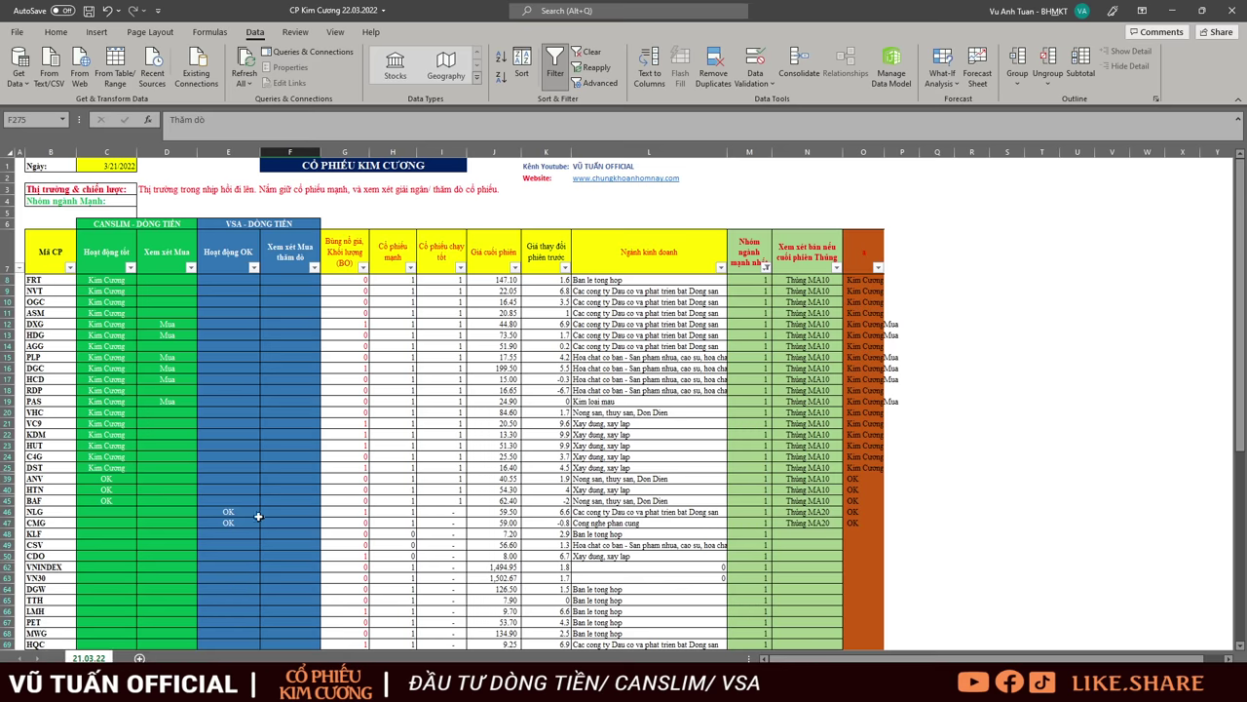
{"action": "scroll", "coordinate": [200, 515], "scroll_direction": "down", "scroll_amount": 5}
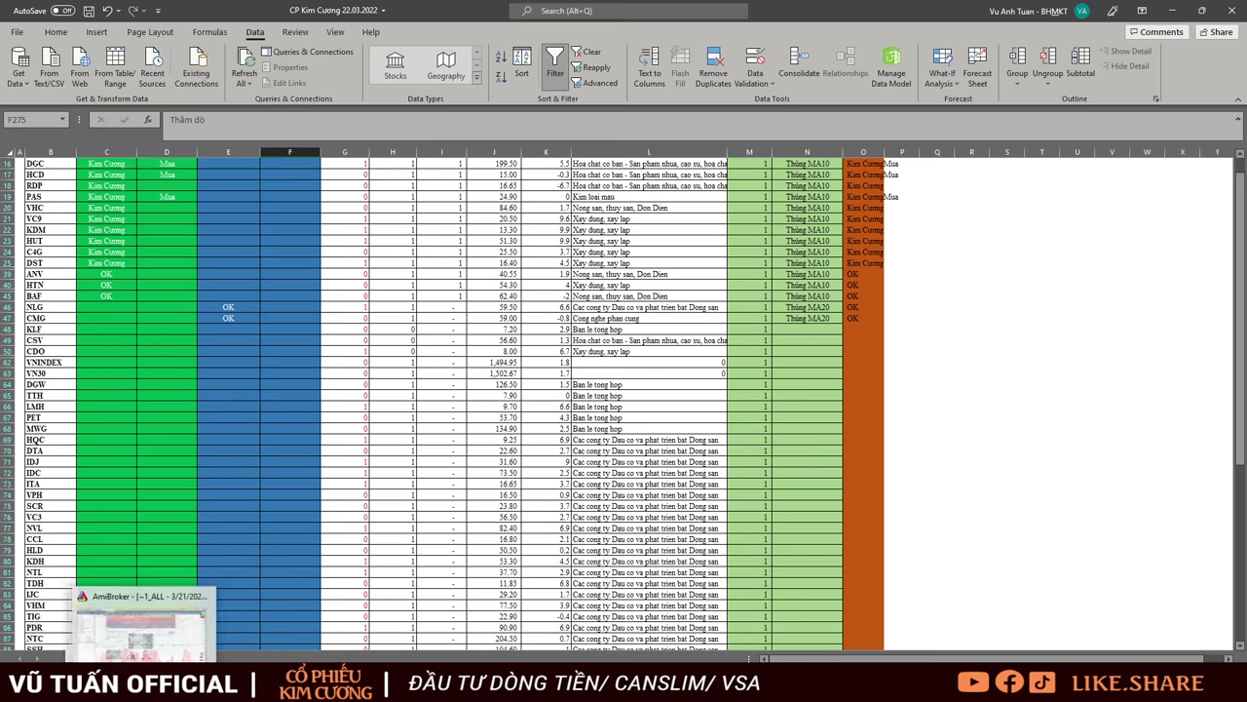
Switch to AmiBroker and widen the Analysis3 results pane, bringing its L2, L1 and P.trend columns into view
{"action": "left_click", "coordinate": [142, 629]}
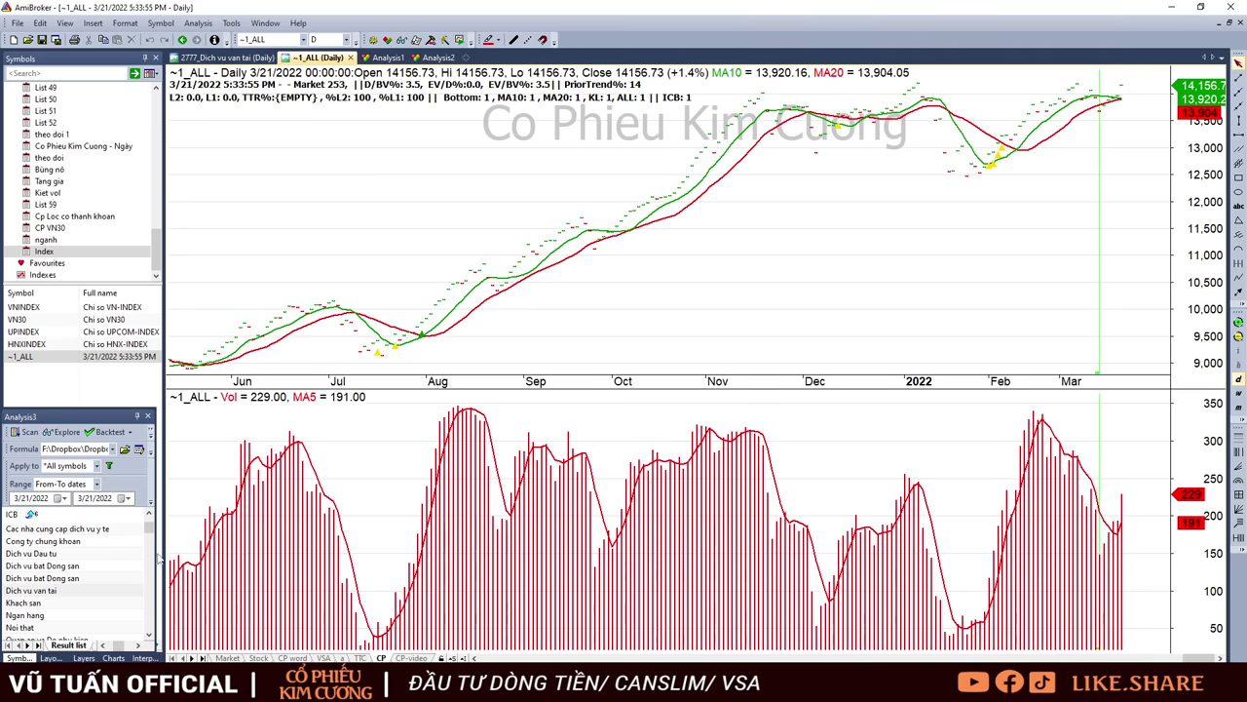
{"action": "left_click_drag", "start_coordinate": [154, 552], "coordinate": [950, 579]}
{"action": "left_click_drag", "start_coordinate": [755, 645], "coordinate": [638, 645]}
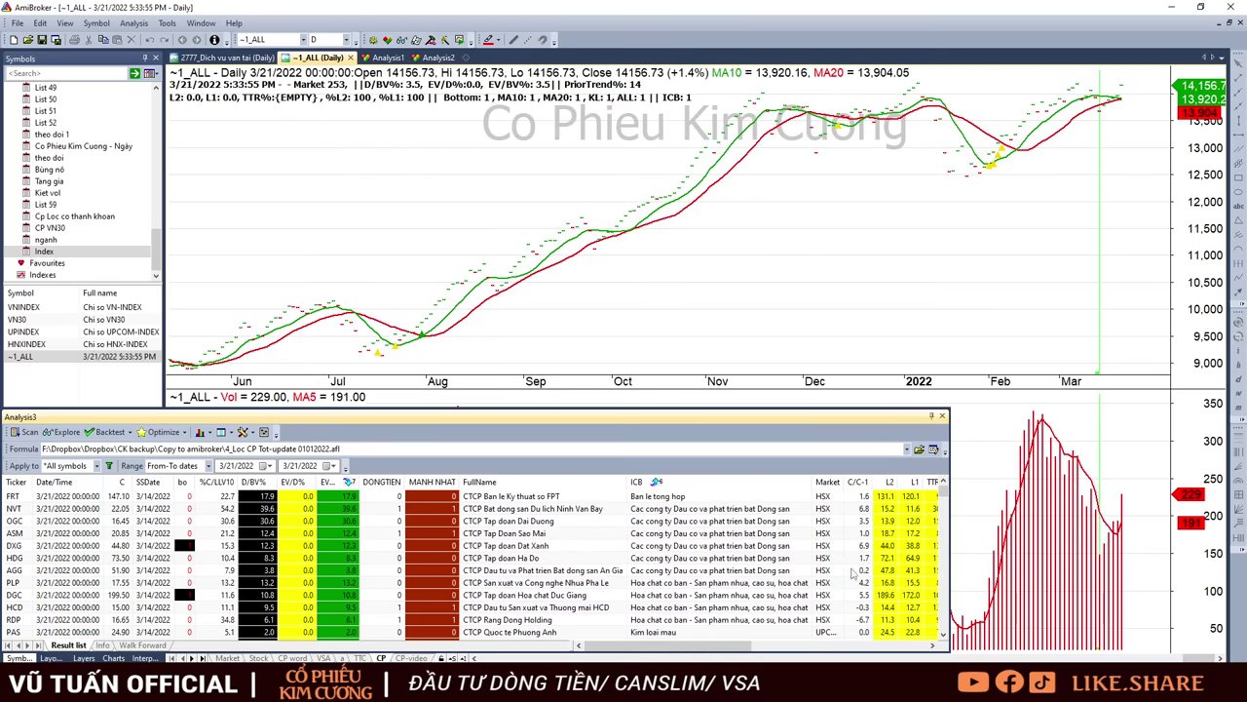
{"action": "left_click_drag", "start_coordinate": [673, 651], "coordinate": [756, 651]}
Chart FRT and NVT from the Analysis3 results and examine their March breakouts above the shaded price boxes
{"action": "left_click", "coordinate": [768, 499]}
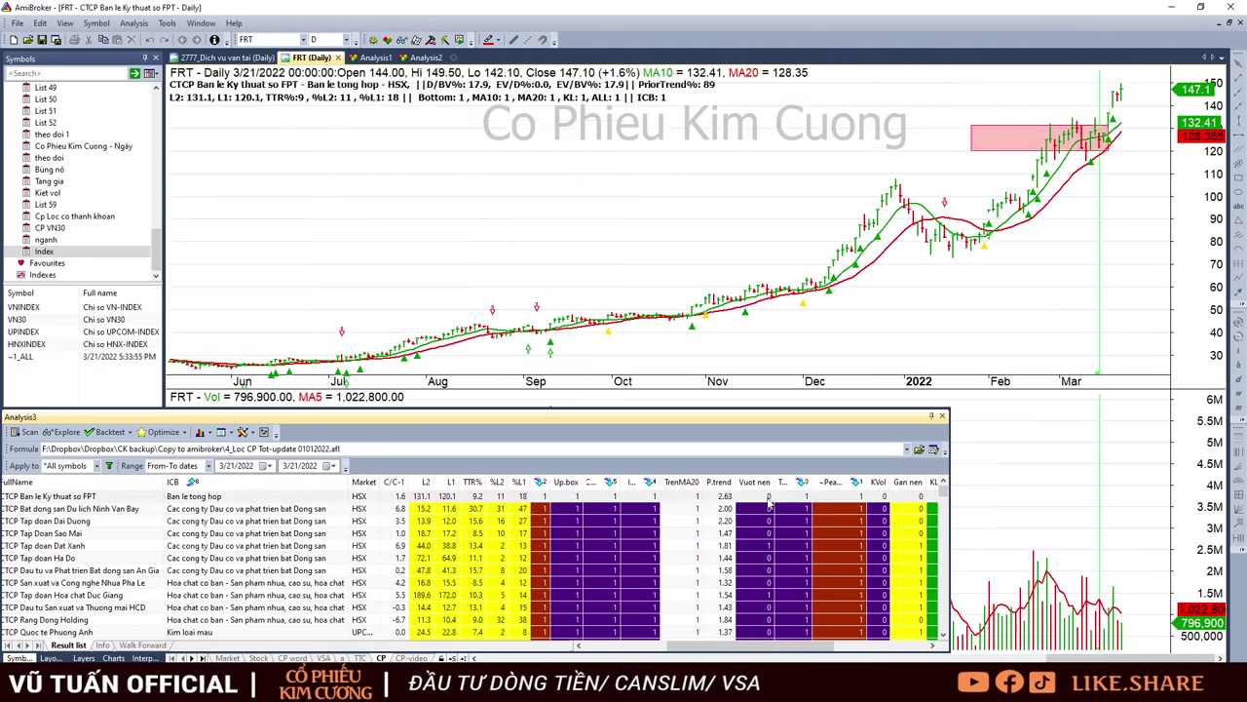
{"action": "mouse_move", "coordinate": [1094, 164]}
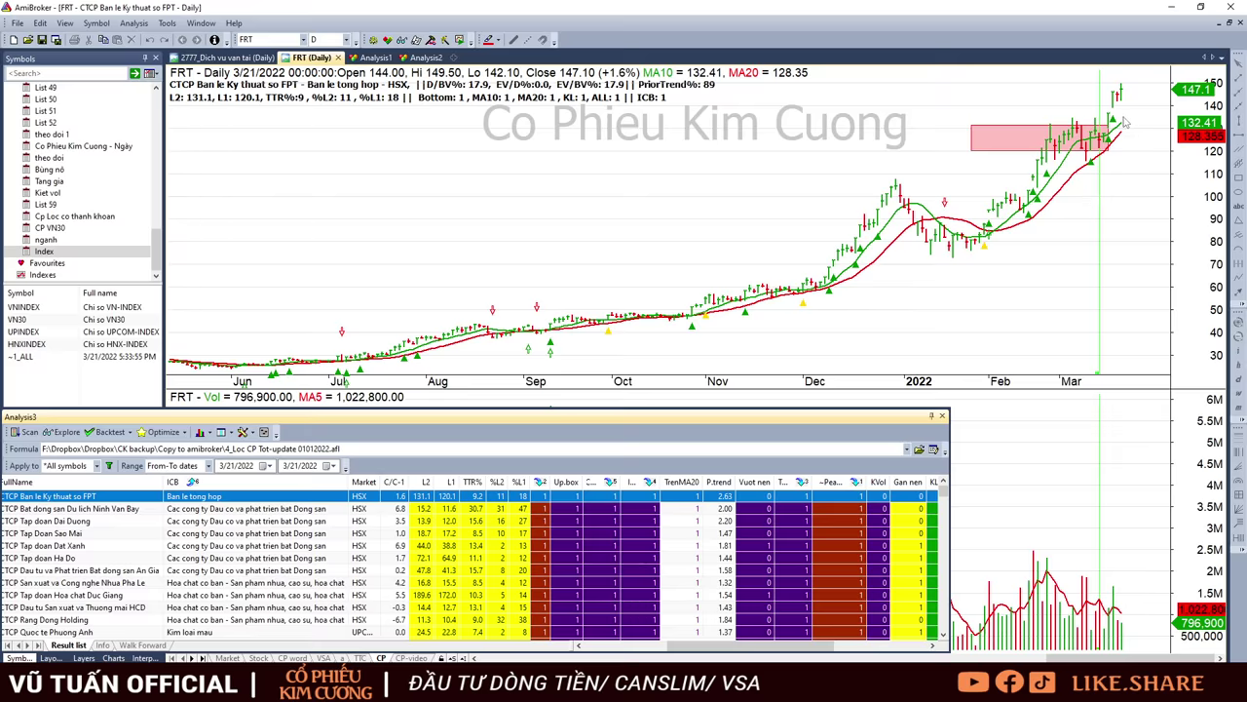
{"action": "mouse_move", "coordinate": [1125, 121]}
{"action": "left_click", "coordinate": [566, 510]}
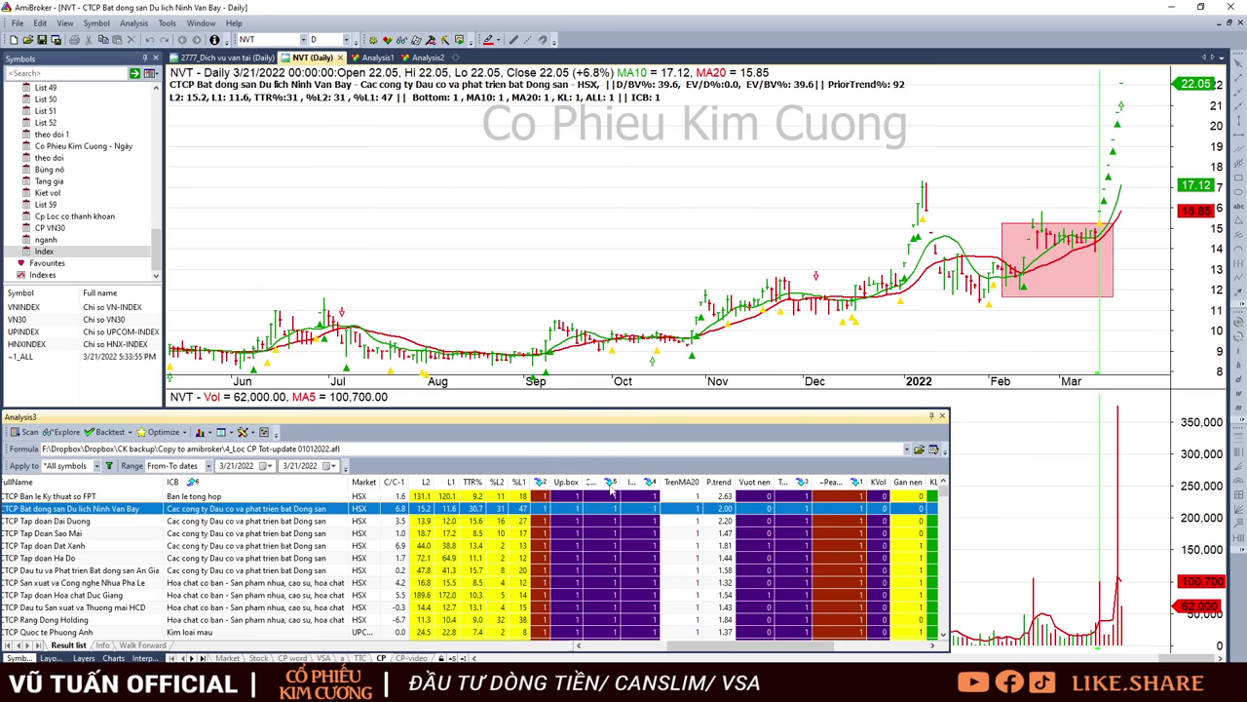
{"action": "mouse_move", "coordinate": [1143, 157]}
{"action": "left_click", "coordinate": [1119, 119]}
{"action": "double_click", "coordinate": [1165, 126]}
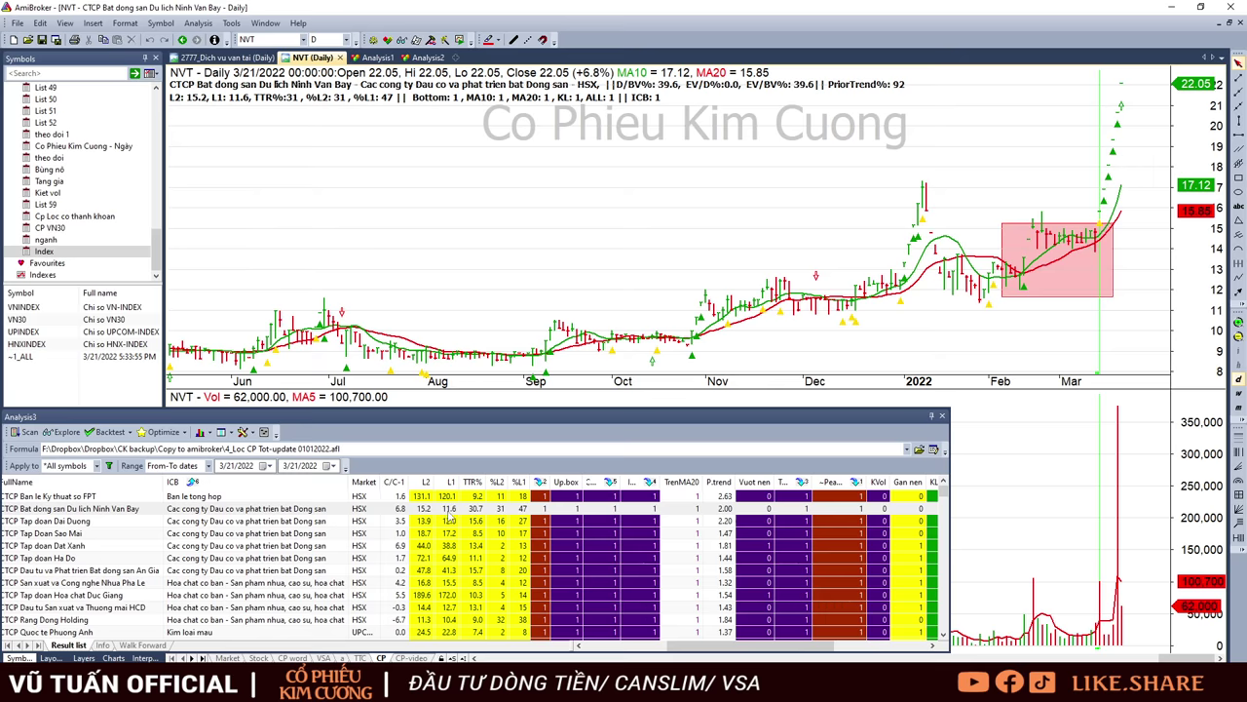
Chart OGC from the results and inspect its daily bars from the 3/16/2022 breakout through 3/21/2022
{"action": "left_click", "coordinate": [295, 521]}
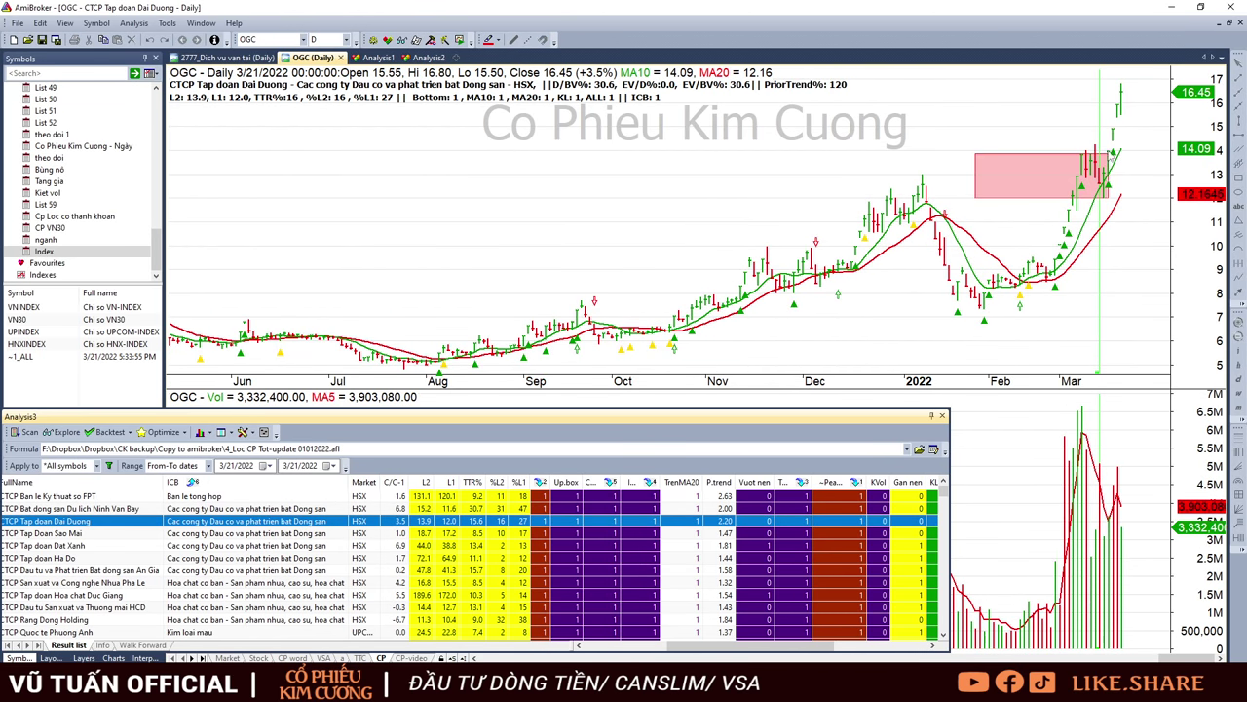
{"action": "left_click", "coordinate": [1111, 151]}
{"action": "left_click", "coordinate": [1109, 152]}
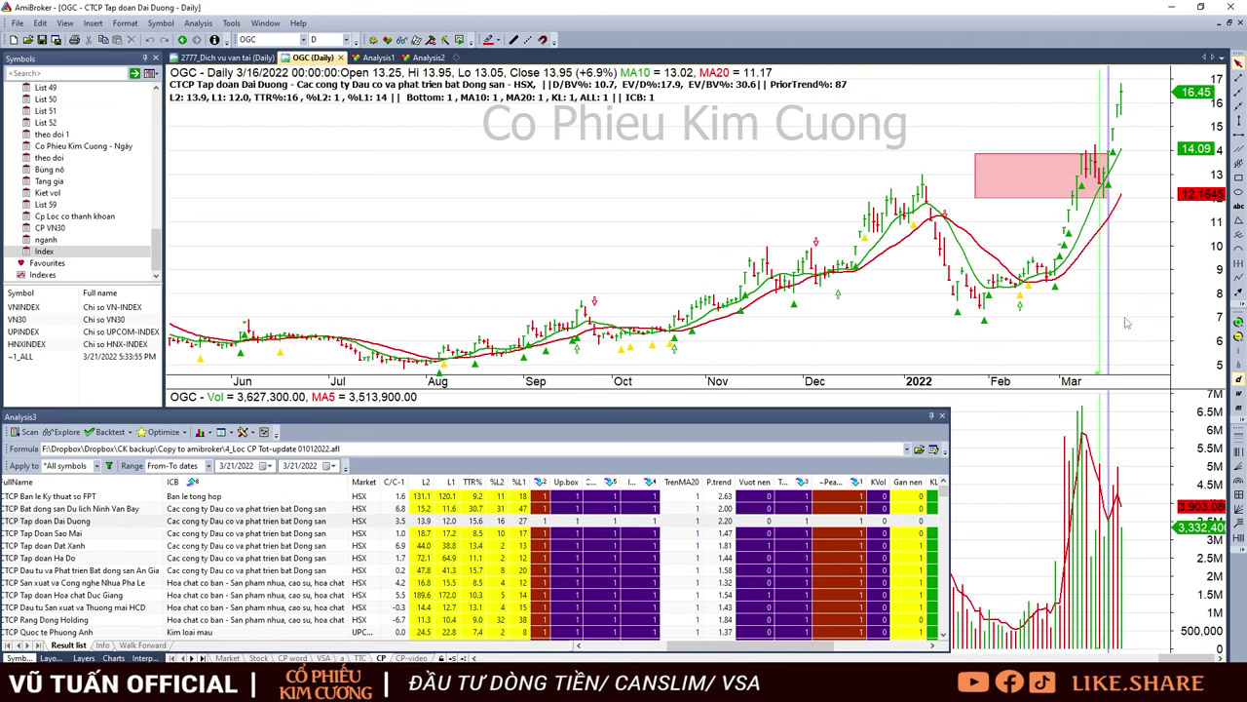
{"action": "left_click", "coordinate": [1112, 141]}
{"action": "key", "text": "Right"}
{"action": "key", "text": "Right"}
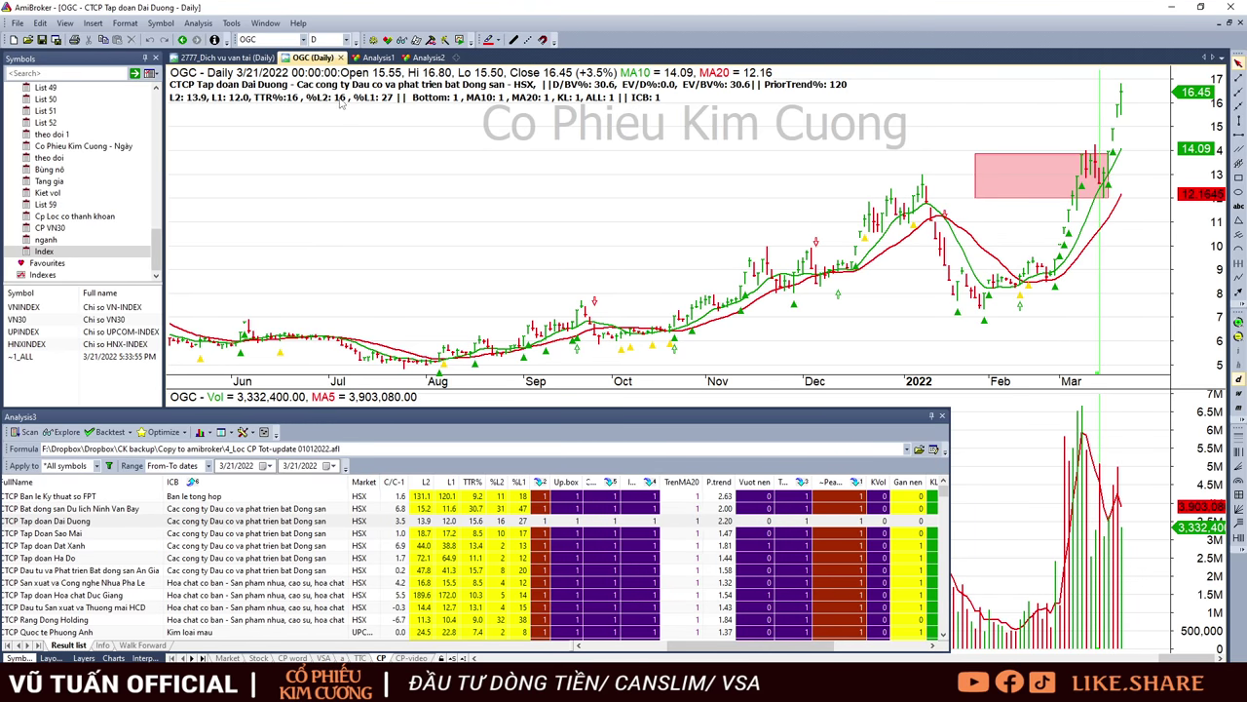
Chart ASM, DXG and HDG in turn and examine their latest bars against the shaded price boxes
{"action": "left_click", "coordinate": [490, 534]}
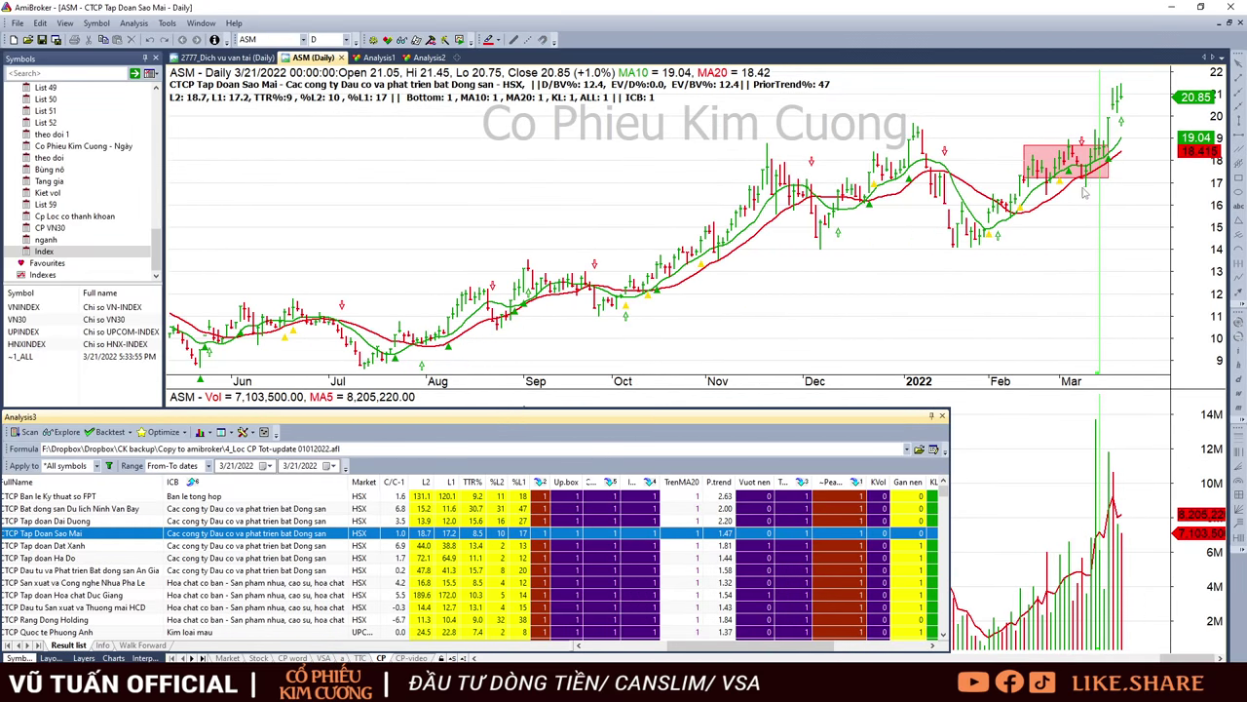
{"action": "key", "text": "Down"}
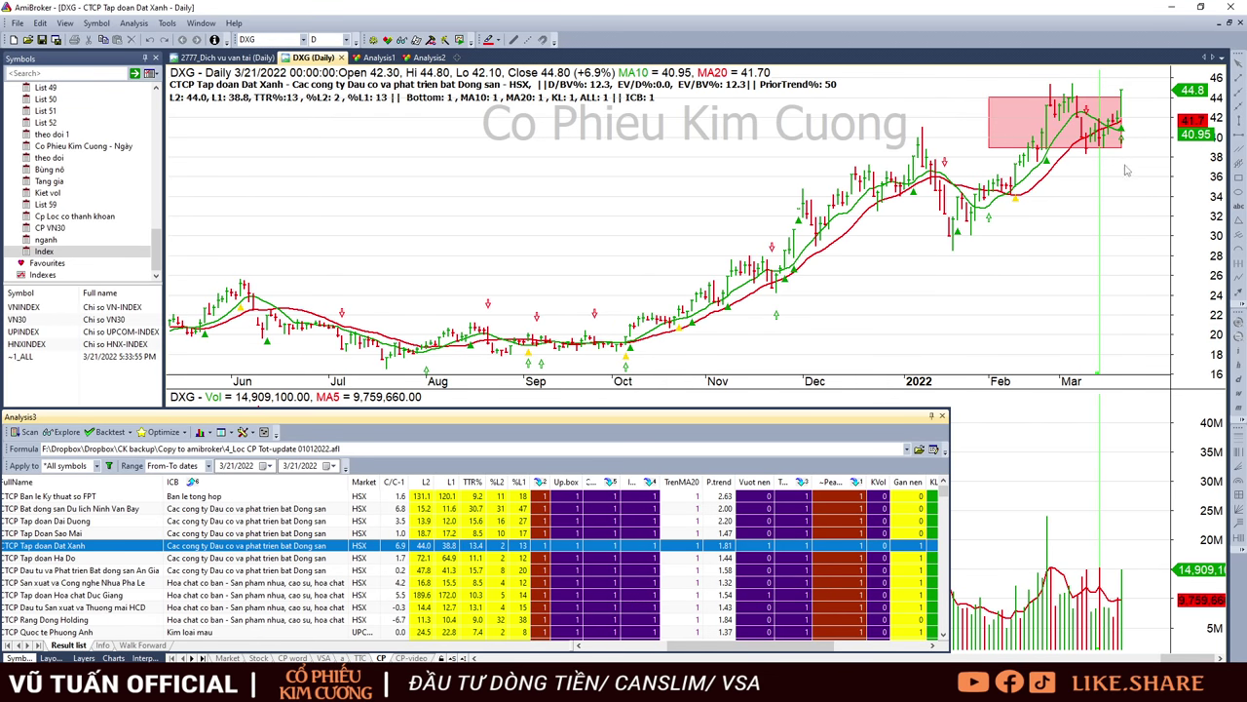
{"action": "left_click", "coordinate": [1161, 233]}
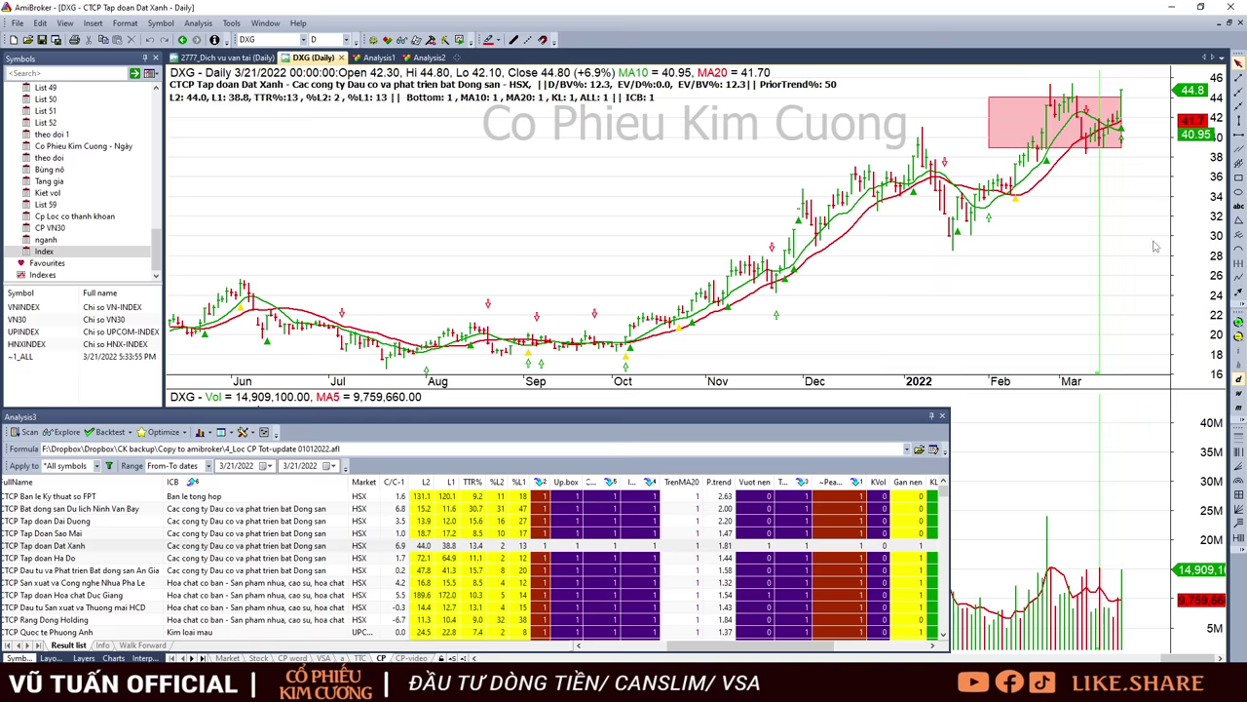
{"action": "left_click", "coordinate": [519, 563]}
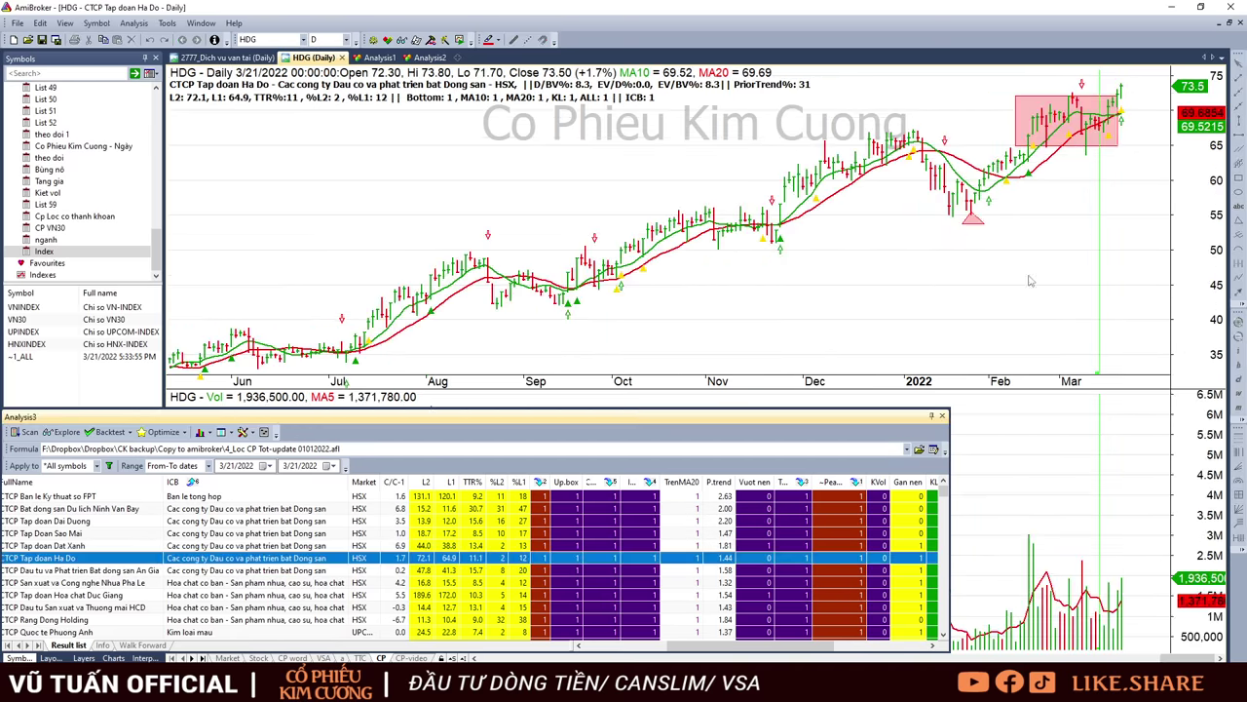
{"action": "left_click", "coordinate": [1119, 87]}
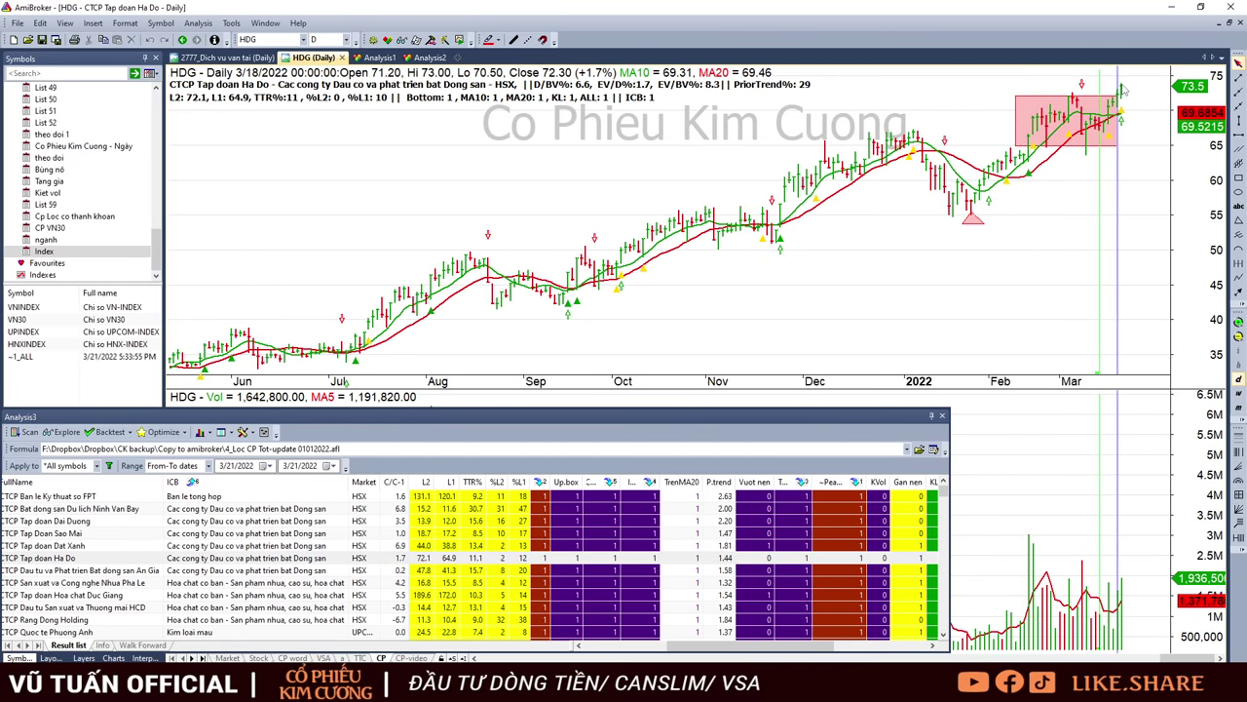
Compare the AGG and PLP charts, inspecting PLP's daily bars from 3/17/2022 through 3/21/2022
{"action": "left_click", "coordinate": [432, 582]}
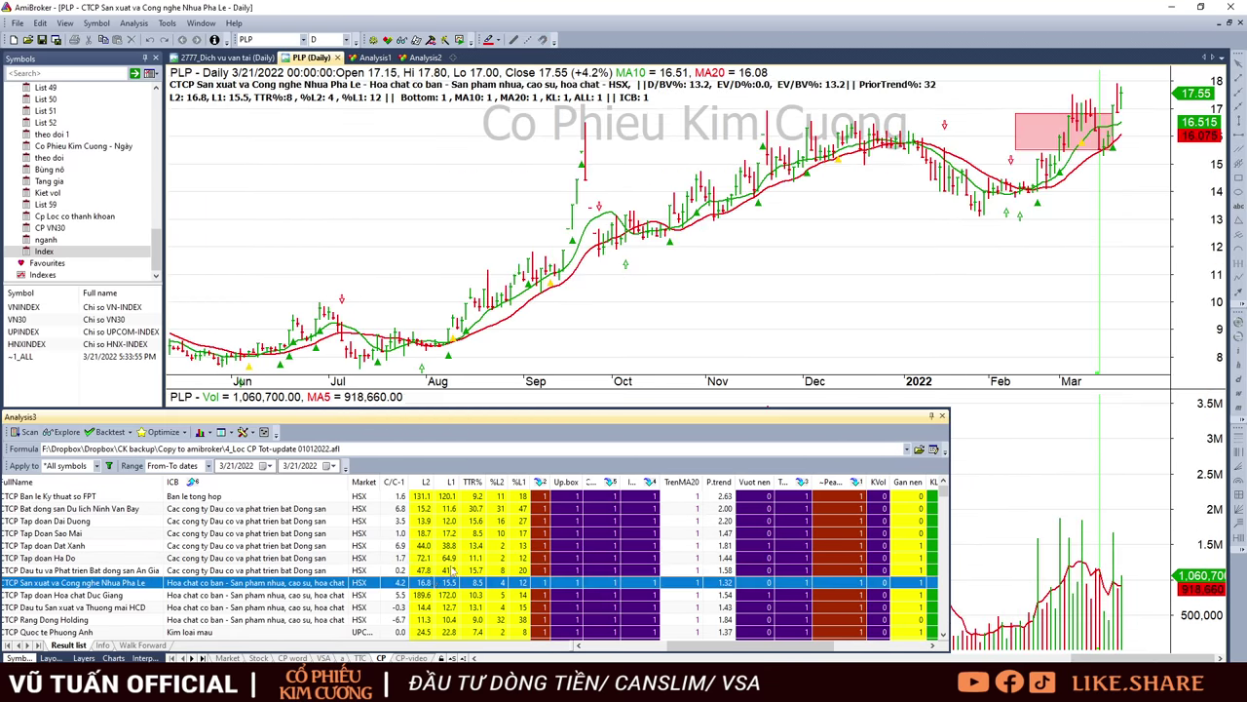
{"action": "key", "text": "Up"}
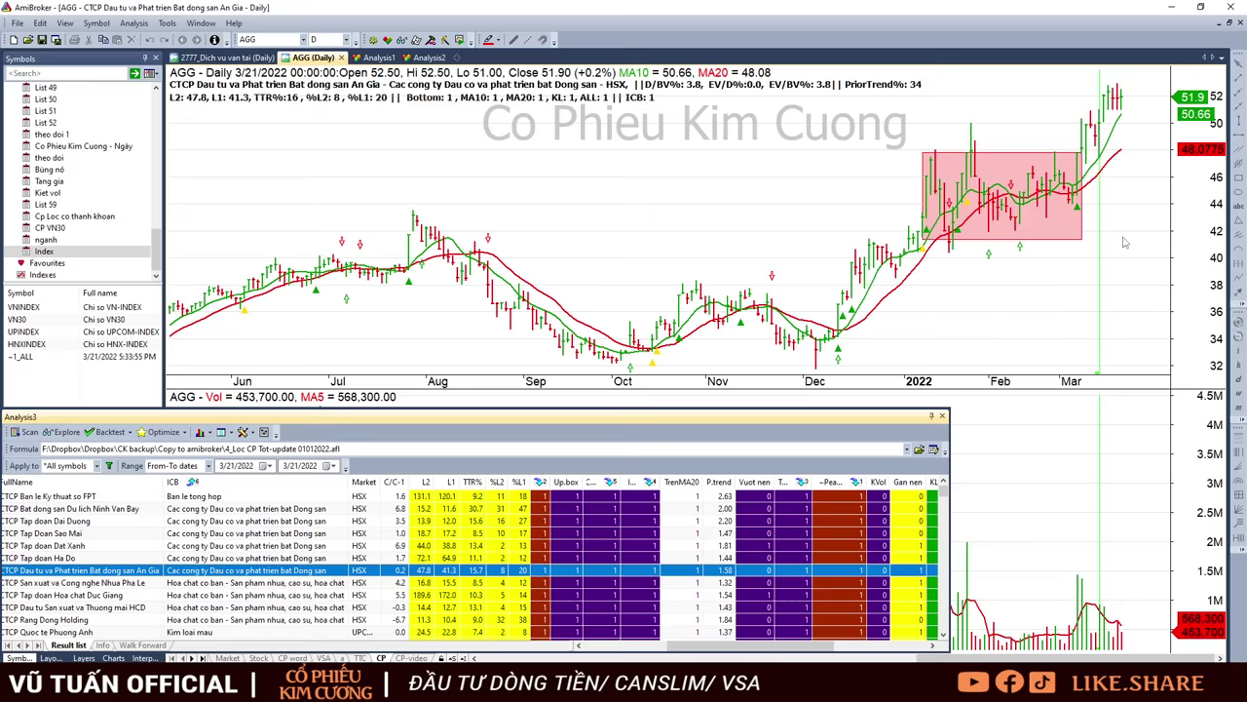
{"action": "mouse_move", "coordinate": [976, 317]}
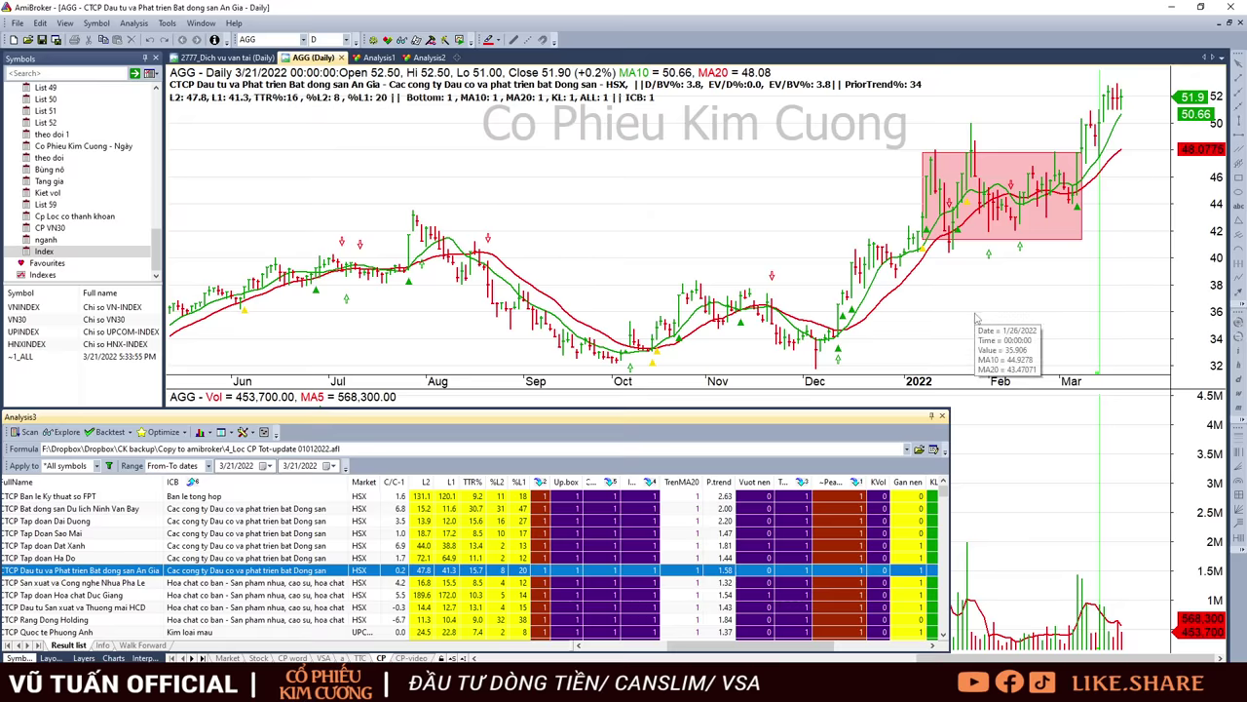
{"action": "key", "text": "Down"}
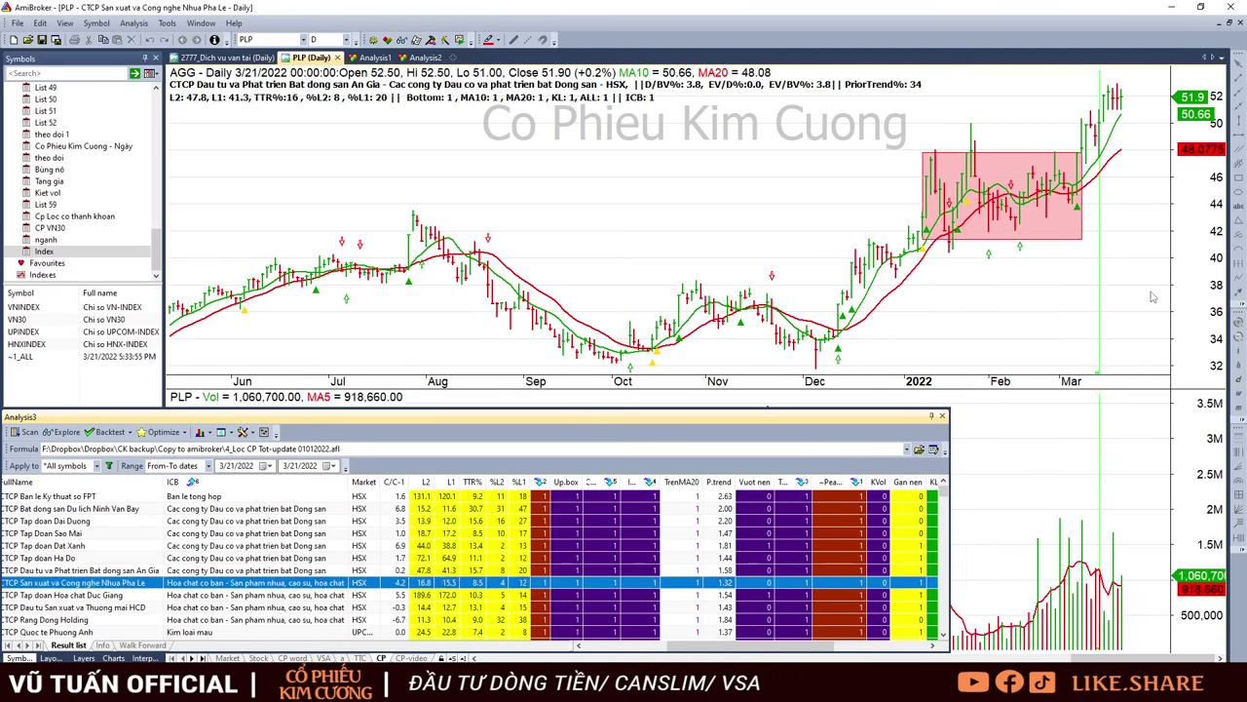
{"action": "left_click", "coordinate": [1122, 105]}
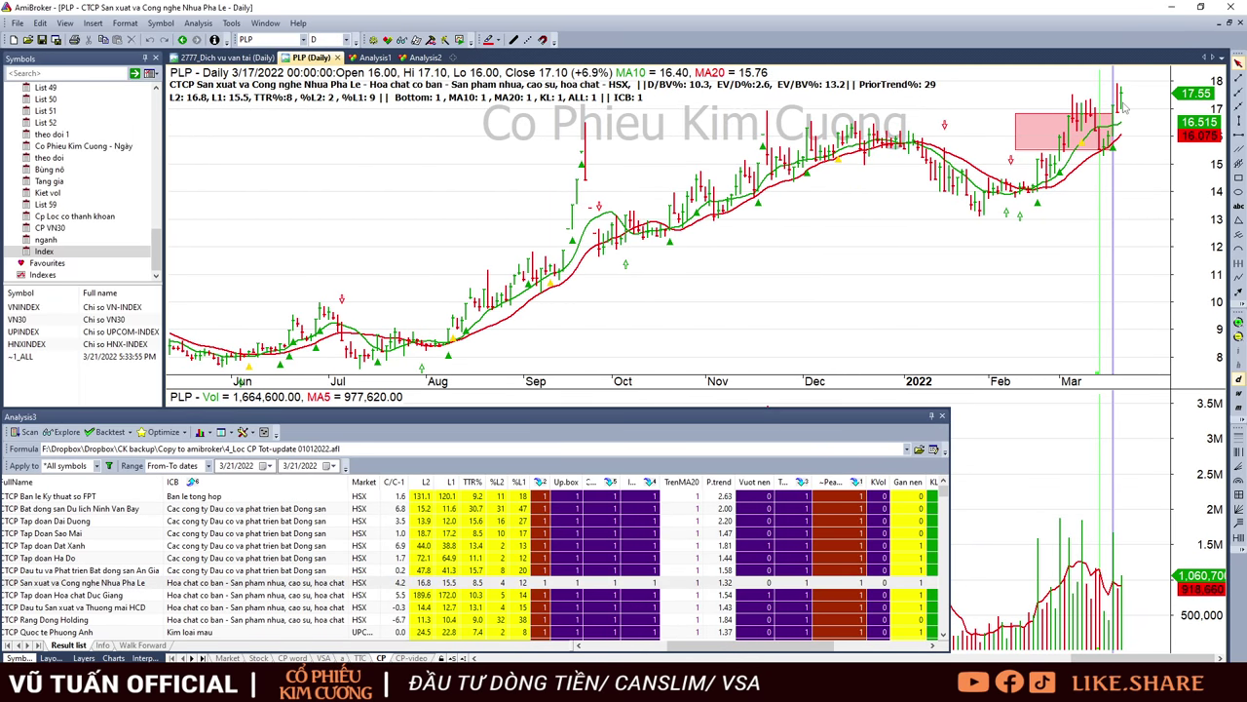
{"action": "key", "text": "Right"}
{"action": "key", "text": "Right"}
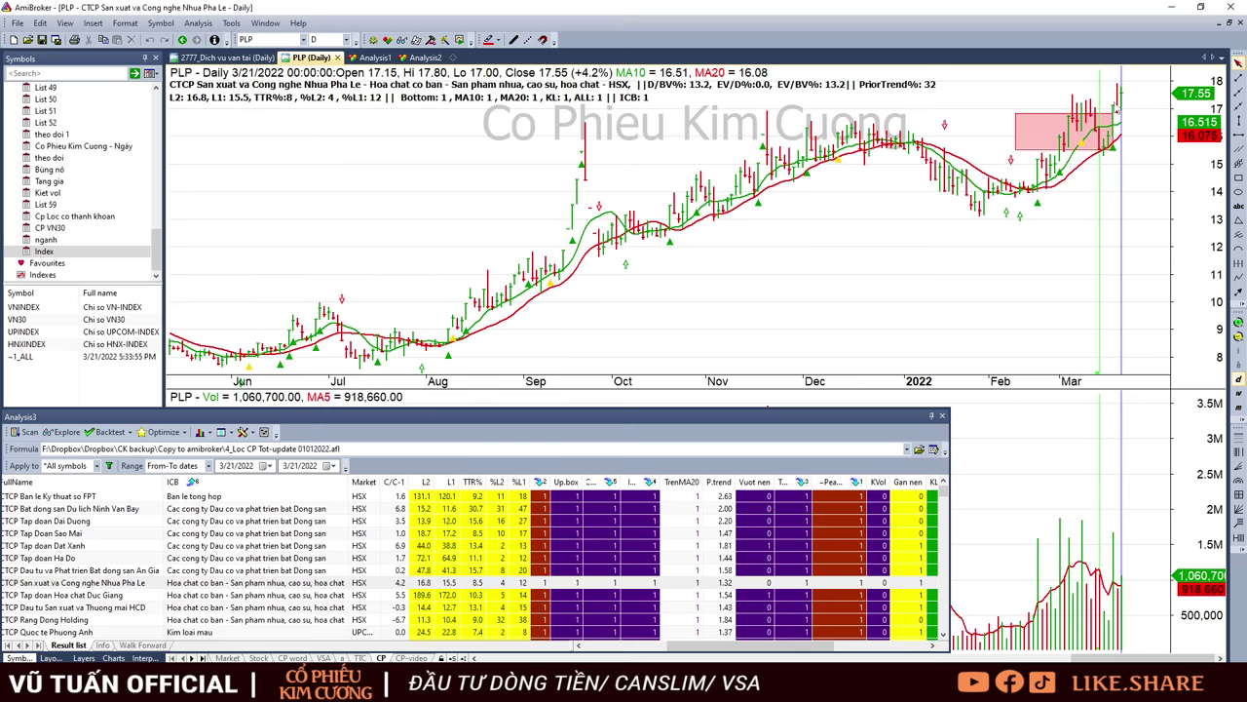
Chart DGC, inspect its 1/17/2022 bar, and bring up the HCD chart for review
{"action": "left_click", "coordinate": [570, 595]}
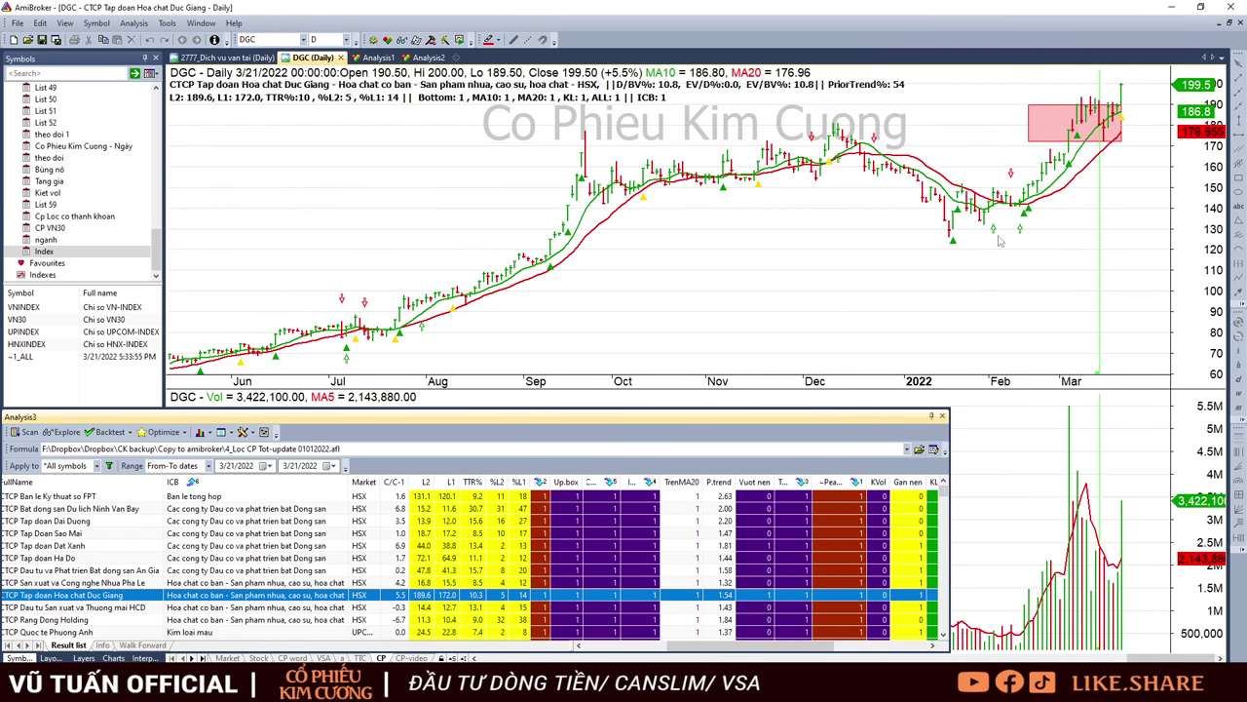
{"action": "left_click", "coordinate": [944, 248]}
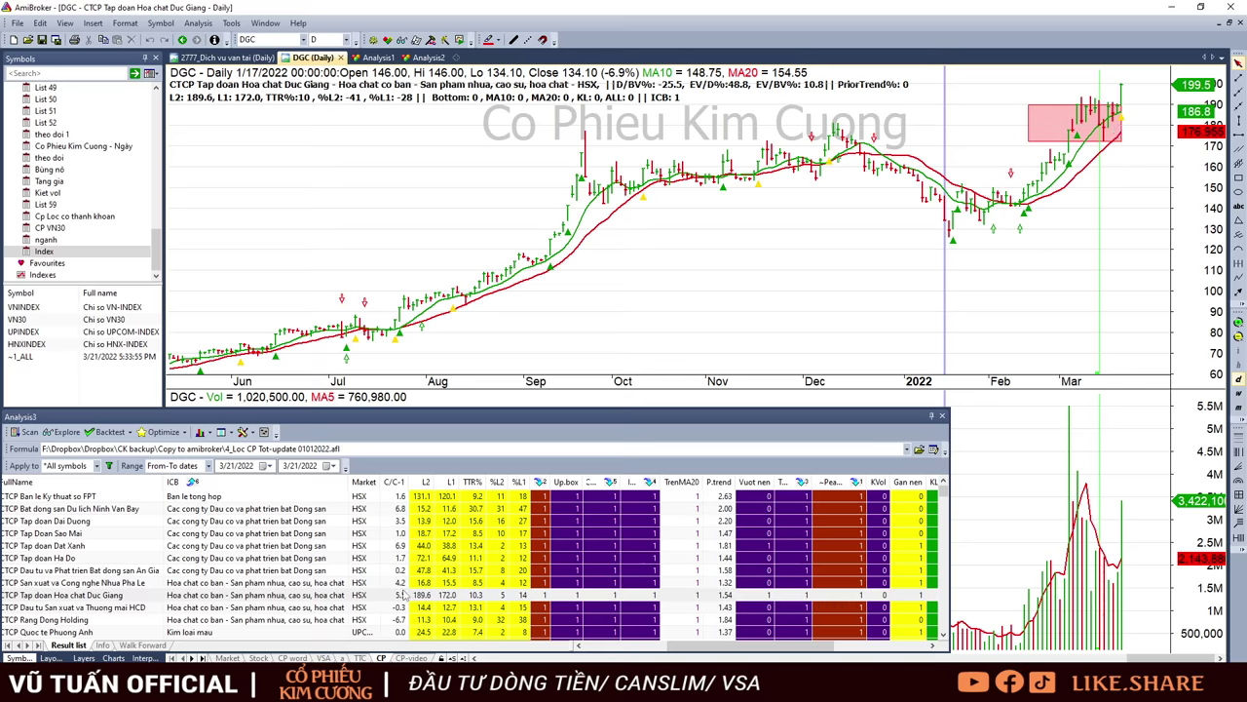
{"action": "left_click", "coordinate": [386, 607]}
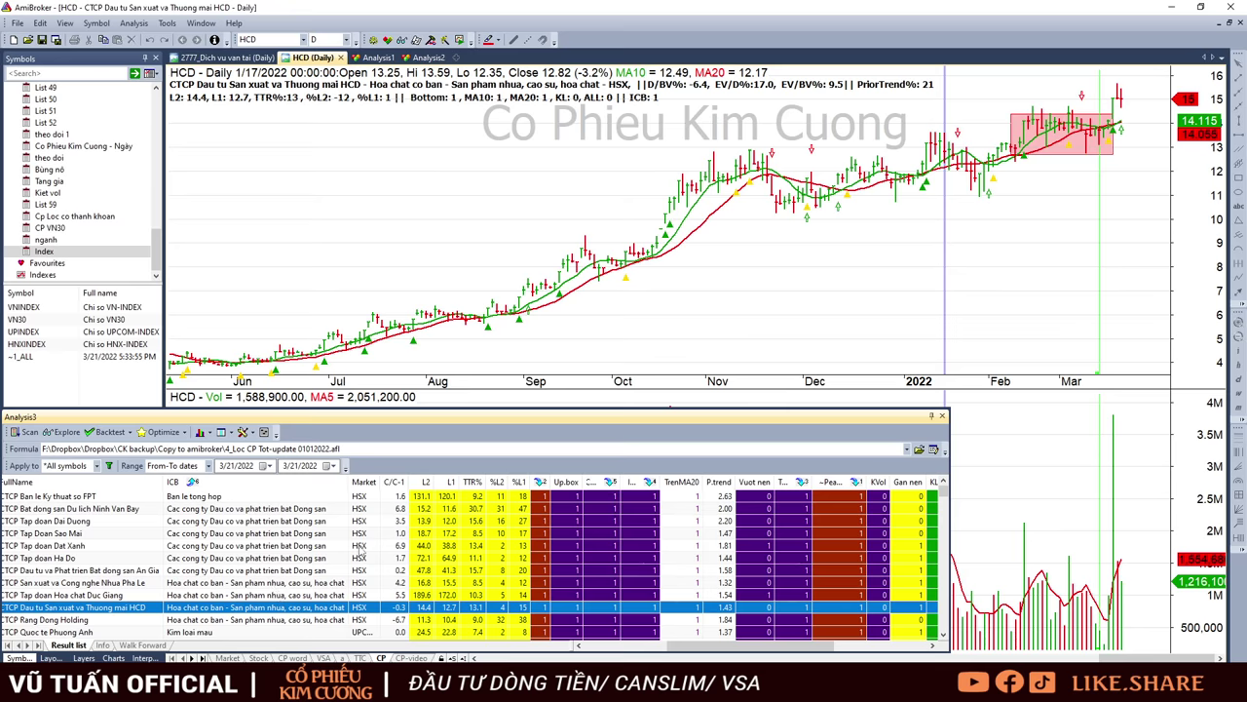
Chart RDP to inspect its 3/21/2022 bar, and review the PAS chart from the results list
{"action": "left_click", "coordinate": [310, 621]}
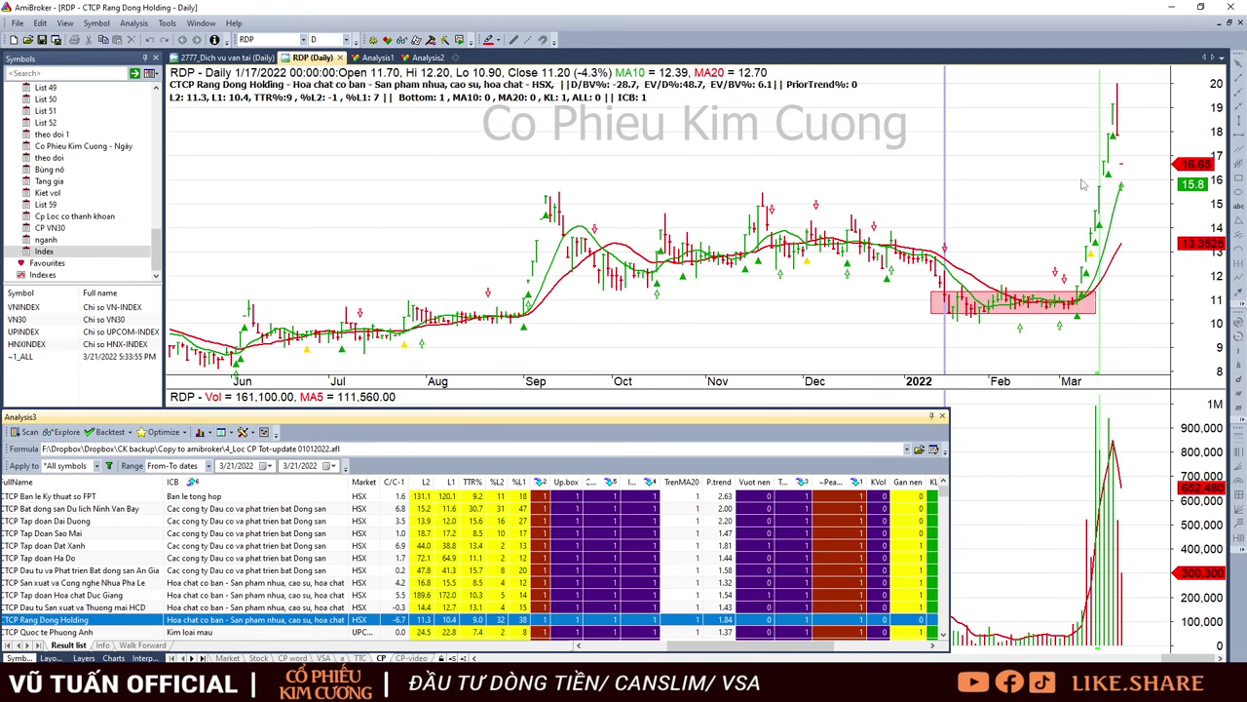
{"action": "left_click", "coordinate": [1120, 146]}
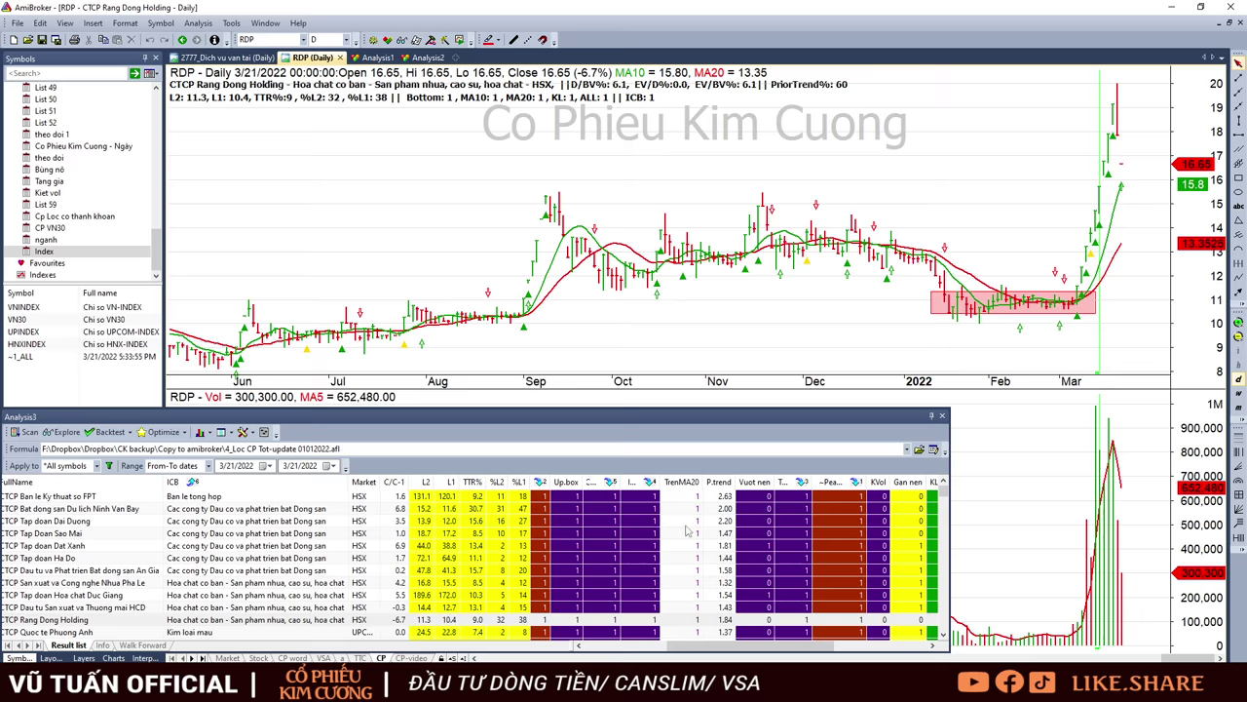
{"action": "scroll", "coordinate": [302, 627], "scroll_direction": "down", "scroll_amount": 1}
{"action": "left_click", "coordinate": [263, 597]}
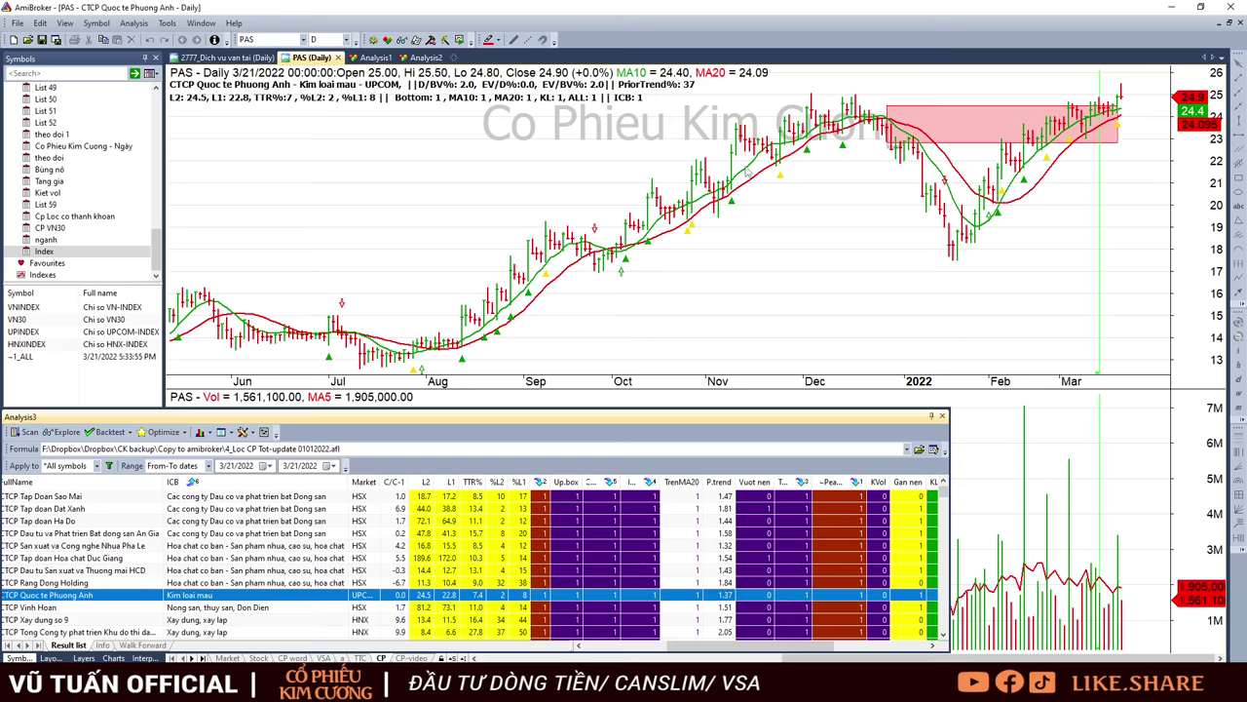
{"action": "mouse_move", "coordinate": [748, 172]}
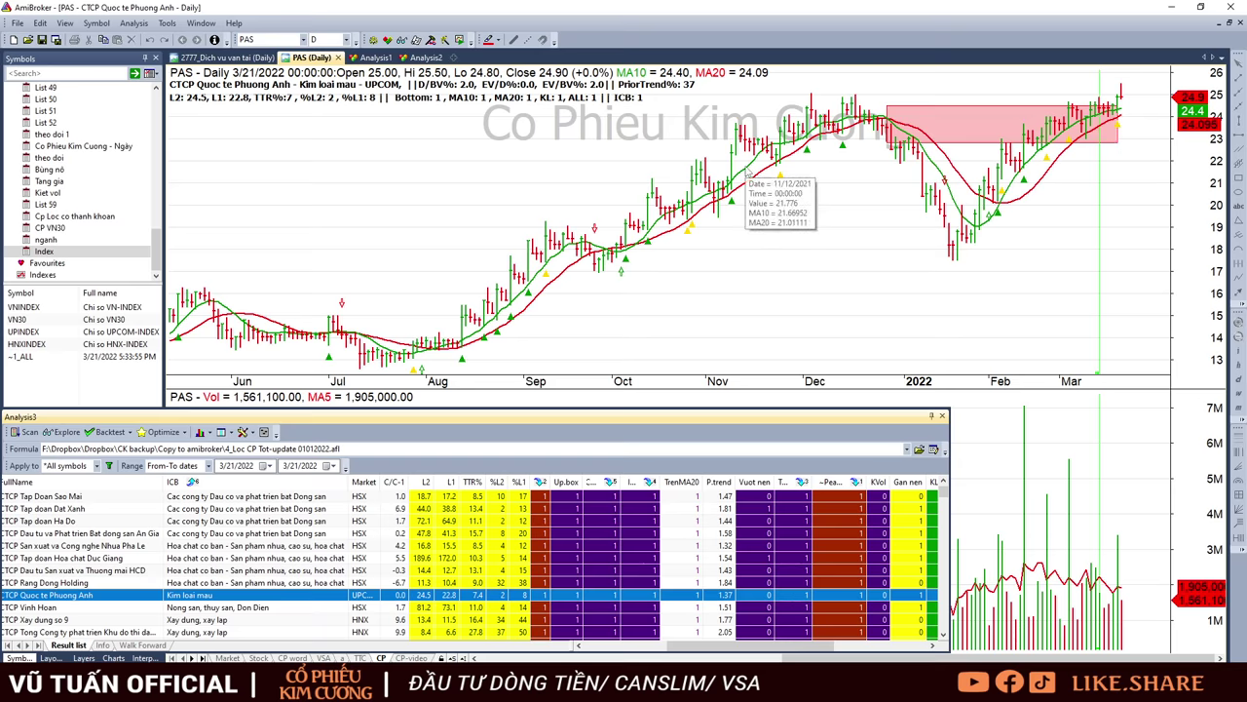
Chart VHC and inspect its daily bars from 3/15/2022 through 3/21/2022
{"action": "key", "text": "Down"}
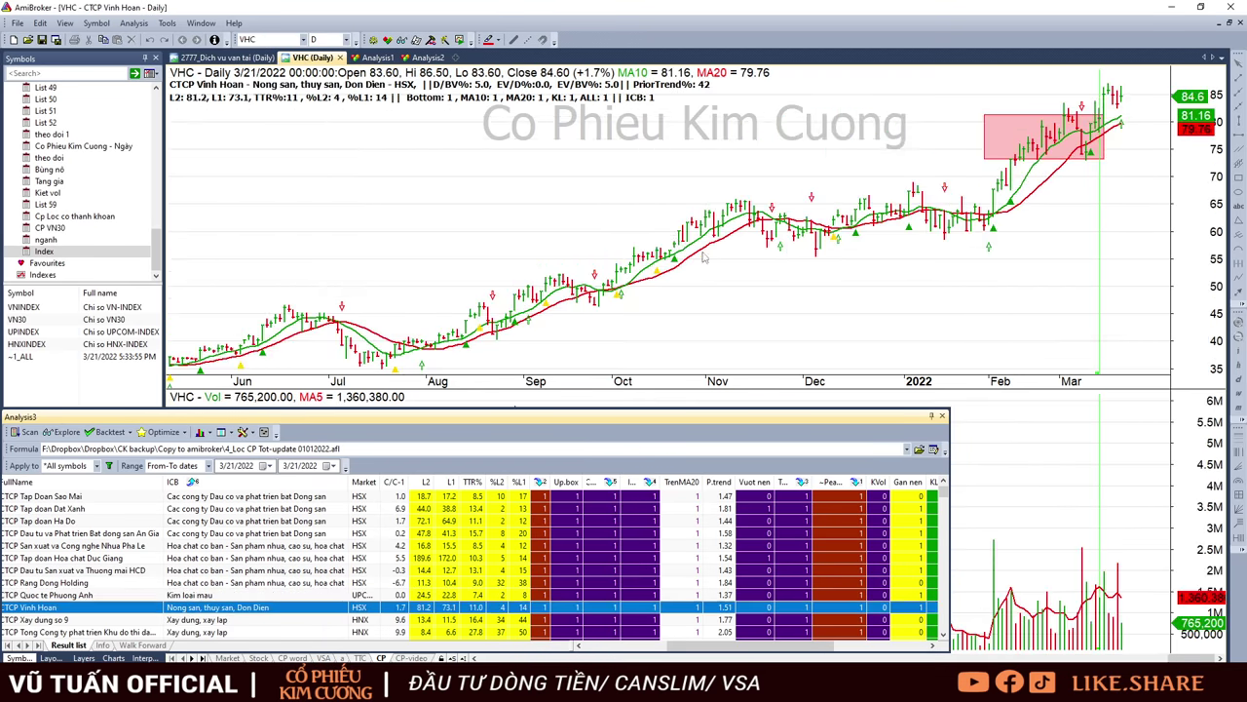
{"action": "left_click", "coordinate": [1108, 107]}
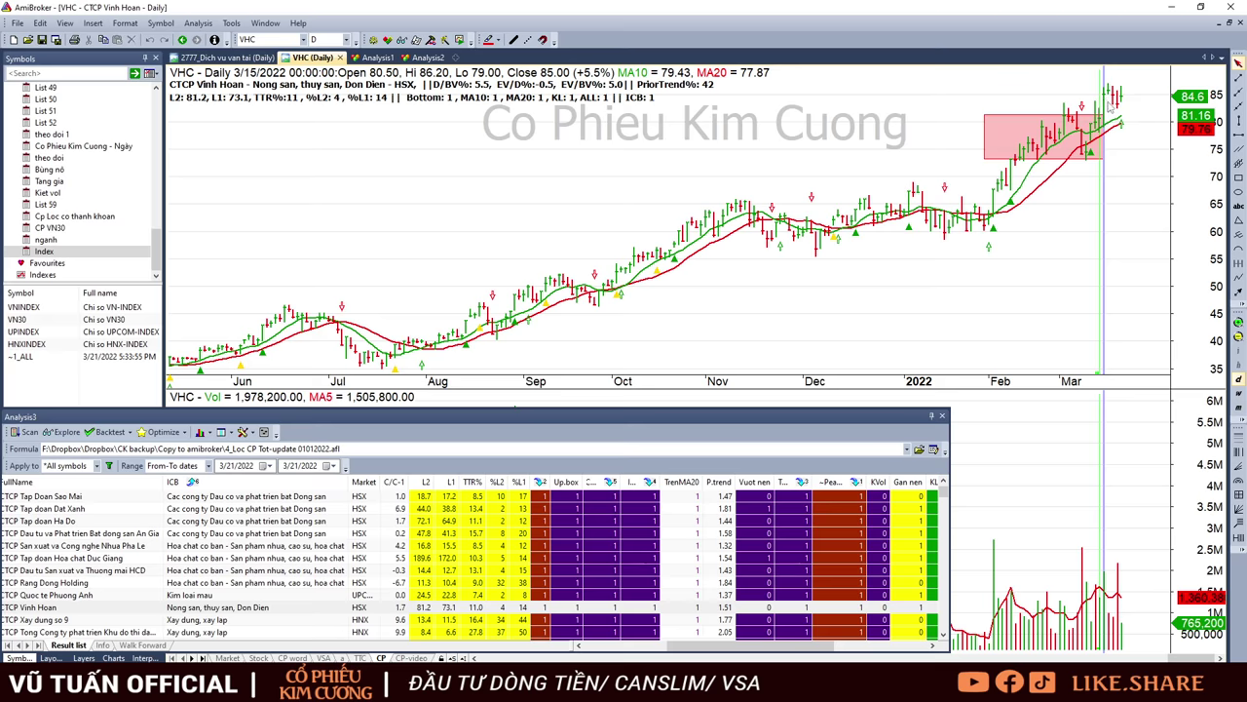
{"action": "left_click", "coordinate": [1115, 106]}
{"action": "left_click", "coordinate": [1118, 106]}
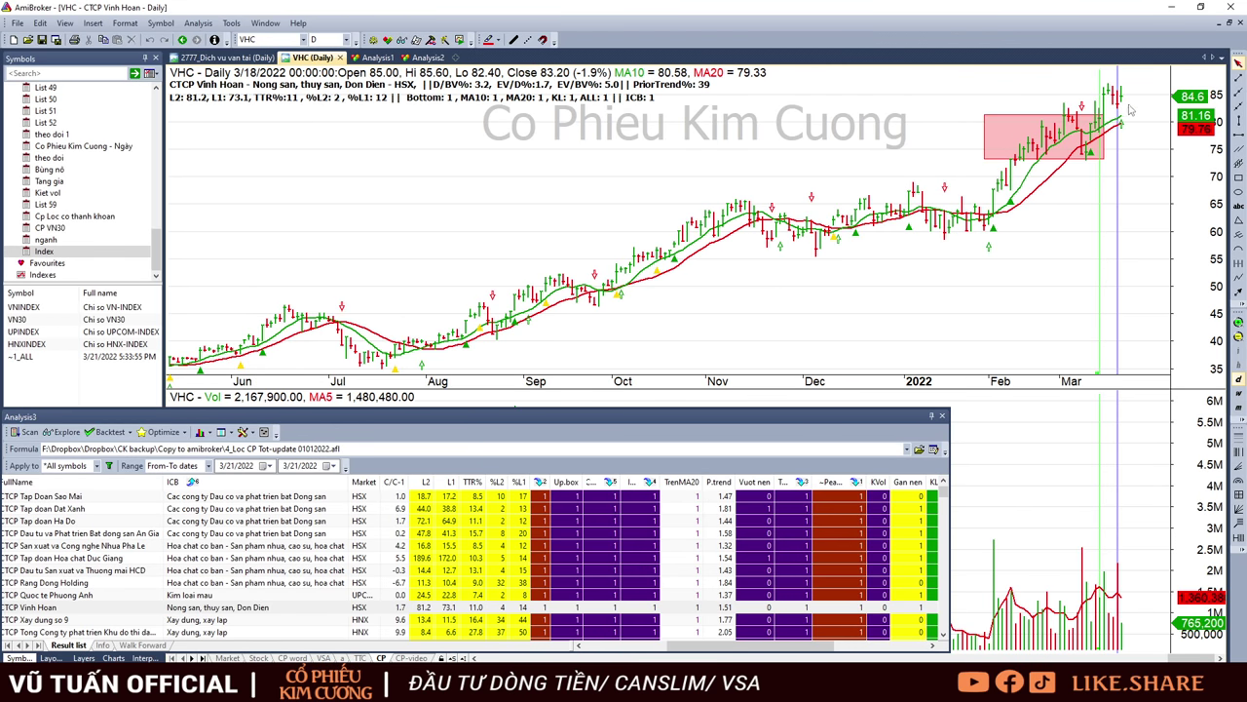
{"action": "left_click", "coordinate": [1125, 98]}
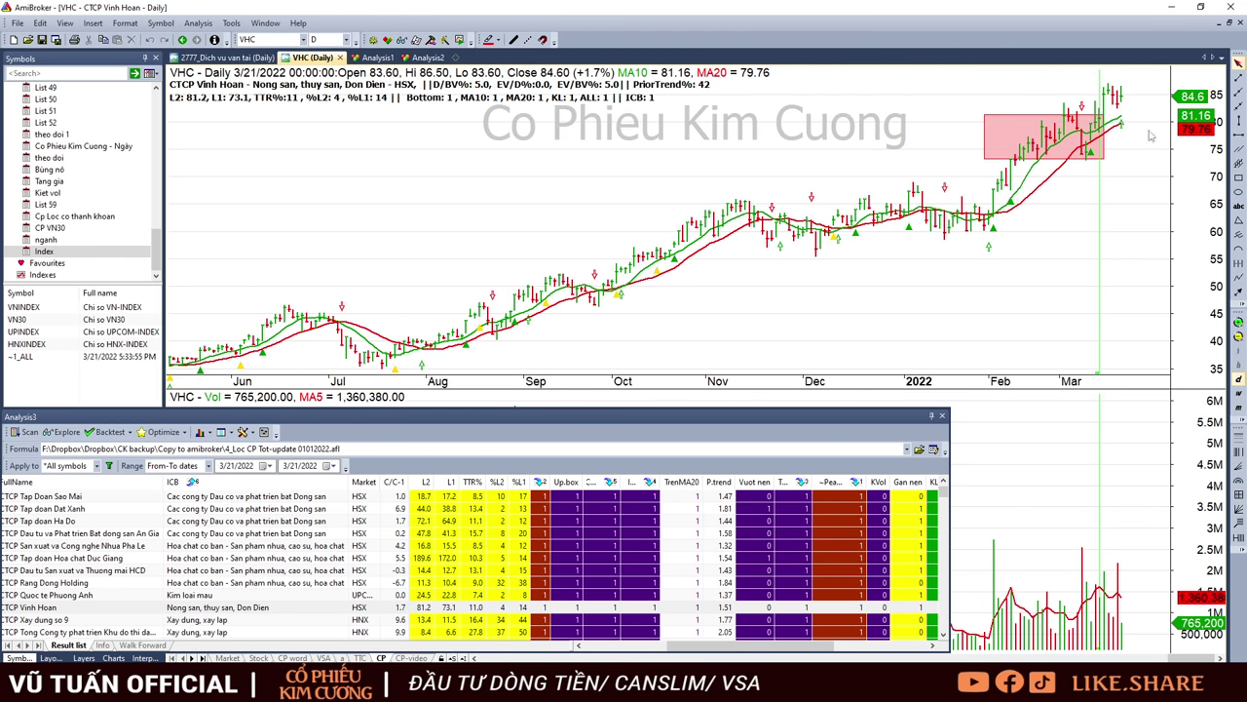
Chart the construction stocks VC9 and KDM and review their signal columns in the Analysis3 results
{"action": "left_click", "coordinate": [312, 622]}
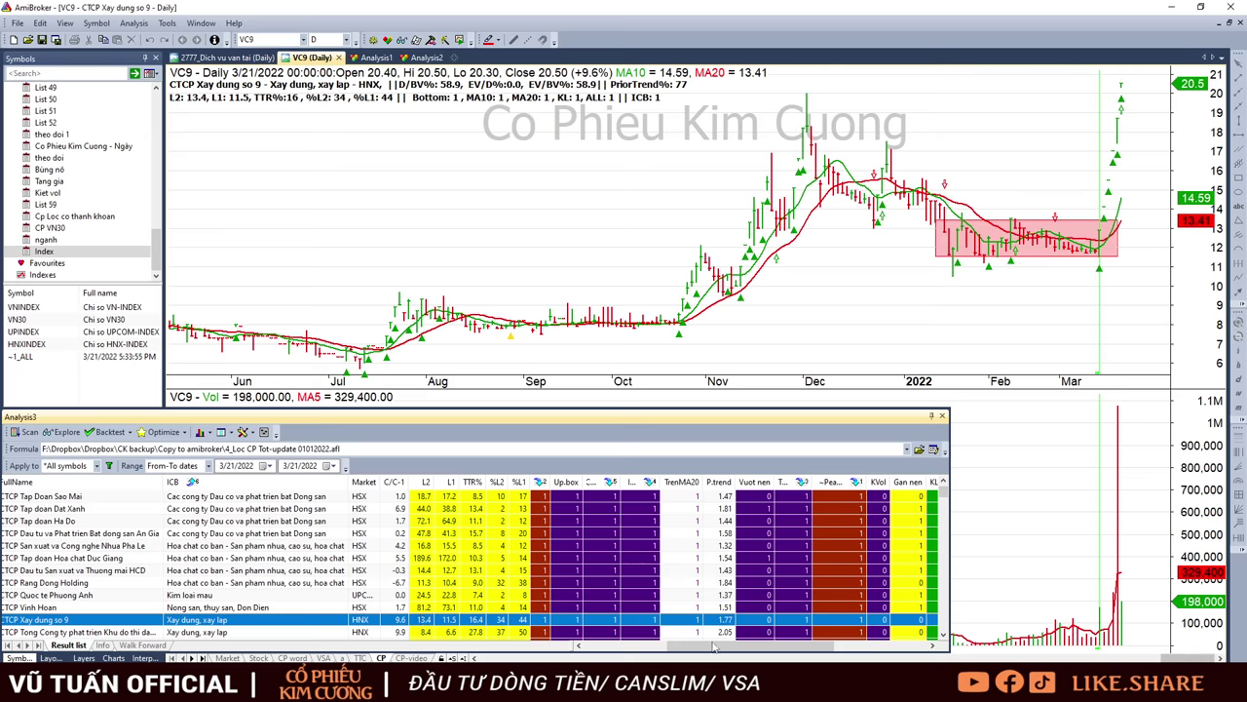
{"action": "left_click_drag", "start_coordinate": [722, 647], "coordinate": [745, 647]}
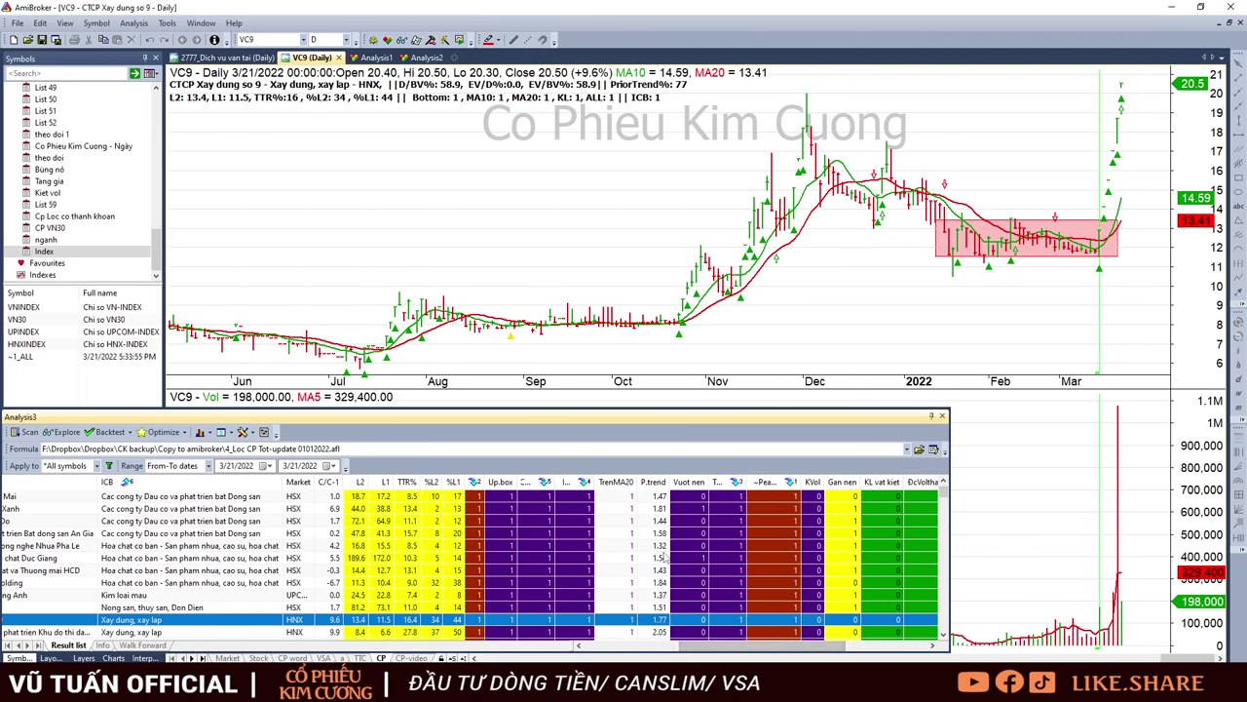
{"action": "scroll", "coordinate": [259, 628], "scroll_direction": "down", "scroll_amount": 2}
{"action": "left_click", "coordinate": [178, 559]}
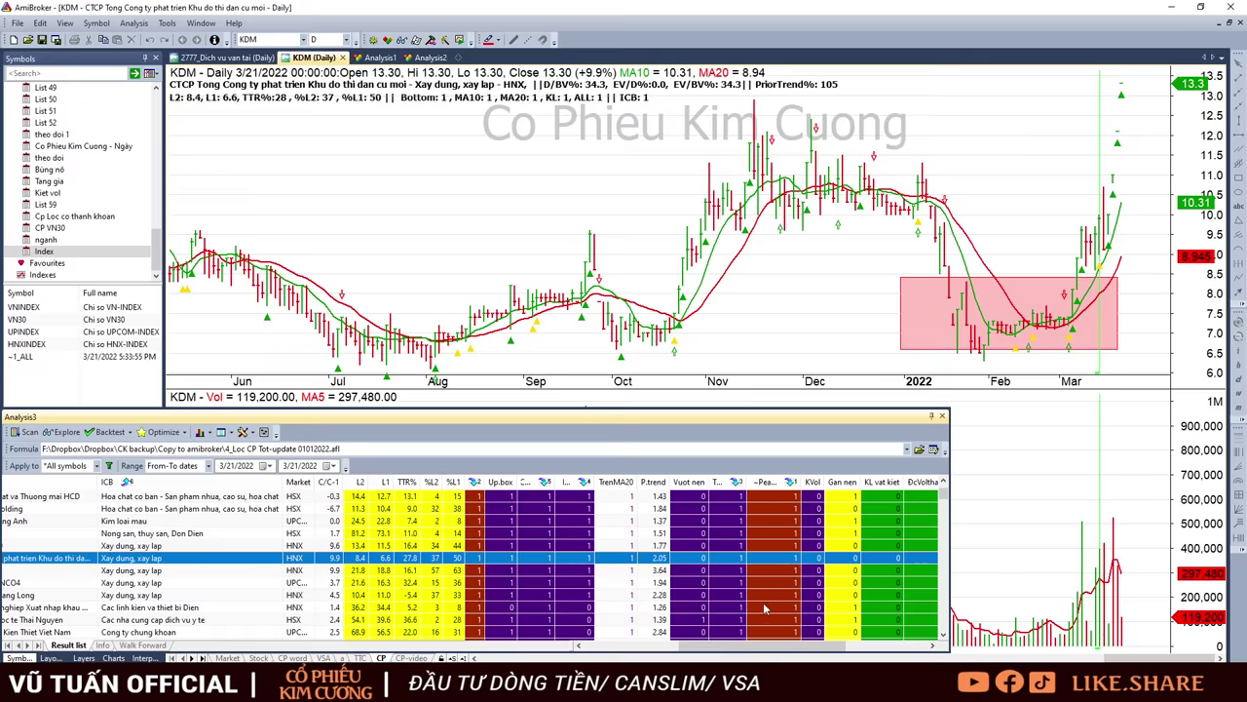
{"action": "mouse_move", "coordinate": [750, 648]}
{"action": "left_mouse_down"}
{"action": "mouse_move", "coordinate": [687, 646]}
{"action": "mouse_move", "coordinate": [752, 639]}
{"action": "left_mouse_up"}
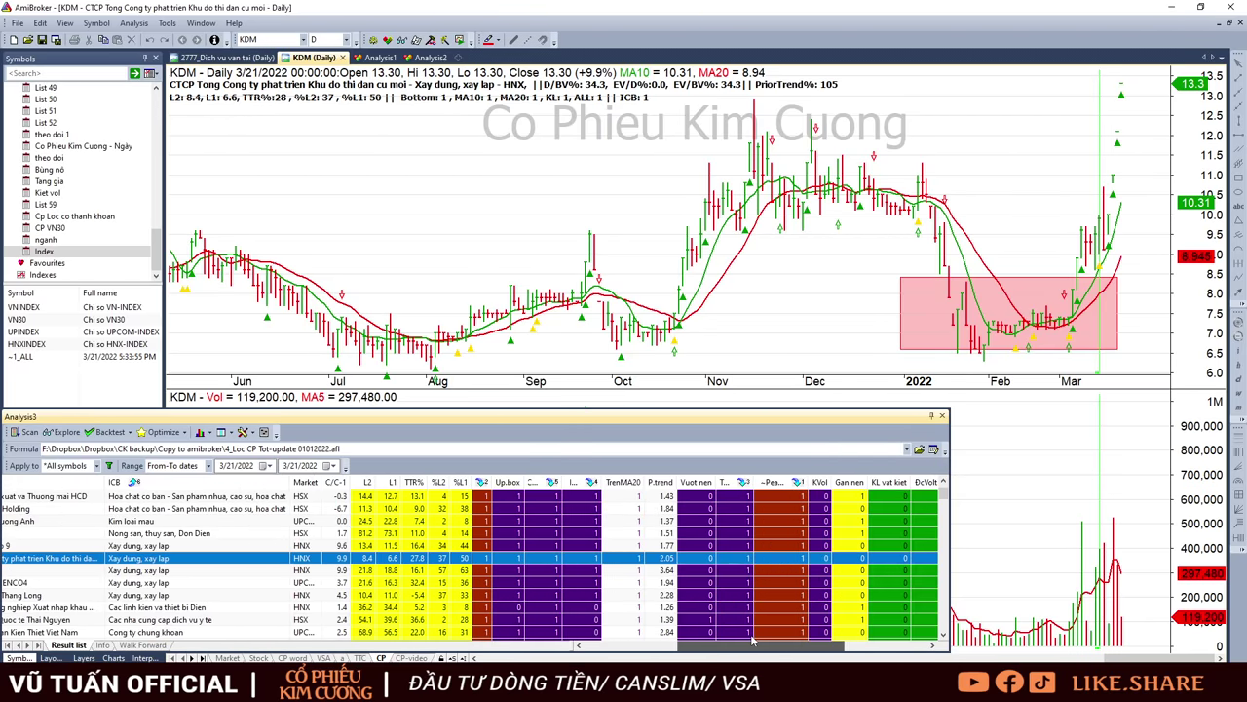
Chart the construction stocks HUT and C4G from the results list and inspect C4G's 3/4/2022 bar
{"action": "scroll", "coordinate": [532, 595], "scroll_direction": "down", "scroll_amount": 1}
{"action": "left_click", "coordinate": [520, 534]}
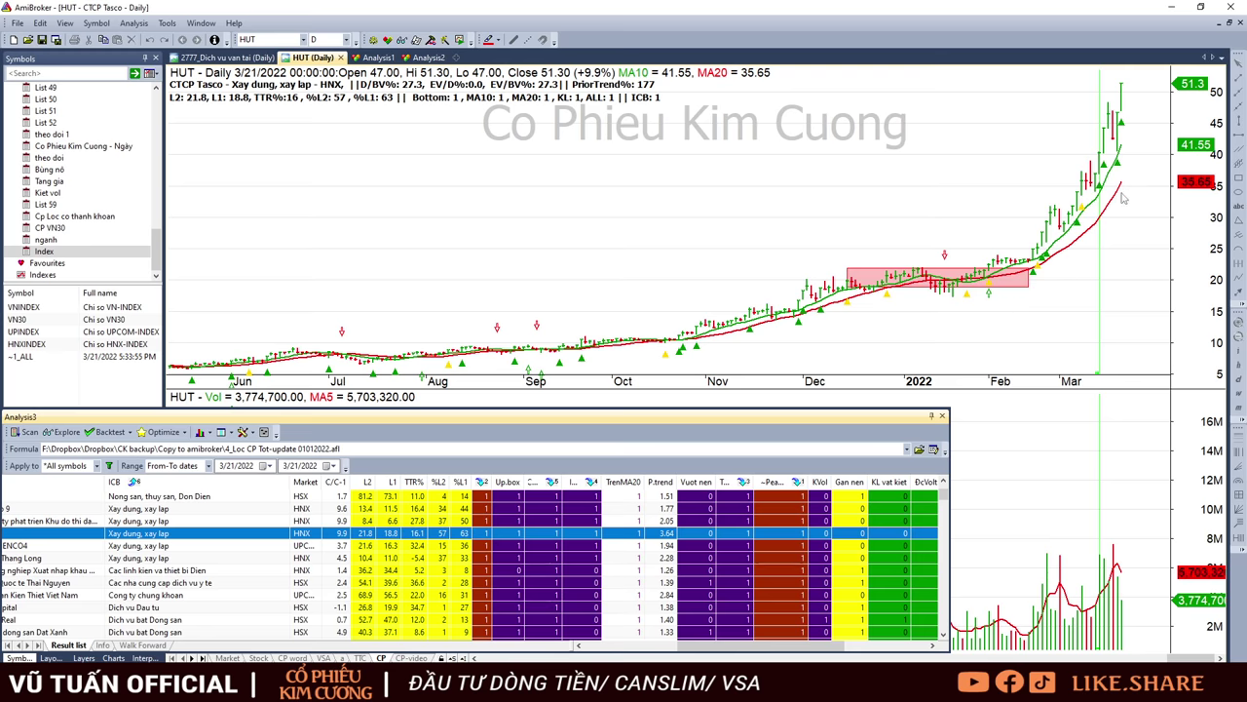
{"action": "key", "text": "Down"}
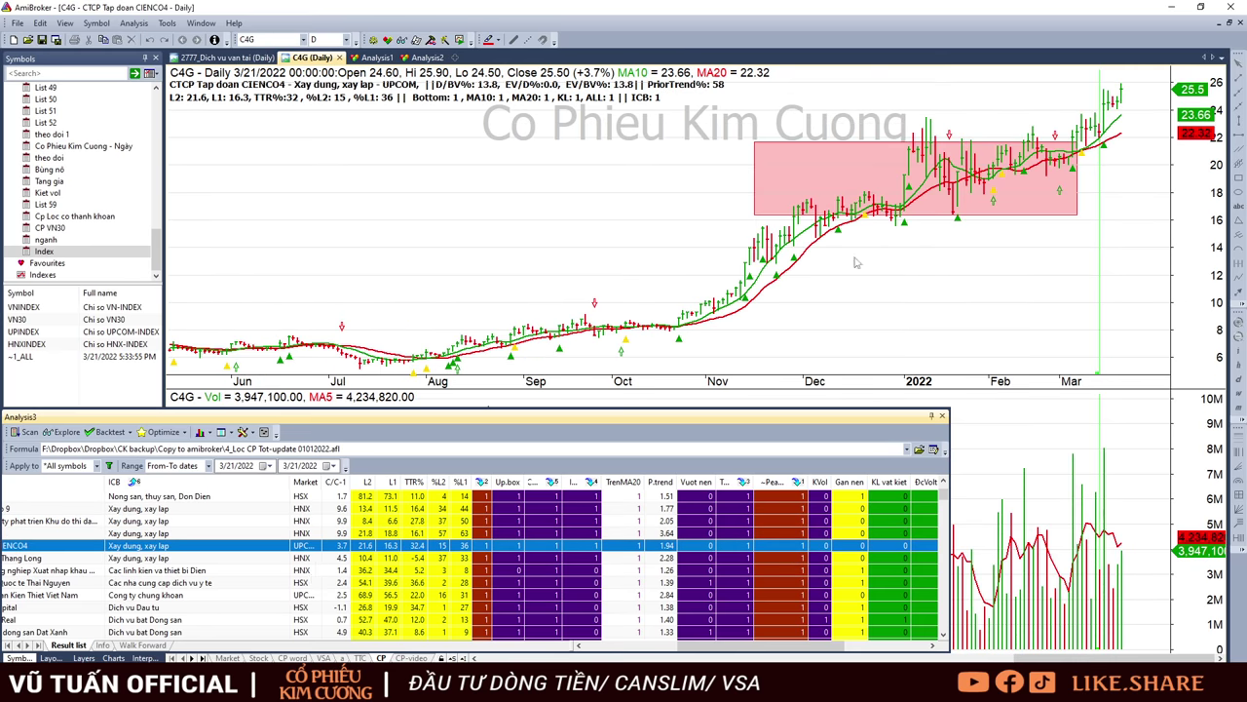
{"action": "left_click", "coordinate": [1074, 243]}
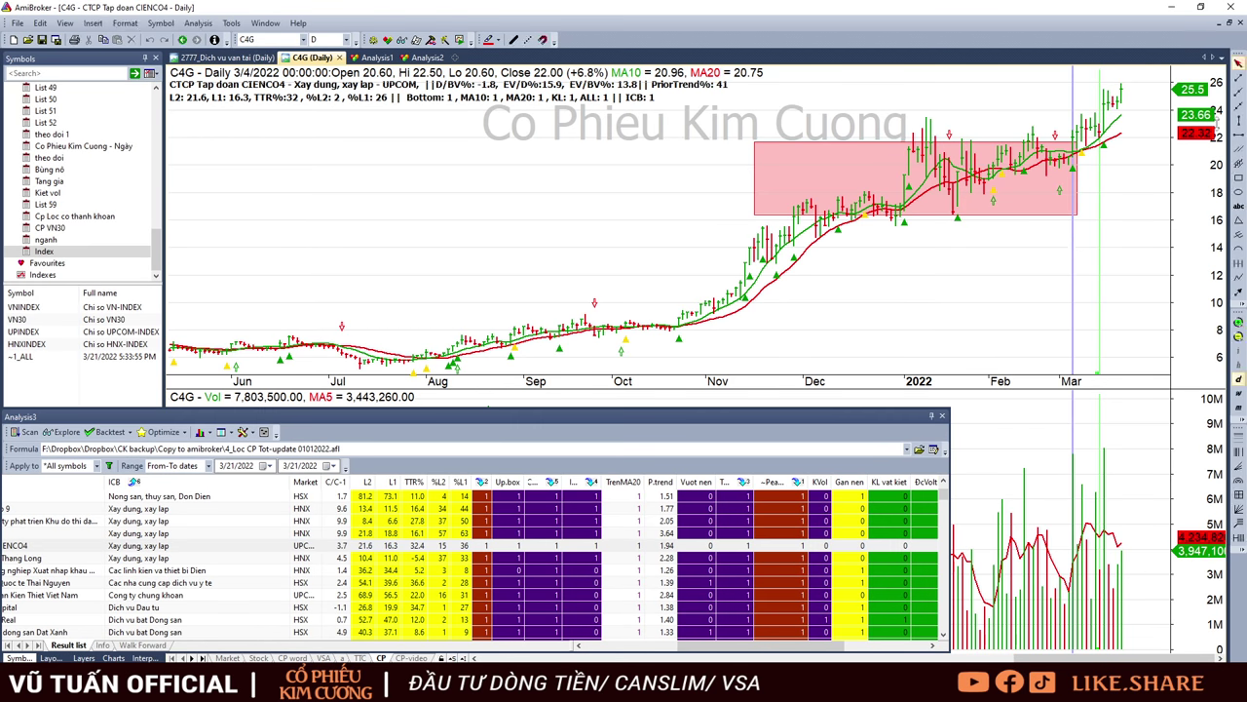
{"action": "left_click", "coordinate": [1164, 145]}
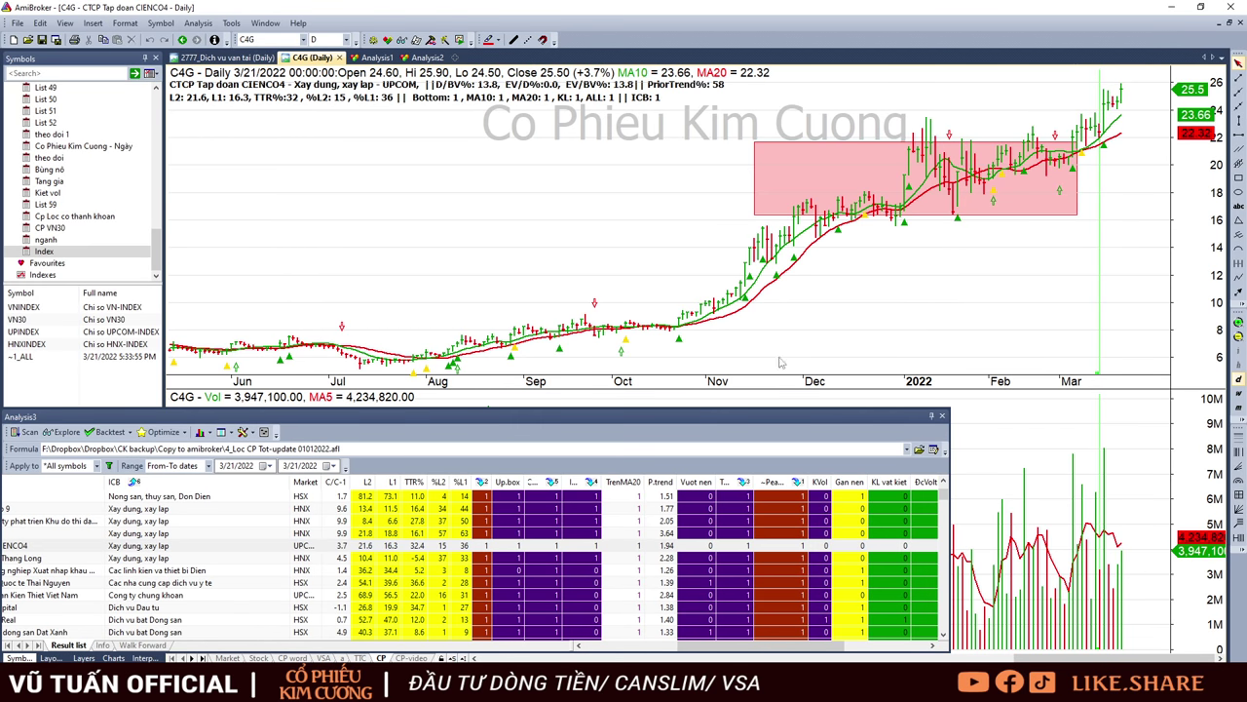
{"action": "left_click", "coordinate": [388, 548]}
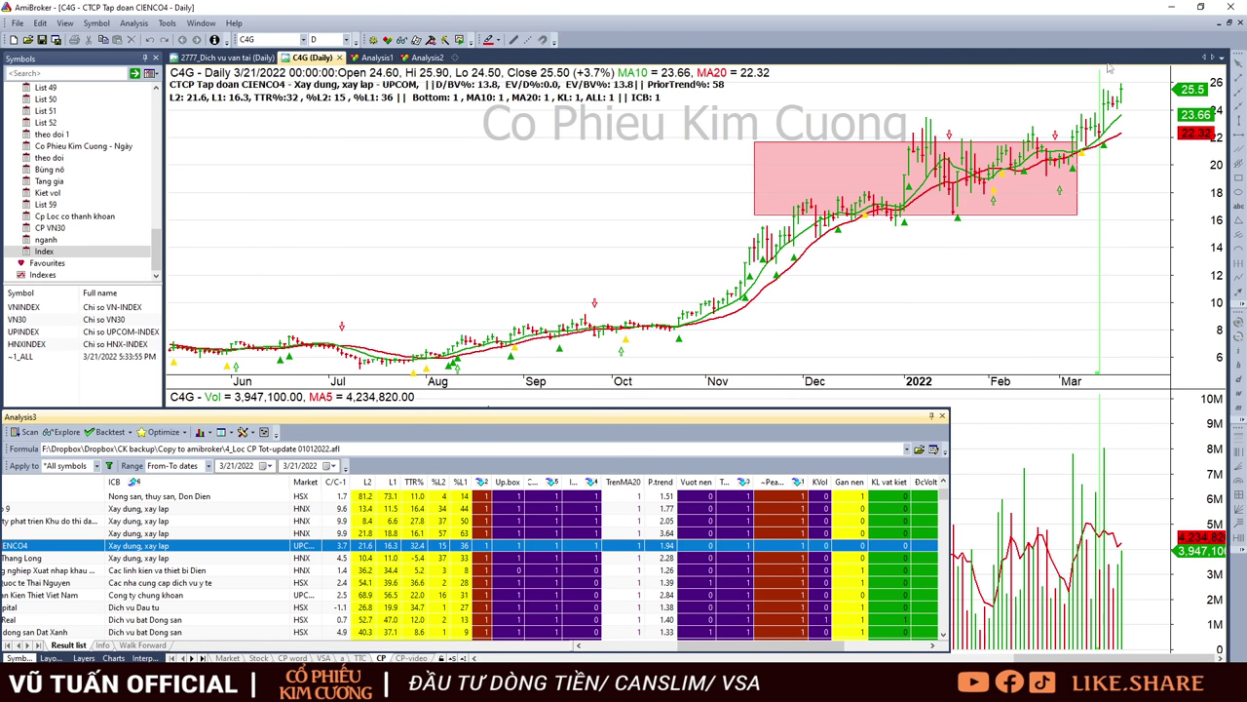
Chart DST and inspect its 3/21/2022 bar against the consolidation box
{"action": "key", "text": "Down"}
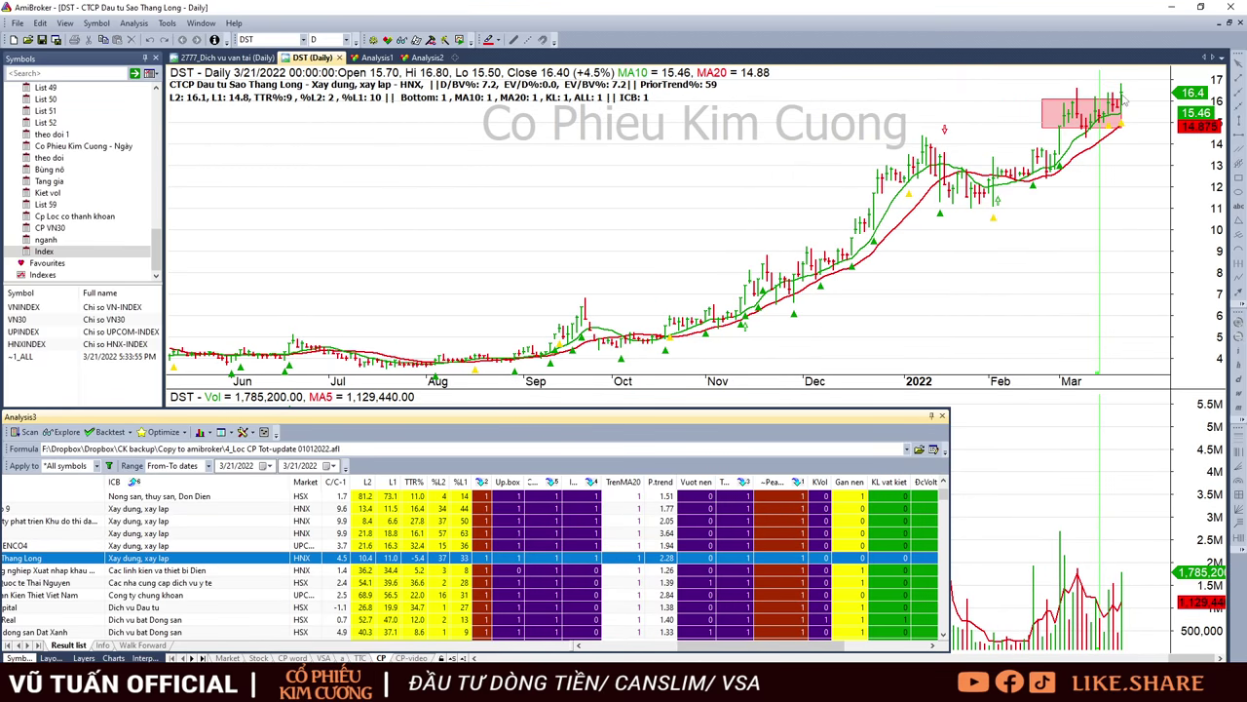
{"action": "left_click", "coordinate": [1126, 100]}
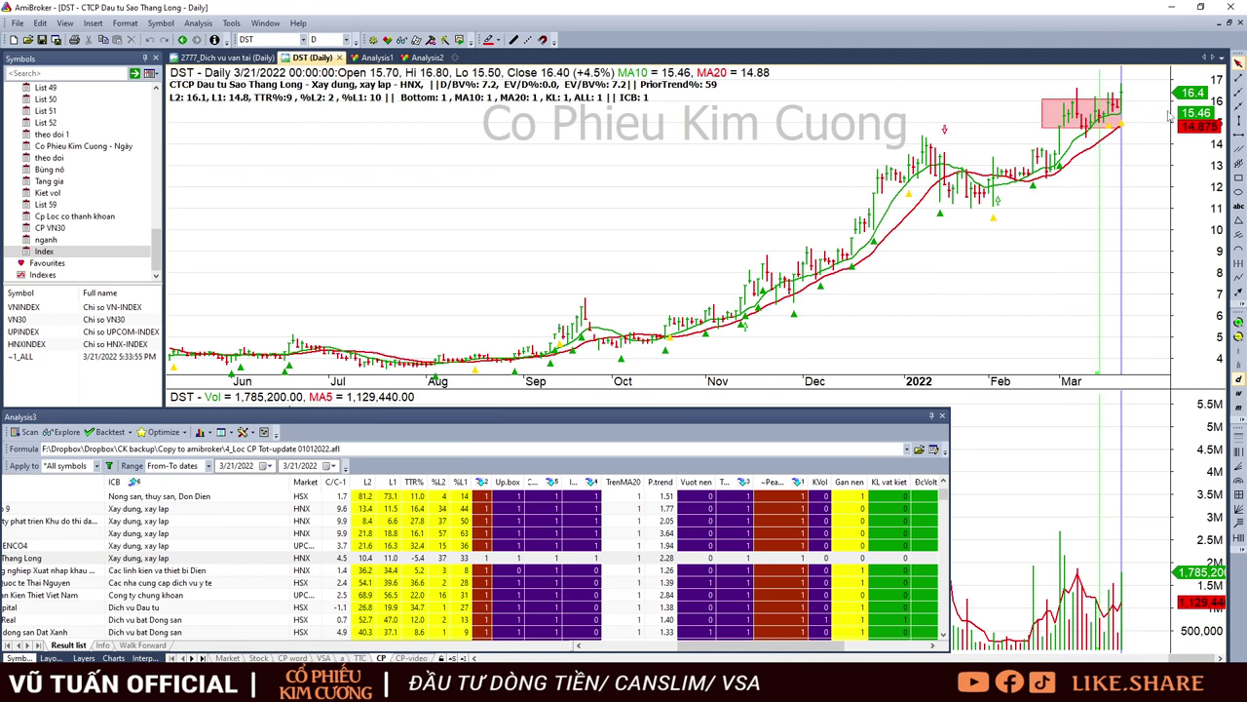
{"action": "left_click", "coordinate": [1169, 117]}
Review the DDG, TNH, CSI, BCG, FIR and DXS charts in turn, inspecting the 3/21/2022 bar of DXS
{"action": "left_click", "coordinate": [273, 572]}
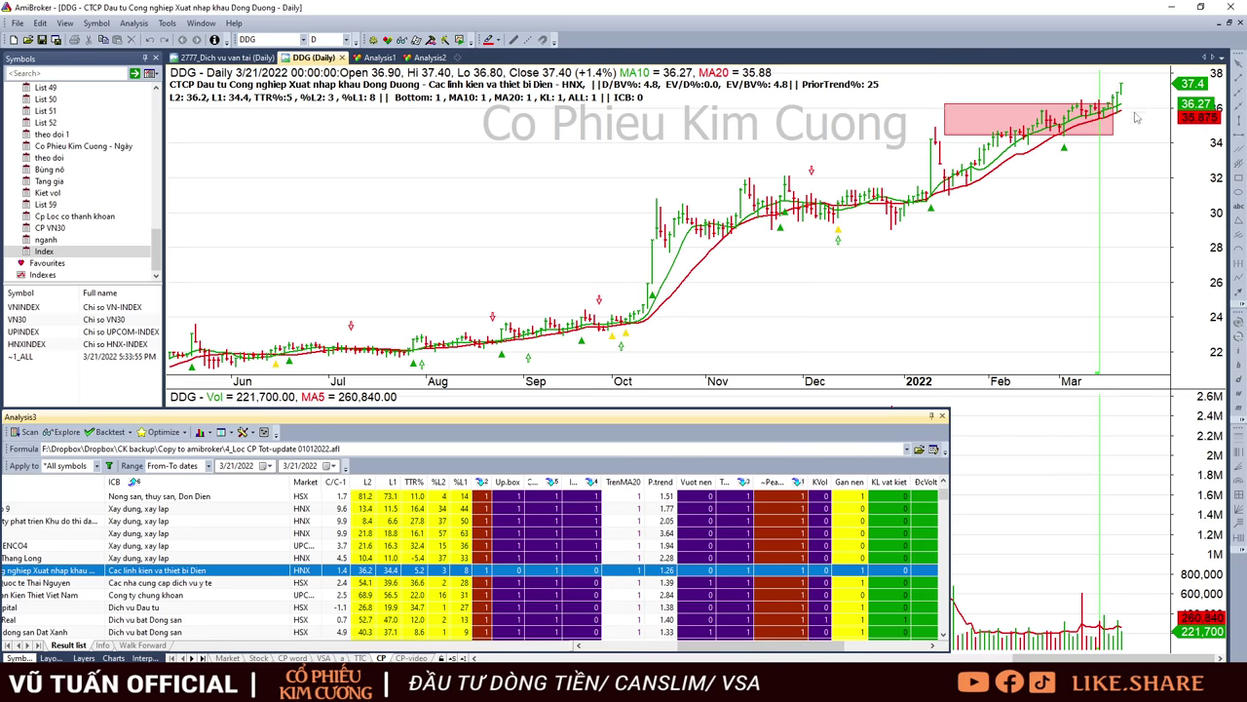
{"action": "key", "text": "Down"}
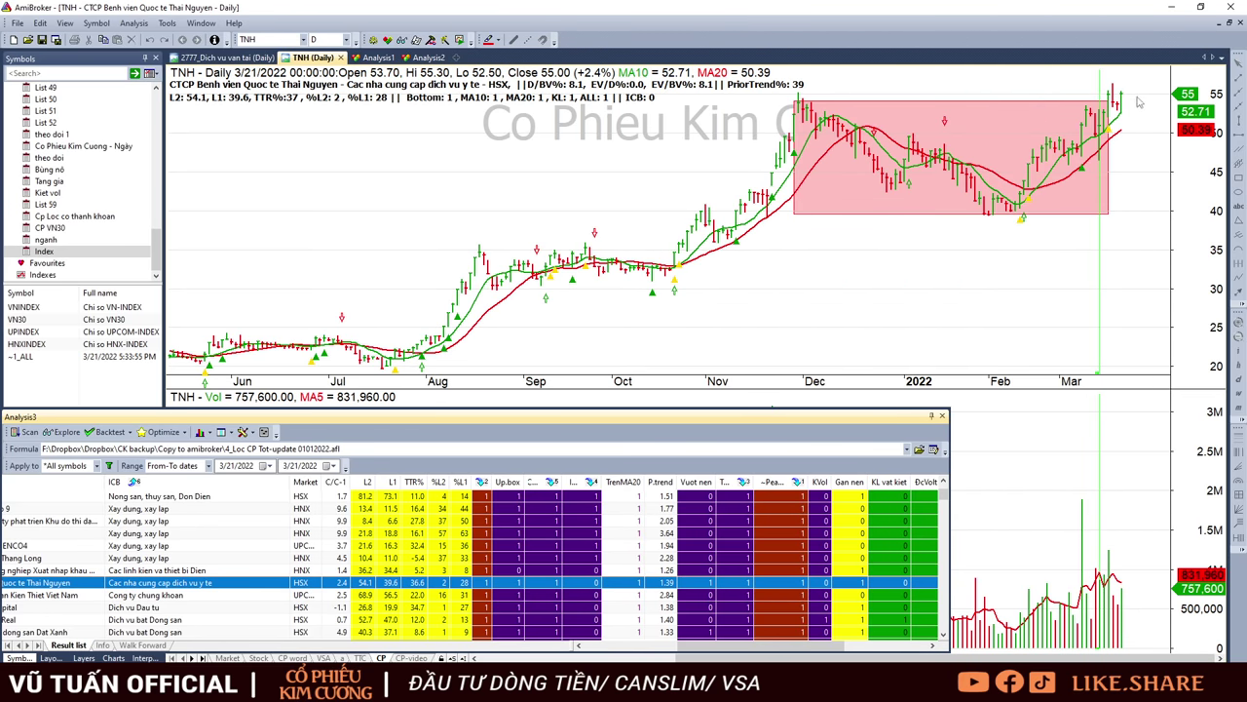
{"action": "key", "text": "Down"}
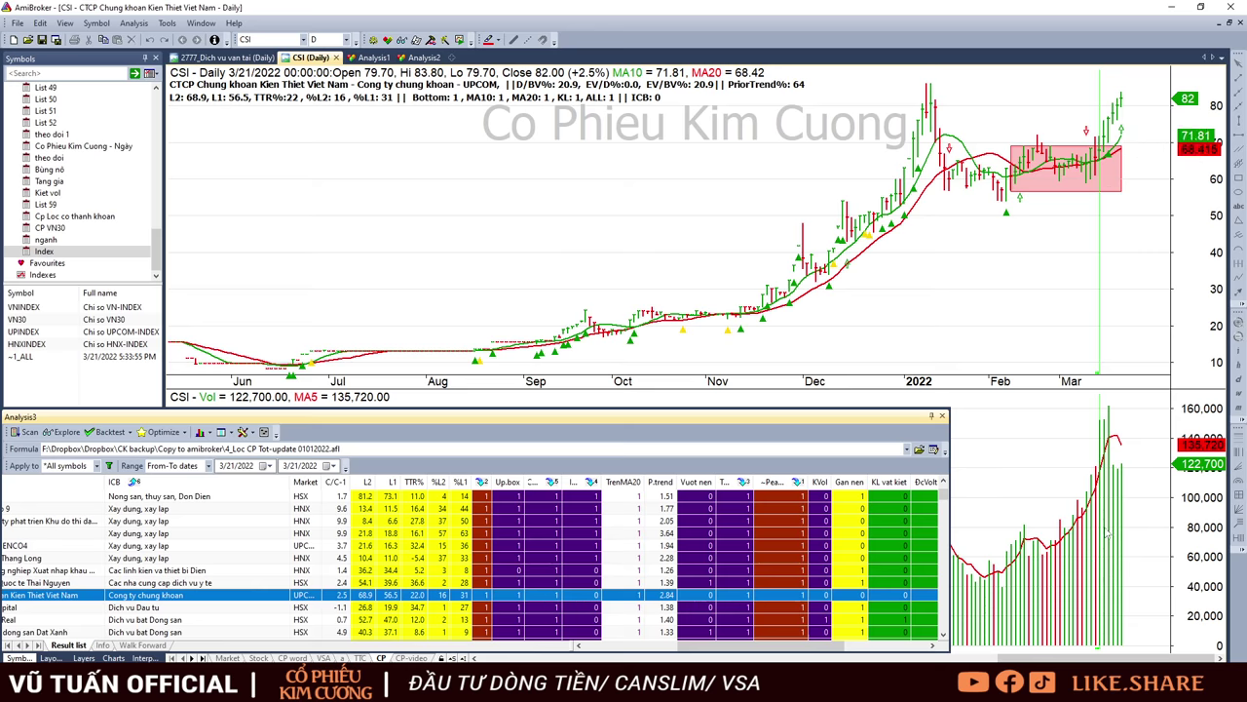
{"action": "key", "text": "Down"}
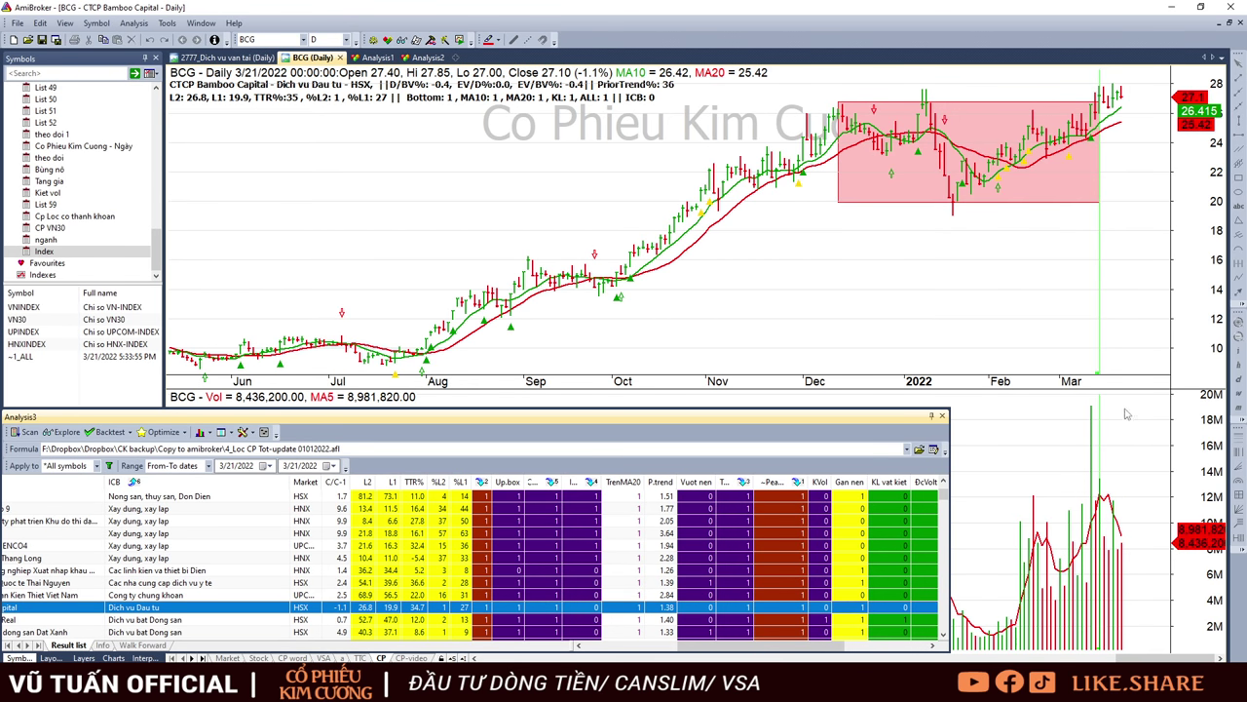
{"action": "key", "text": "Down"}
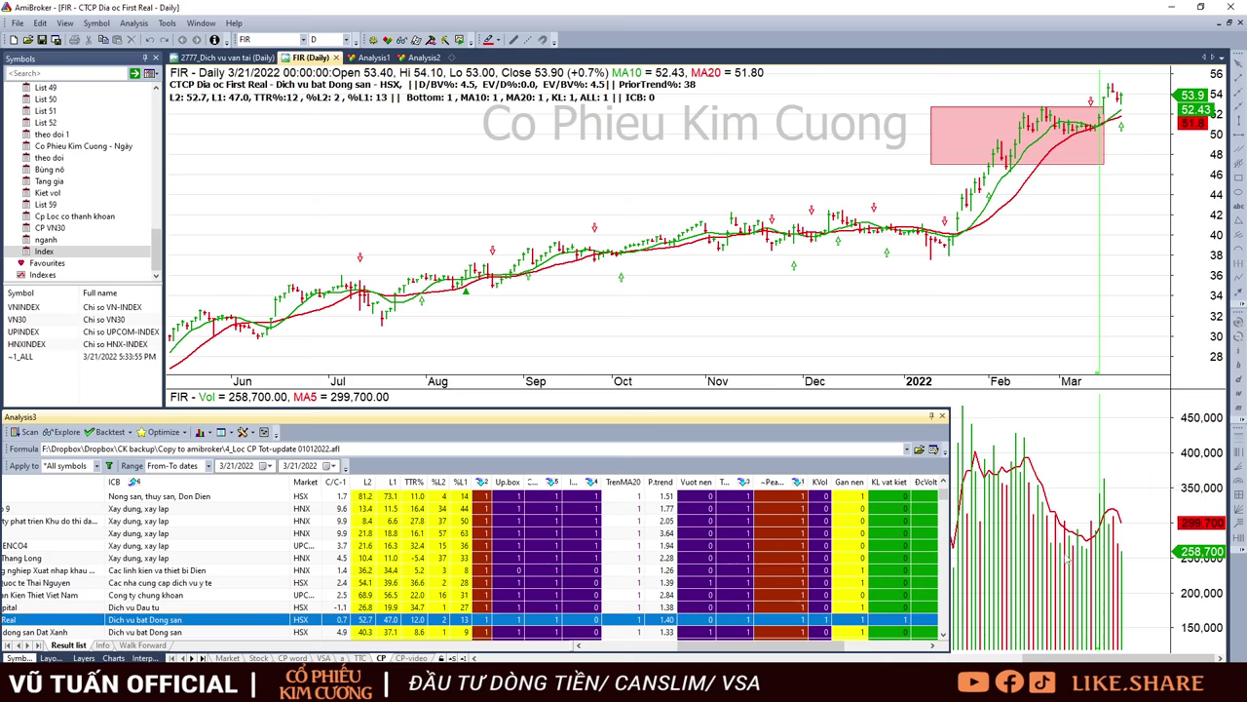
{"action": "key", "text": "Down"}
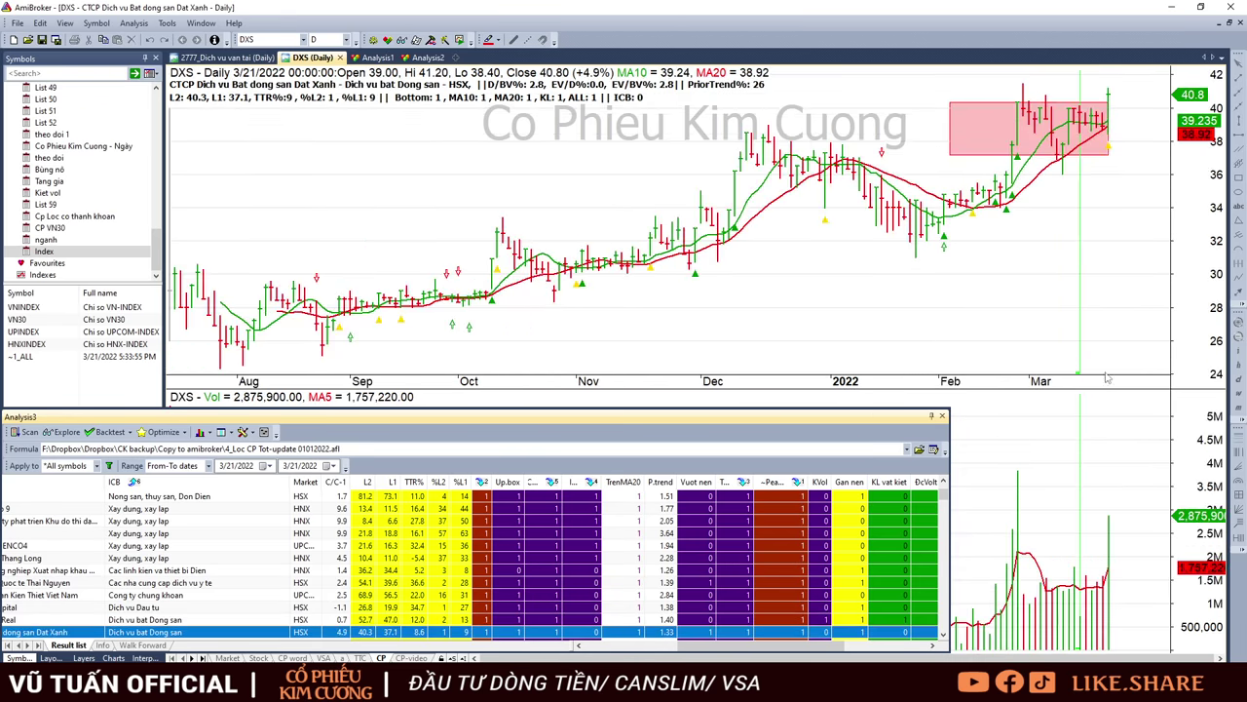
{"action": "left_click", "coordinate": [1109, 100]}
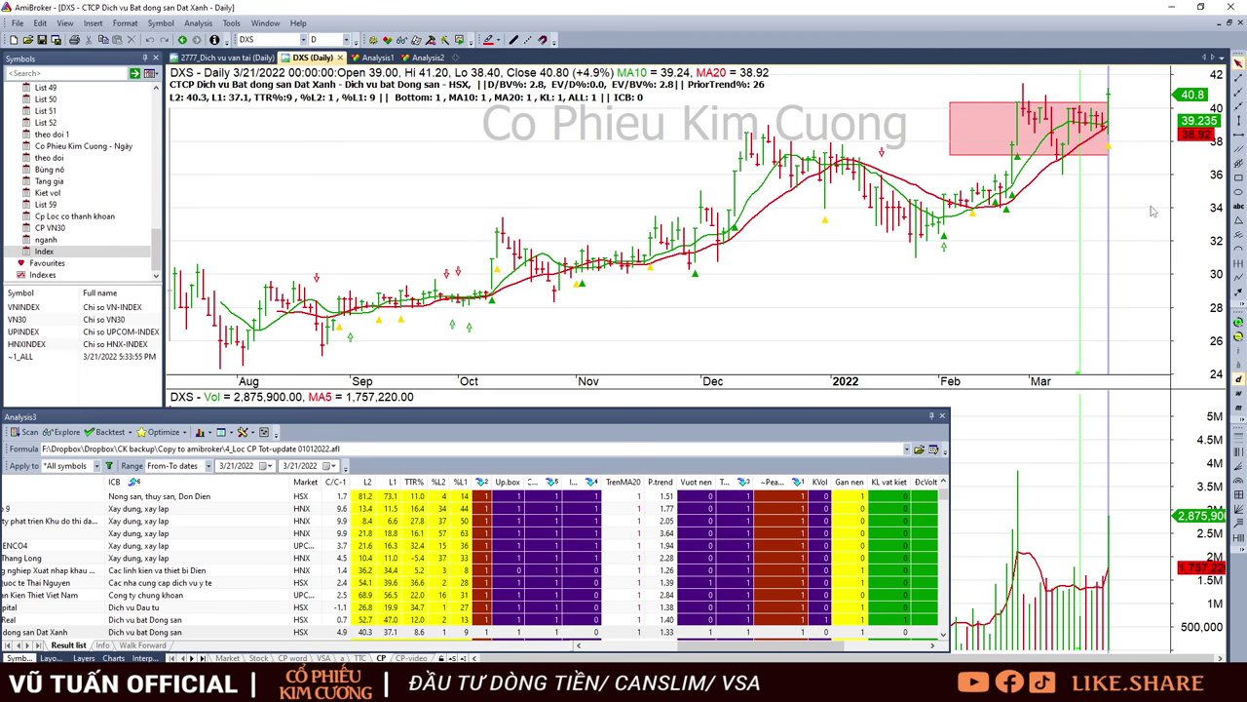
Chart SKG, check its sector row 2777_Dich vu van tai in the Analysis2 results, and return to the SKG chart
{"action": "scroll", "coordinate": [172, 580], "scroll_direction": "down", "scroll_amount": 2}
{"action": "left_click", "coordinate": [170, 576]}
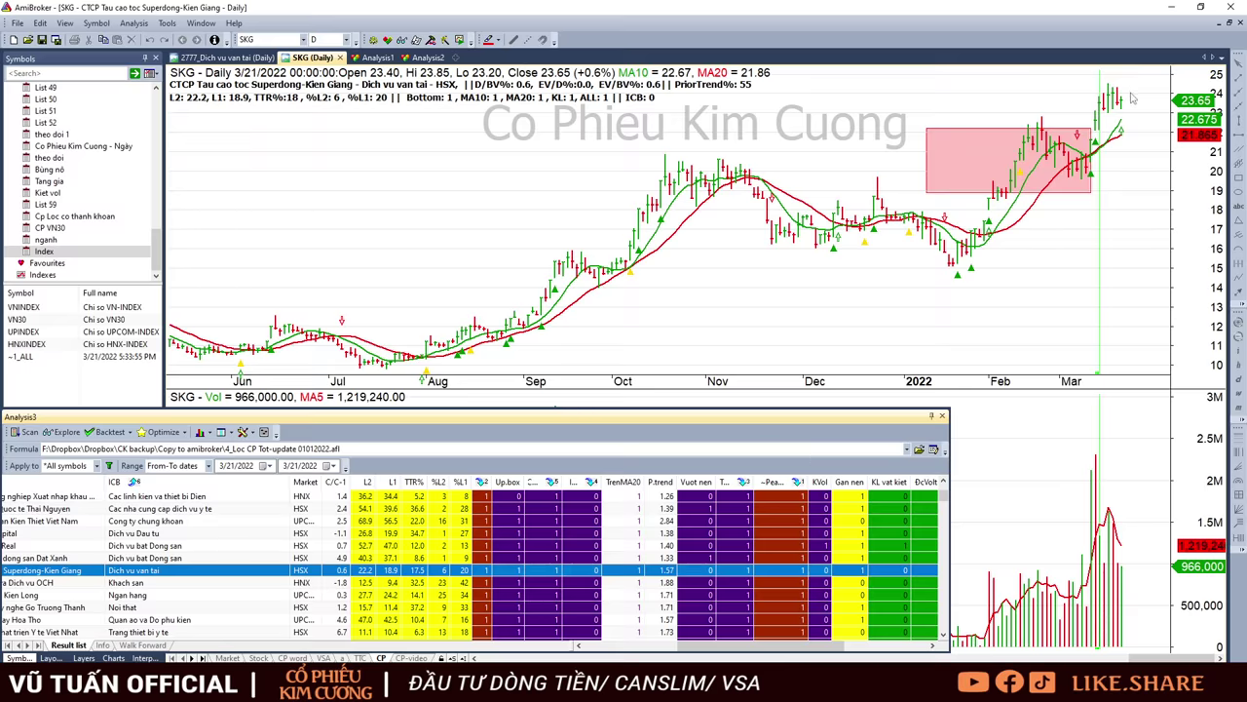
{"action": "mouse_move", "coordinate": [1132, 95]}
{"action": "mouse_move", "coordinate": [1141, 124]}
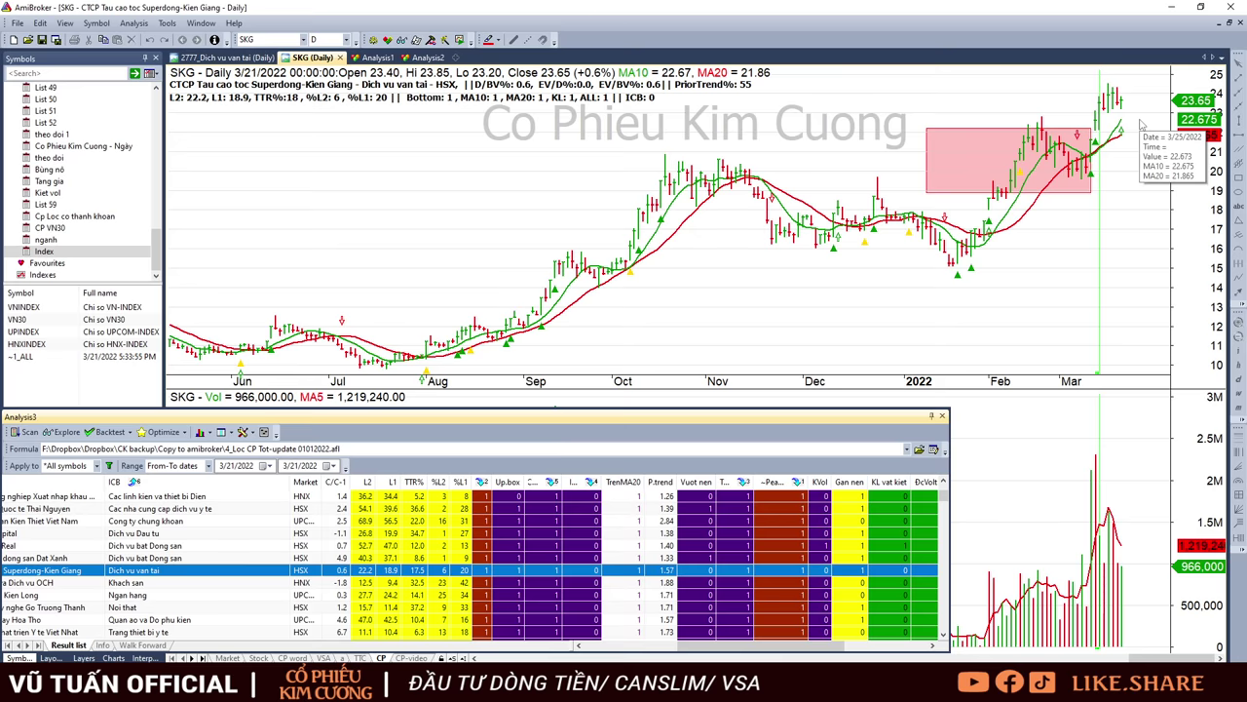
{"action": "left_click", "coordinate": [419, 57]}
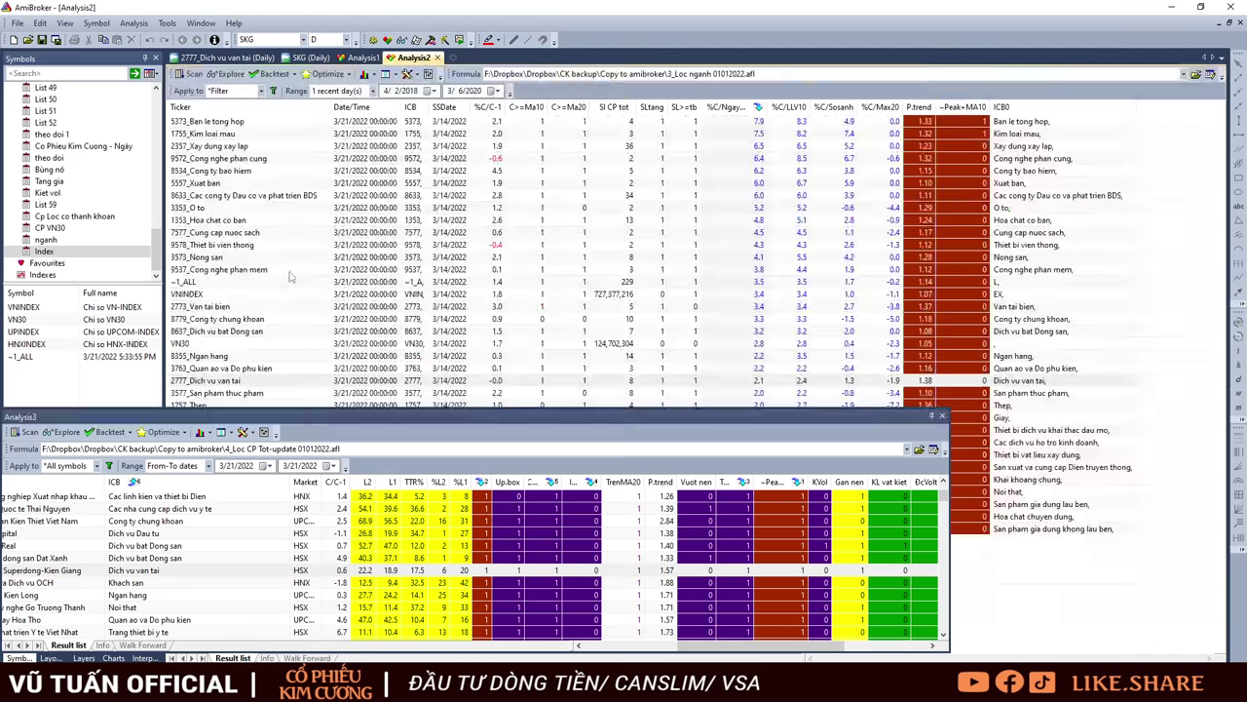
{"action": "left_click", "coordinate": [246, 381]}
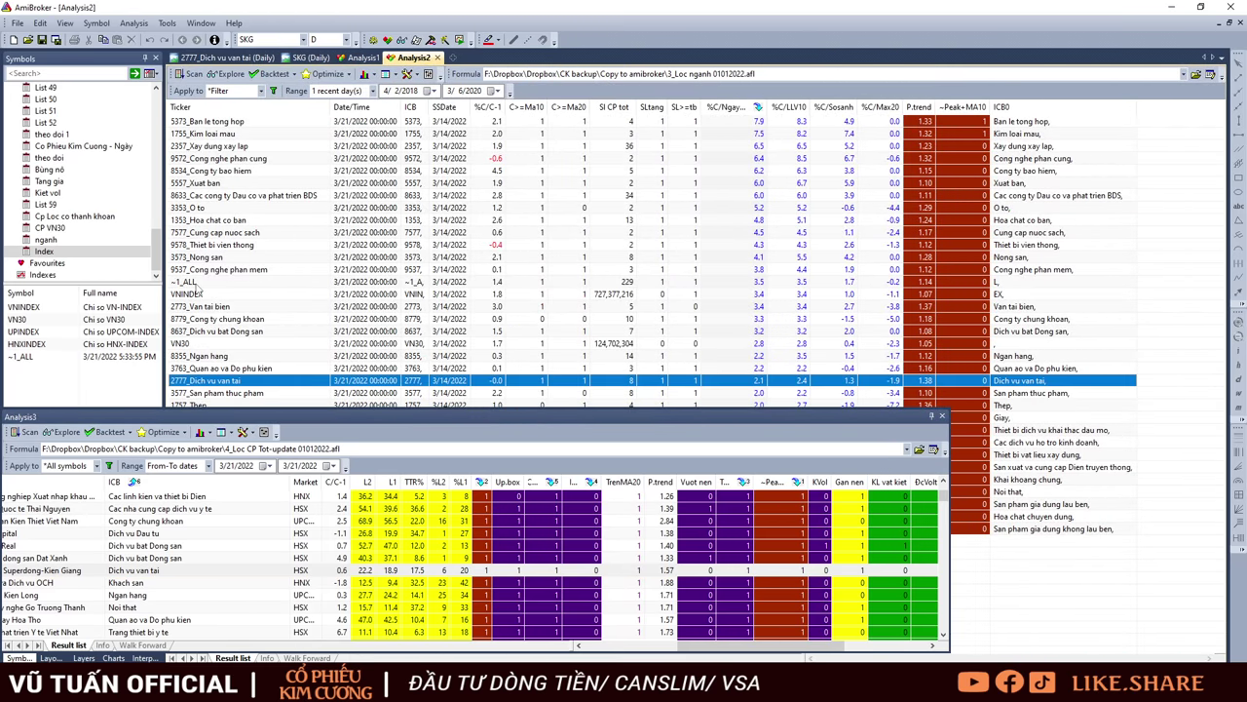
{"action": "left_click", "coordinate": [310, 58]}
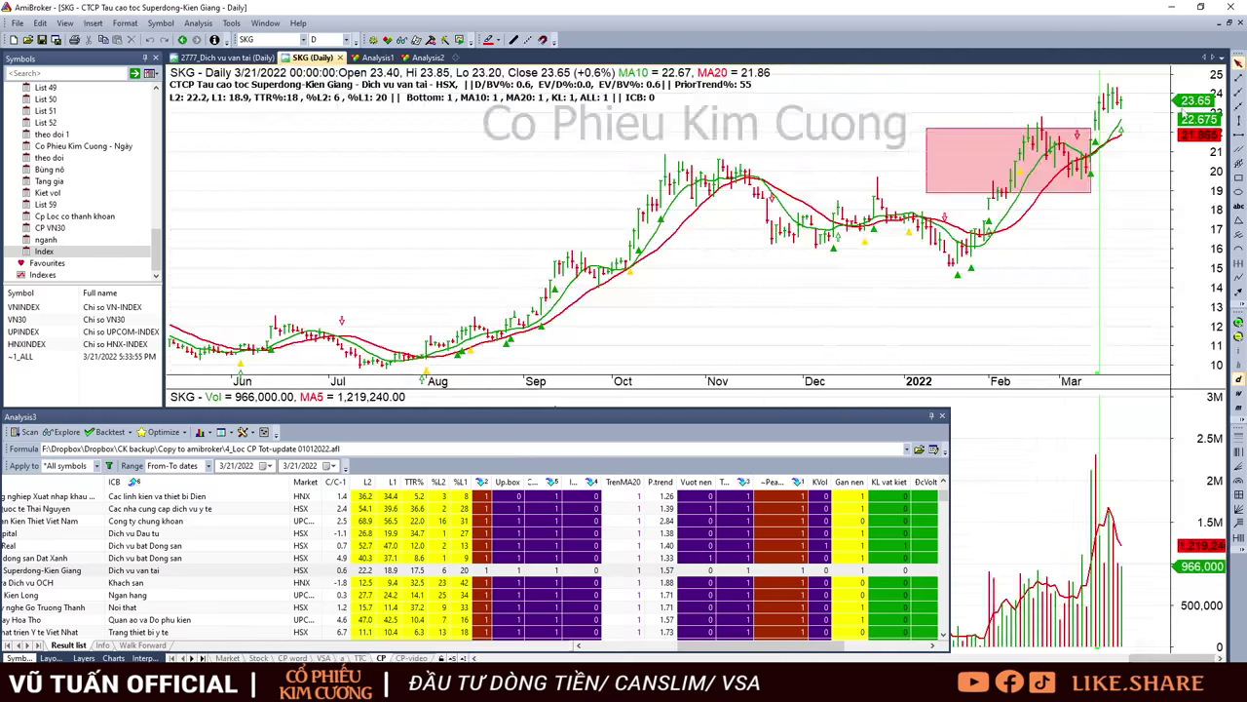
Review the OCH and KLB charts from the Analysis3 results and bring further candidates into view
{"action": "left_click", "coordinate": [189, 583]}
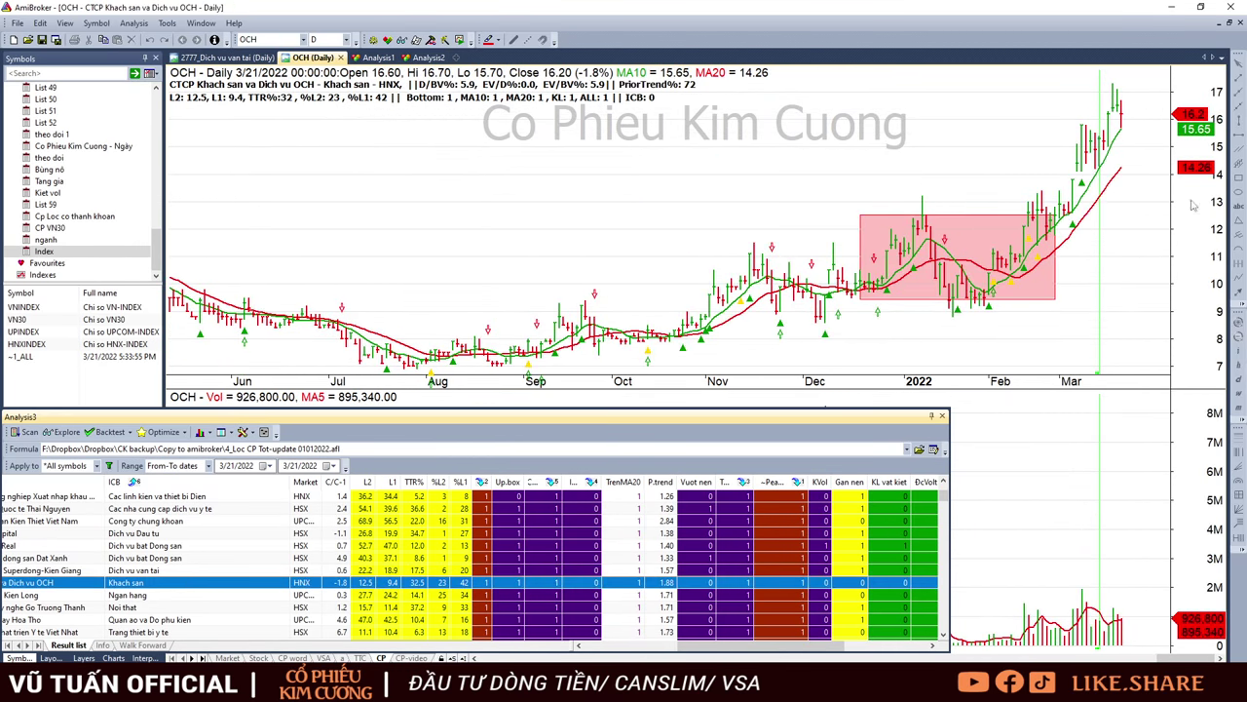
{"action": "key", "text": "Down"}
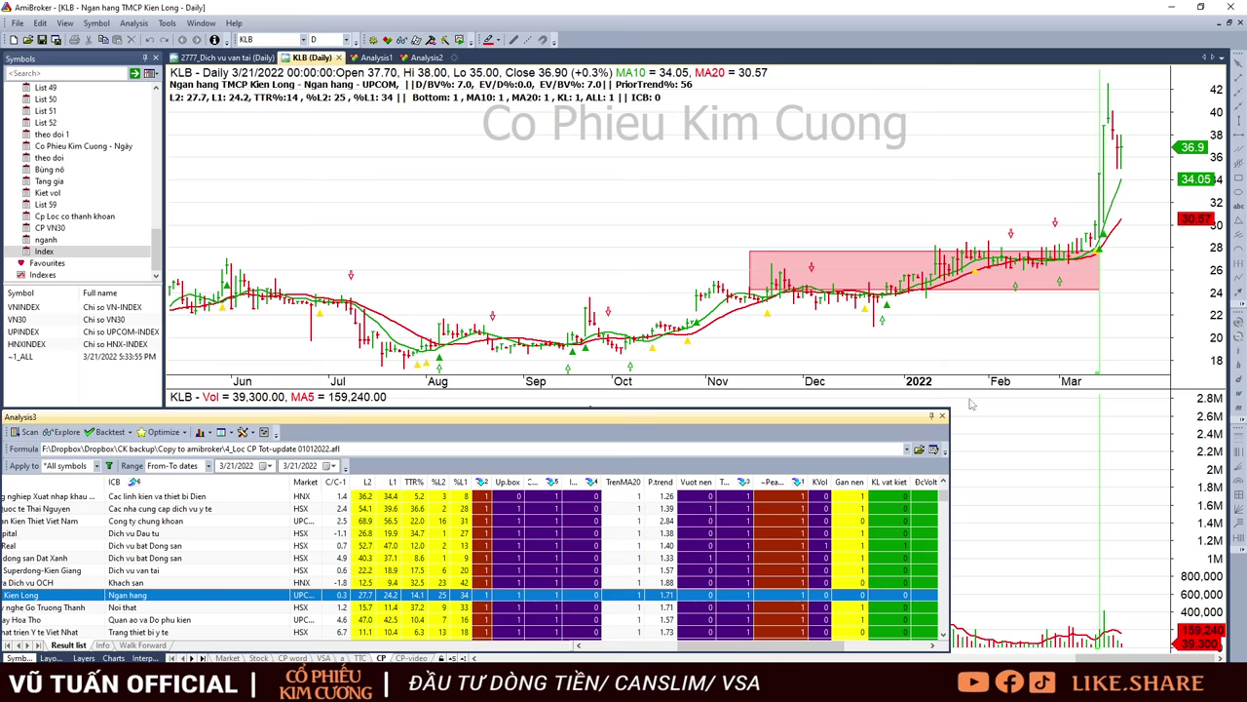
{"action": "scroll", "coordinate": [886, 498], "scroll_direction": "down", "scroll_amount": 3}
{"action": "scroll", "coordinate": [887, 499], "scroll_direction": "up", "scroll_amount": 1}
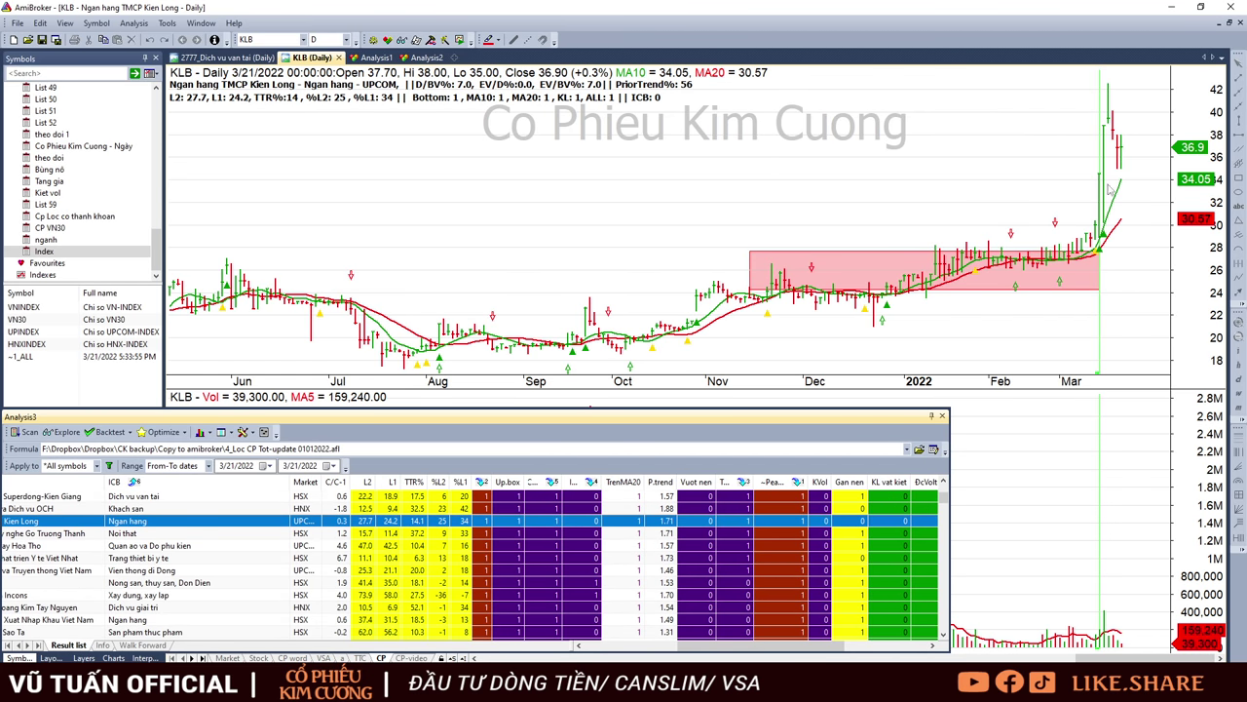
Review the TTF, HTG, JVC, TTN and ANV charts in turn, checking HTG's 3/21/2022 moving-average values
{"action": "key", "text": "Down"}
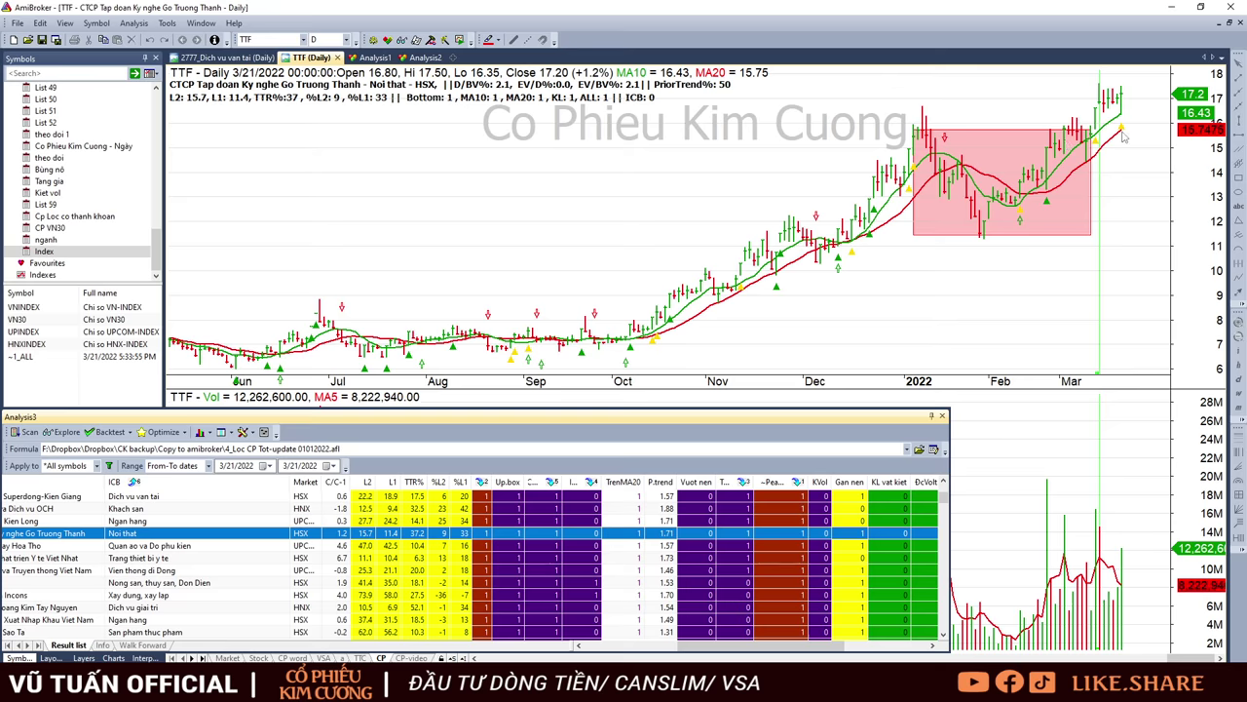
{"action": "key", "text": "Down"}
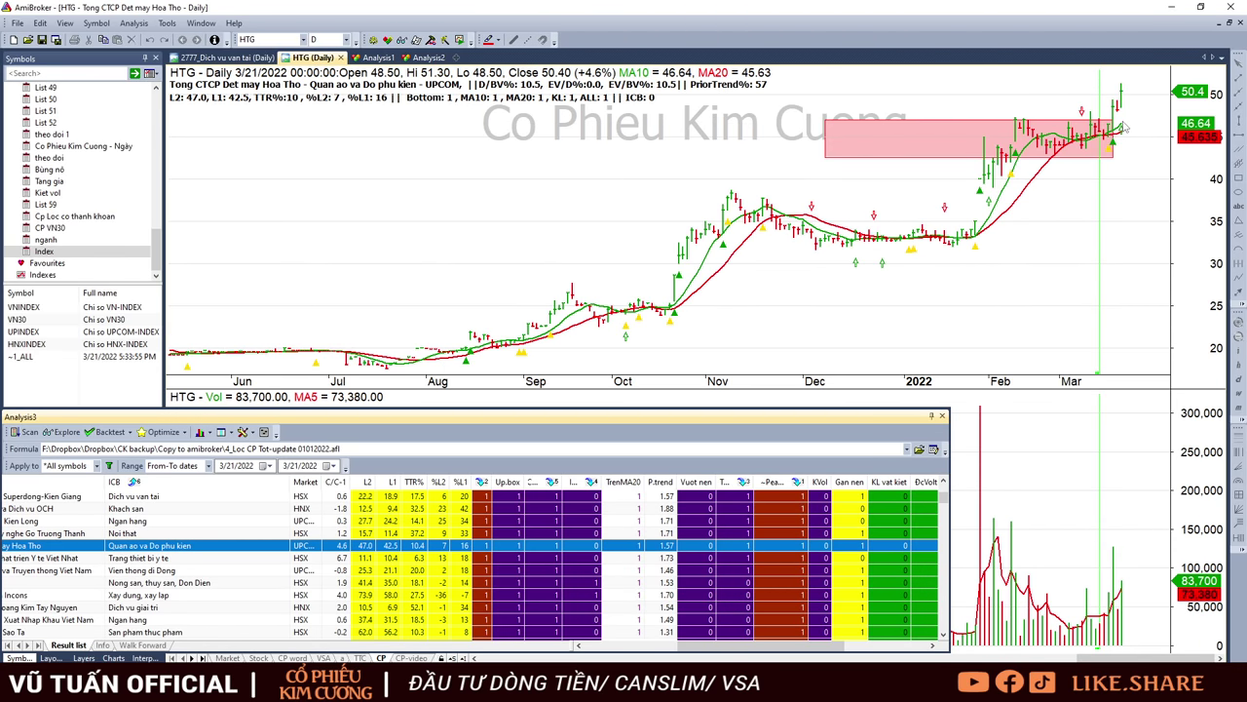
{"action": "mouse_move", "coordinate": [1124, 127]}
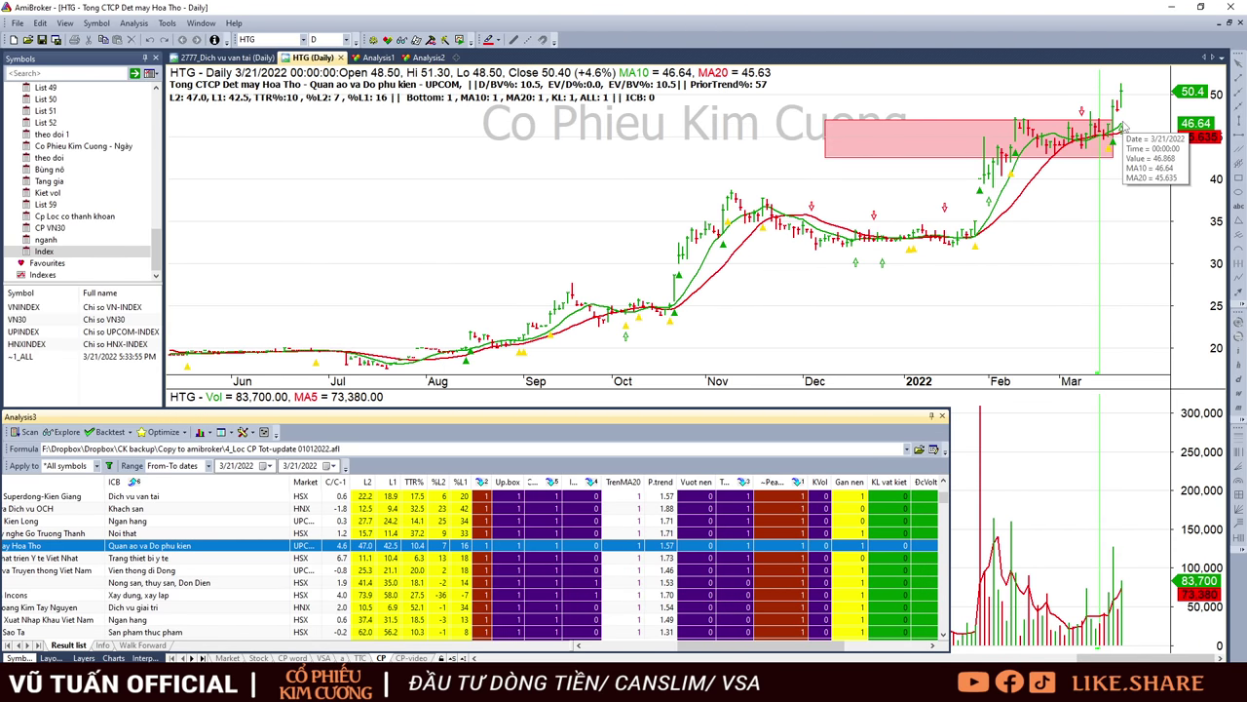
{"action": "key", "text": "Down"}
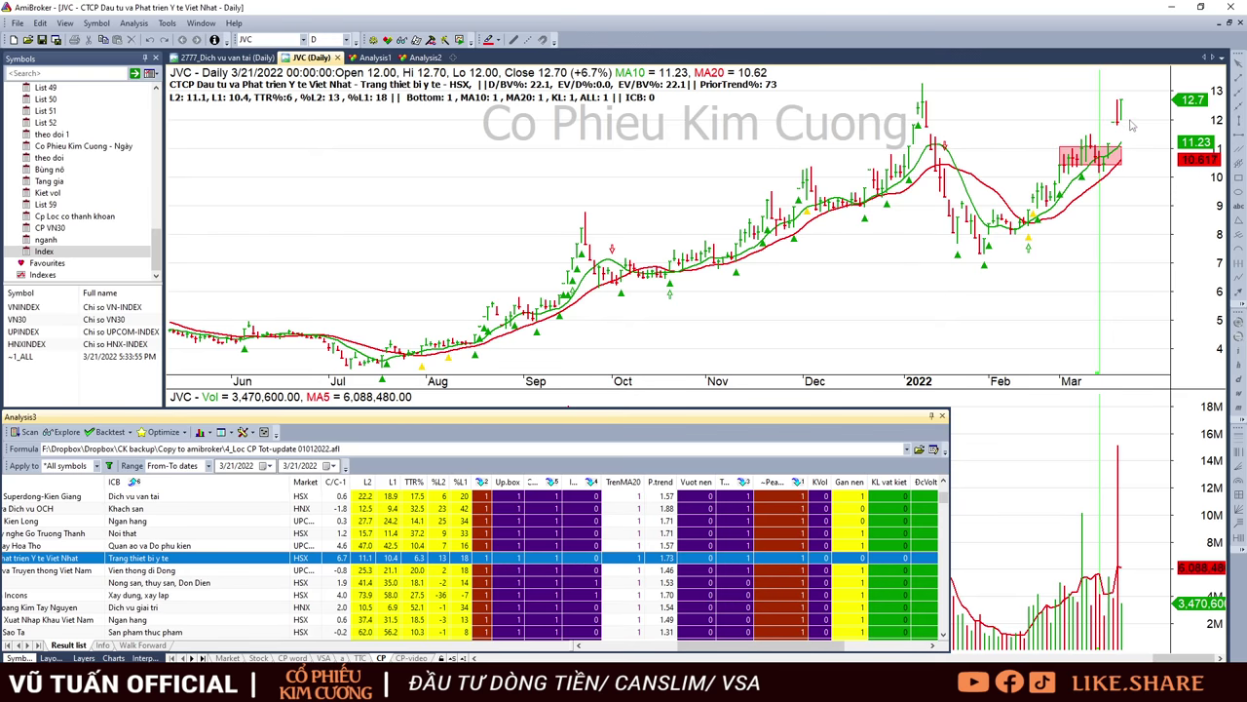
{"action": "key", "text": "Down"}
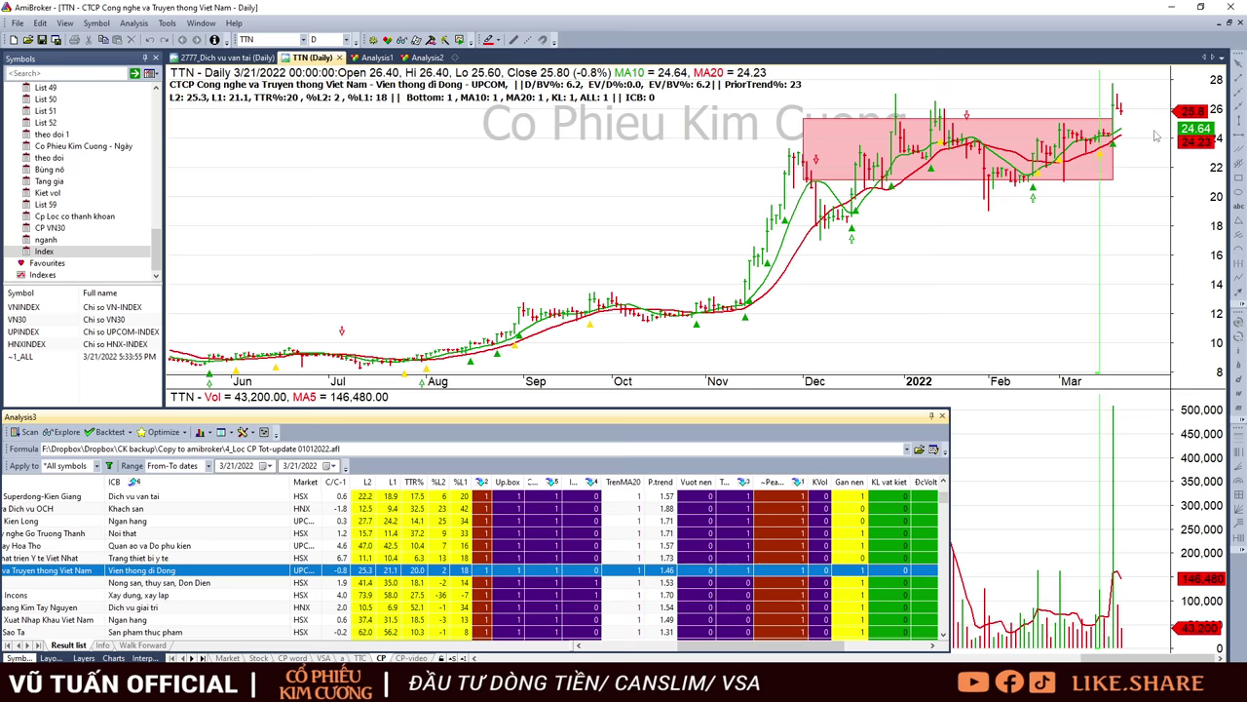
{"action": "key", "text": "Down"}
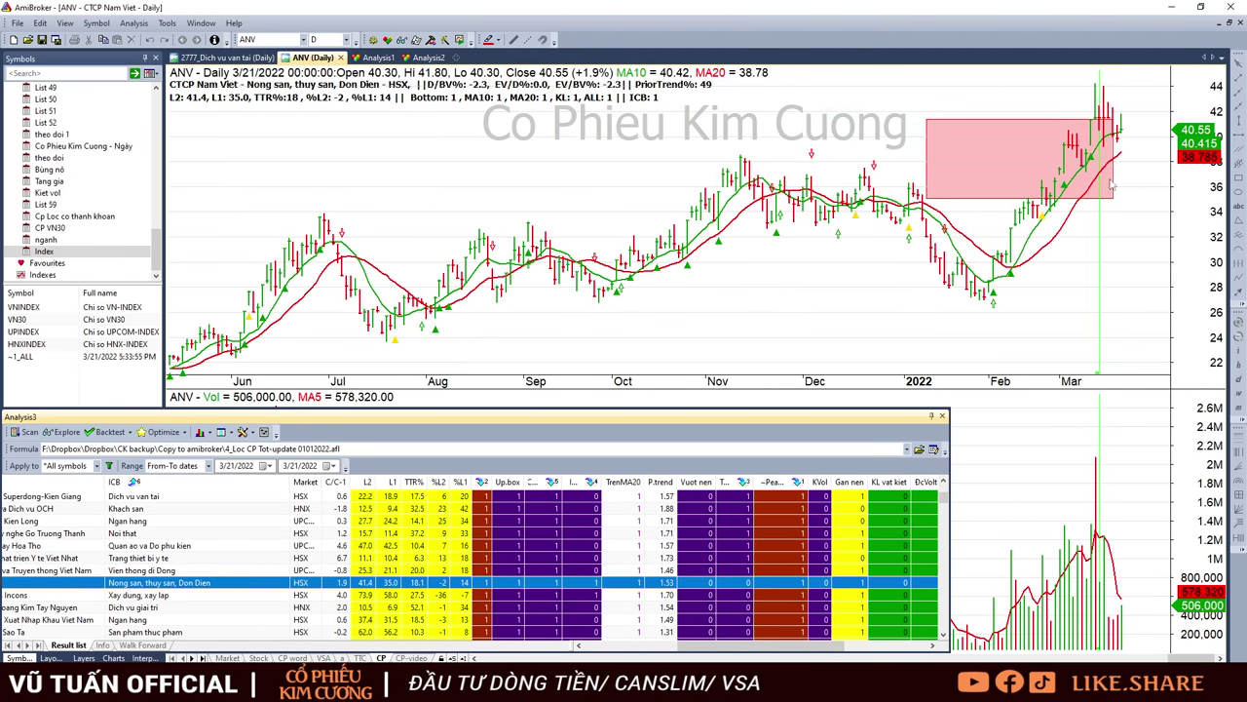
Chart HTN and inspect its 3/21/2022 and 3/18/2022 bars around the consolidation box breakout
{"action": "key", "text": "Down"}
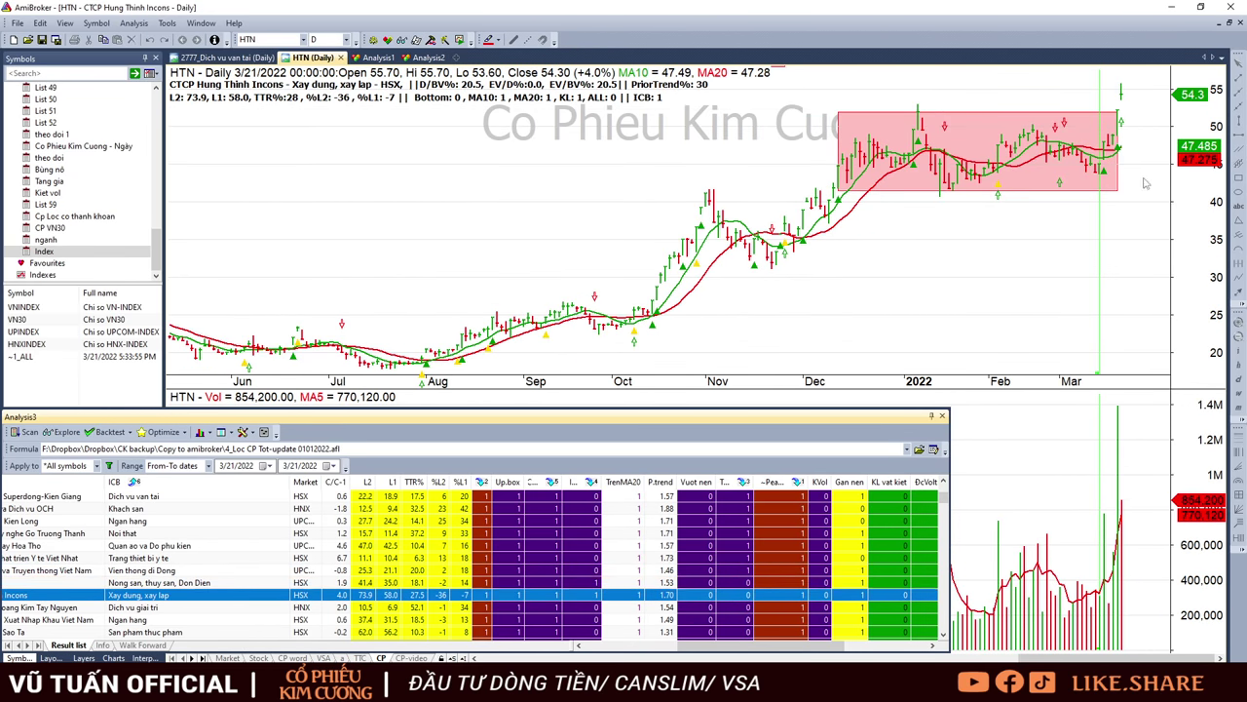
{"action": "left_click", "coordinate": [1122, 109]}
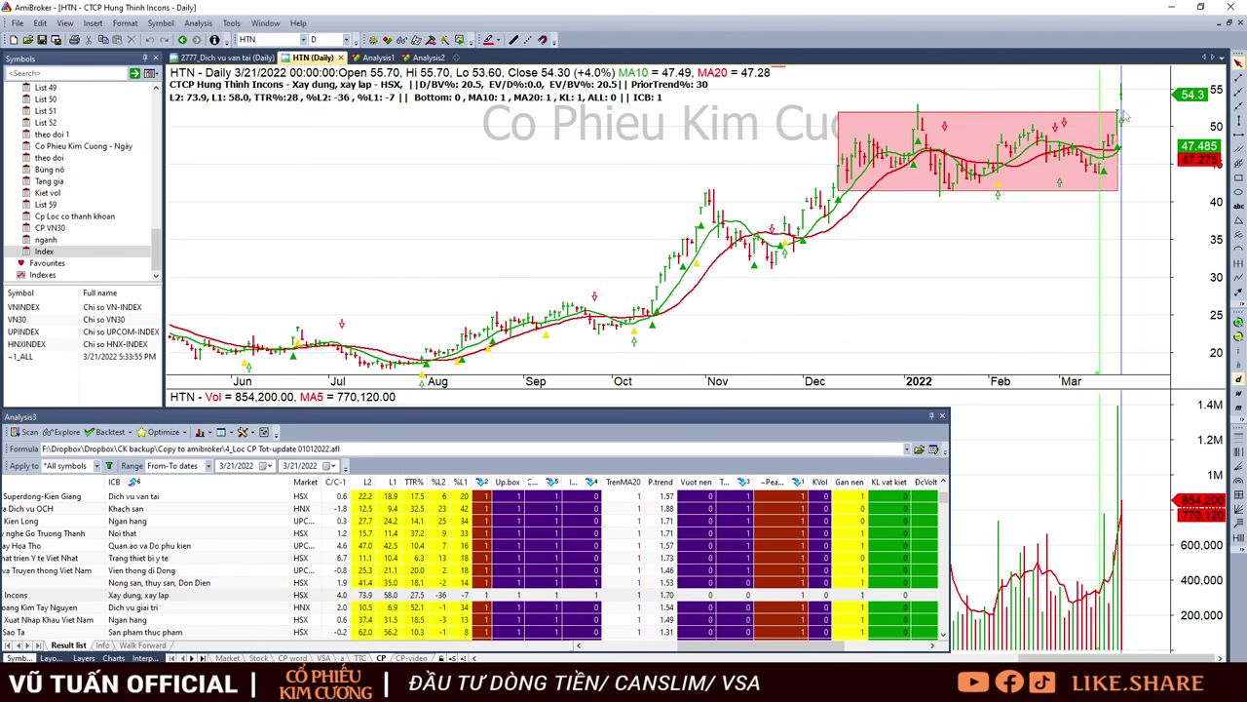
{"action": "left_click", "coordinate": [1117, 108]}
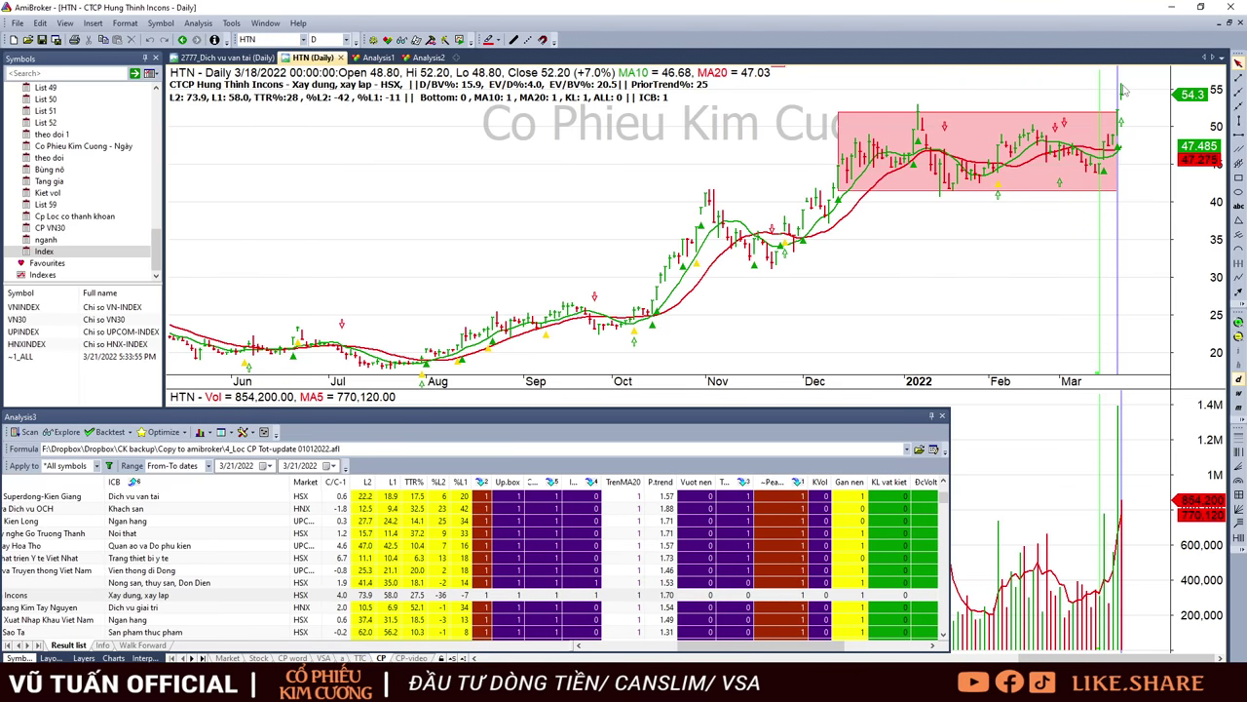
{"action": "left_click", "coordinate": [1148, 98]}
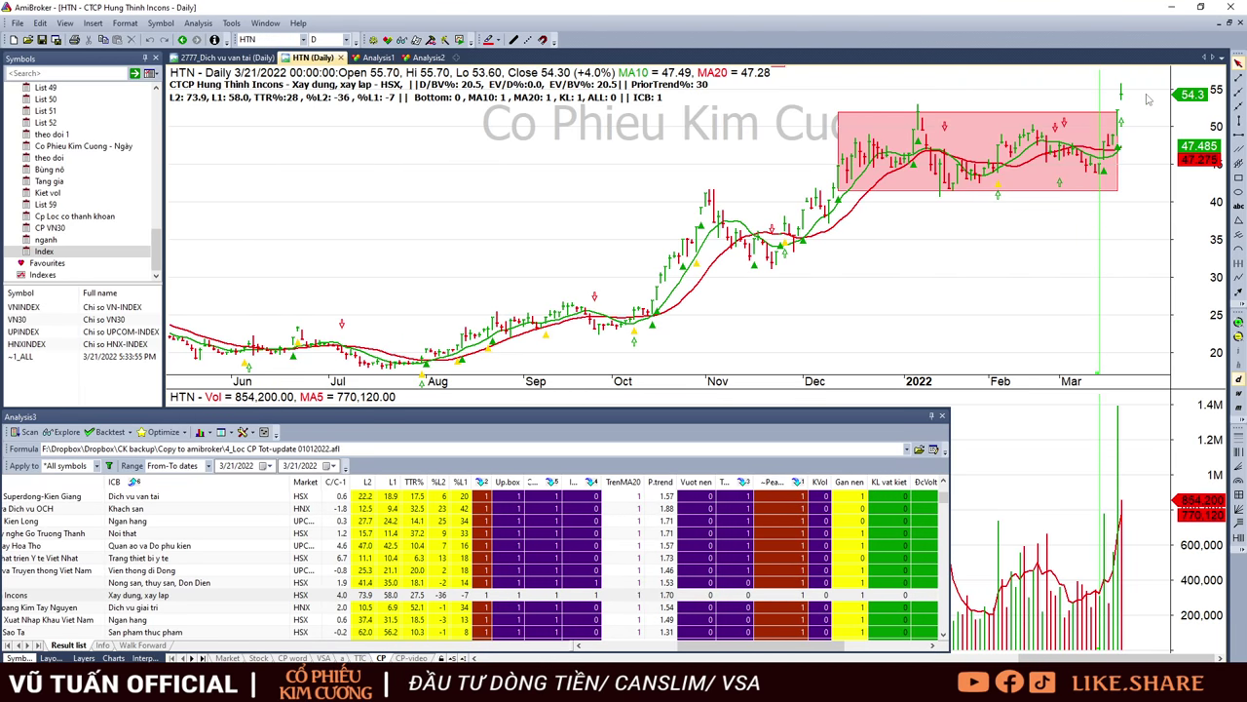
Chart CTC and inspect its 3/15/2022 and 3/1/2022 bars for price and volume
{"action": "left_click", "coordinate": [186, 608]}
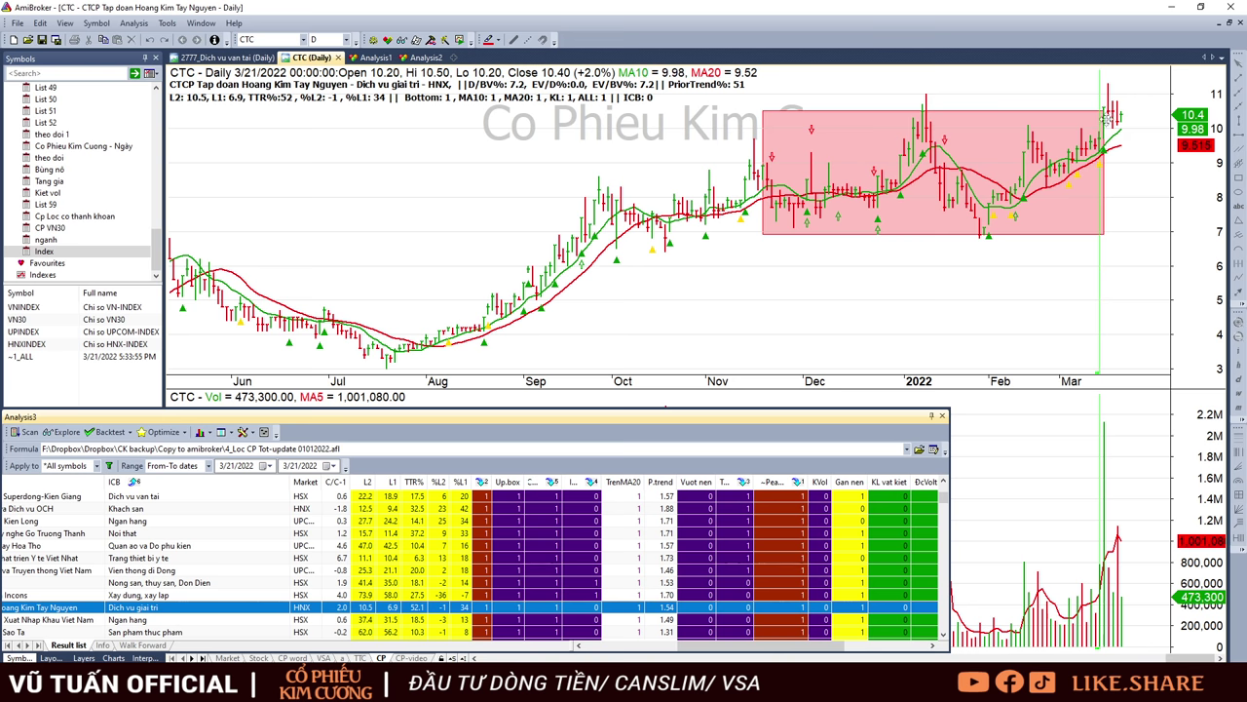
{"action": "left_click", "coordinate": [1105, 565]}
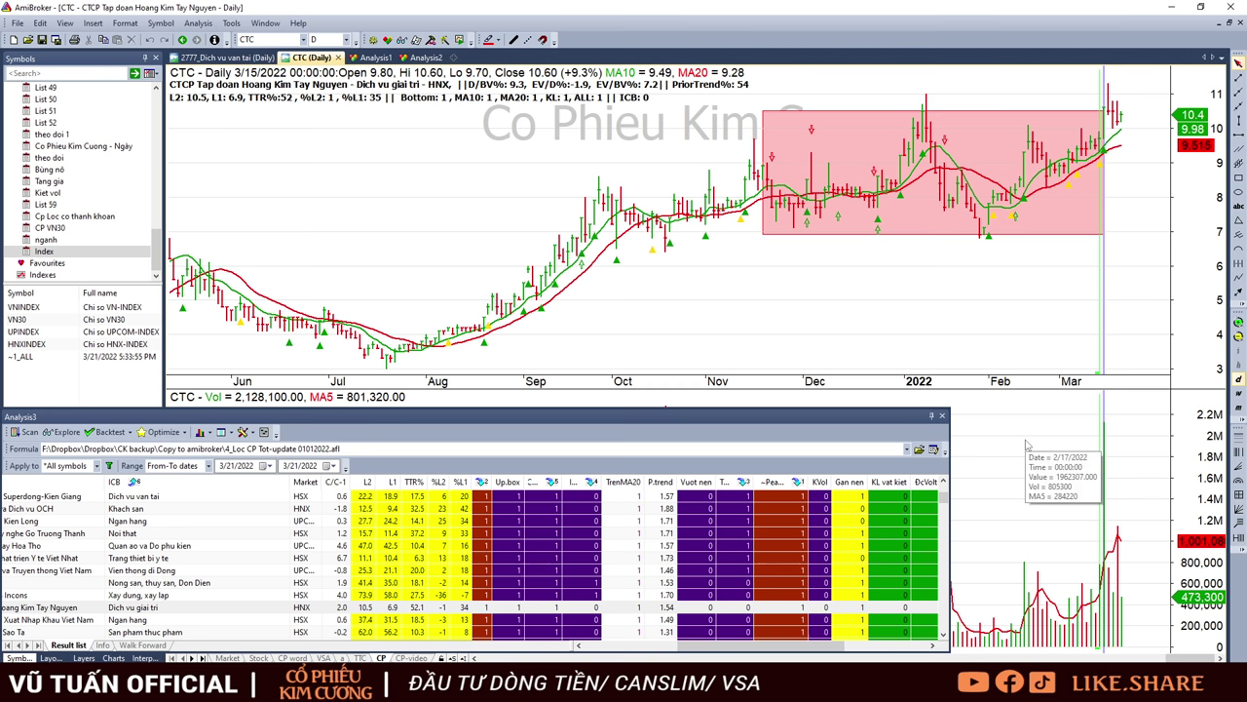
{"action": "left_click", "coordinate": [1060, 322]}
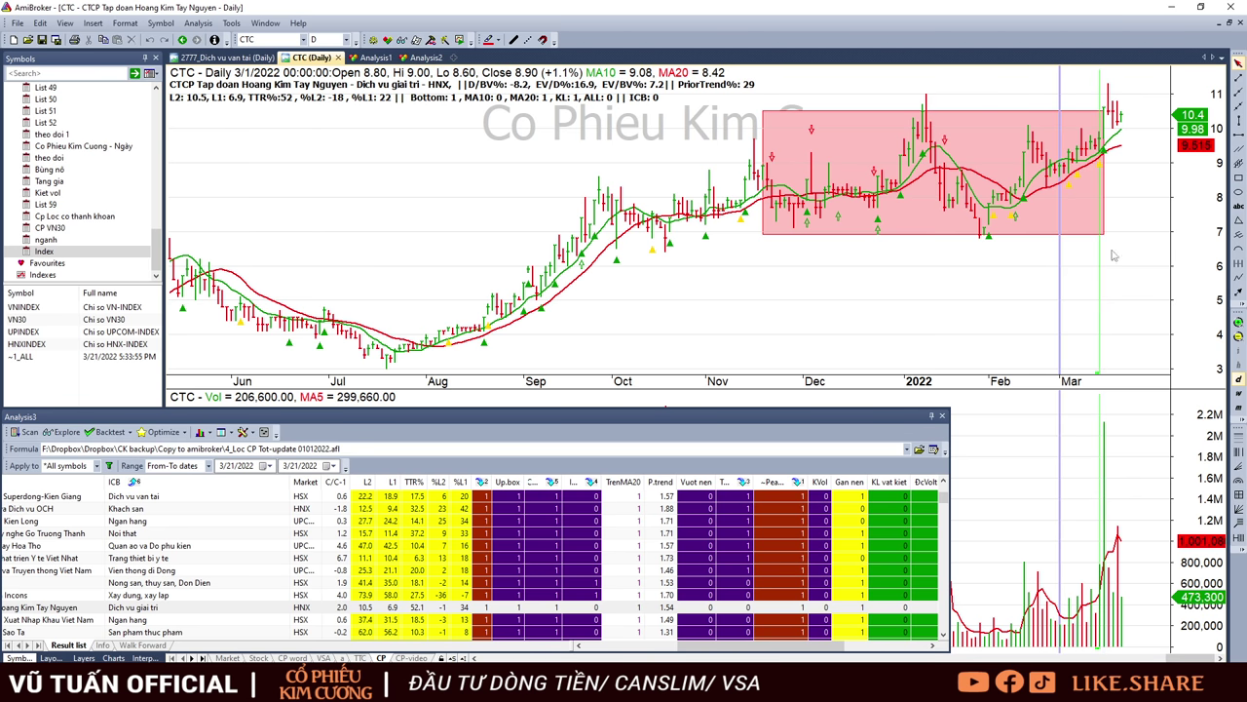
Inspect CTC's 3/21/2022 bar, and chart EIB from the Analysis3 results to review its consolidation box
{"action": "left_click", "coordinate": [1133, 142]}
{"action": "scroll", "coordinate": [419, 570], "scroll_direction": "down", "scroll_amount": 1}
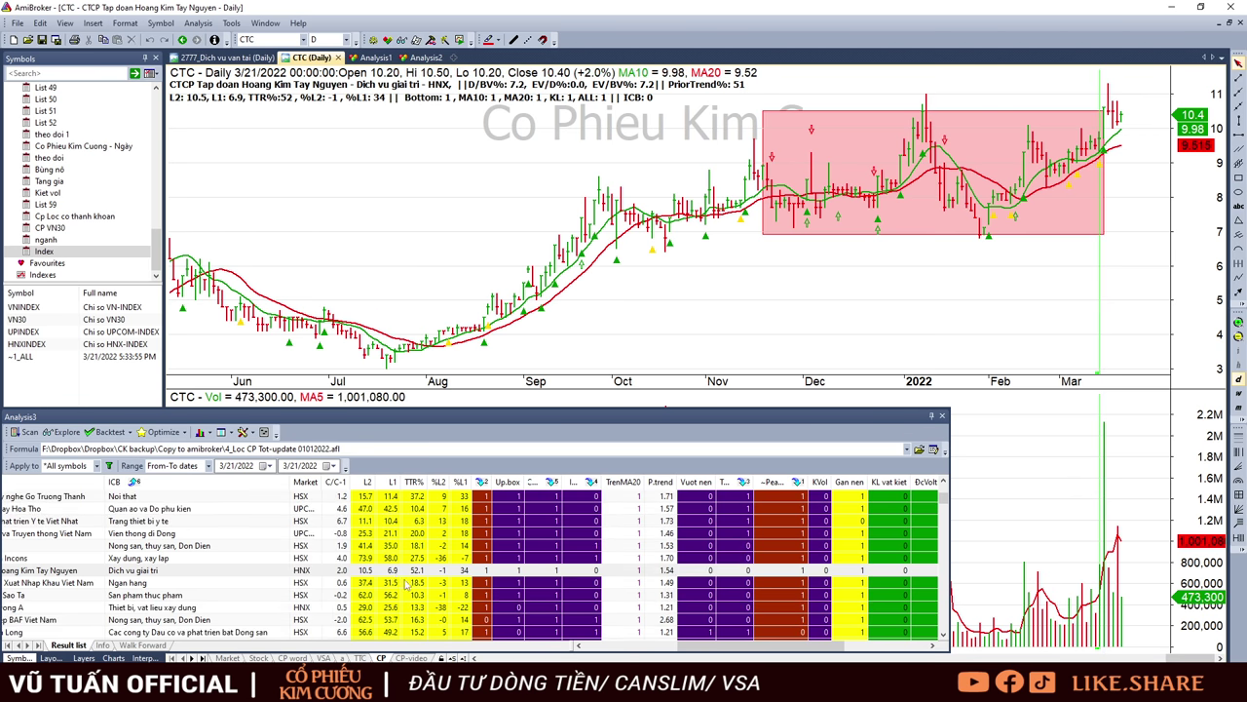
{"action": "left_click", "coordinate": [413, 583]}
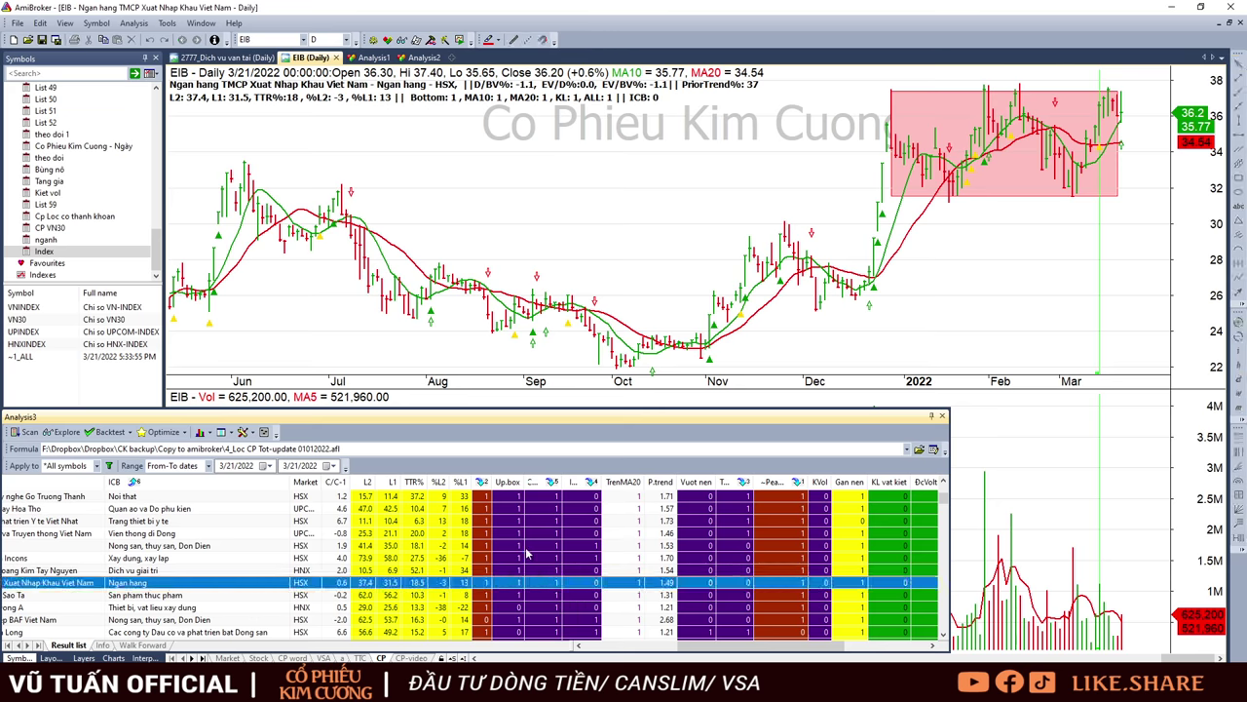
{"action": "scroll", "coordinate": [526, 554], "scroll_direction": "down", "scroll_amount": 5}
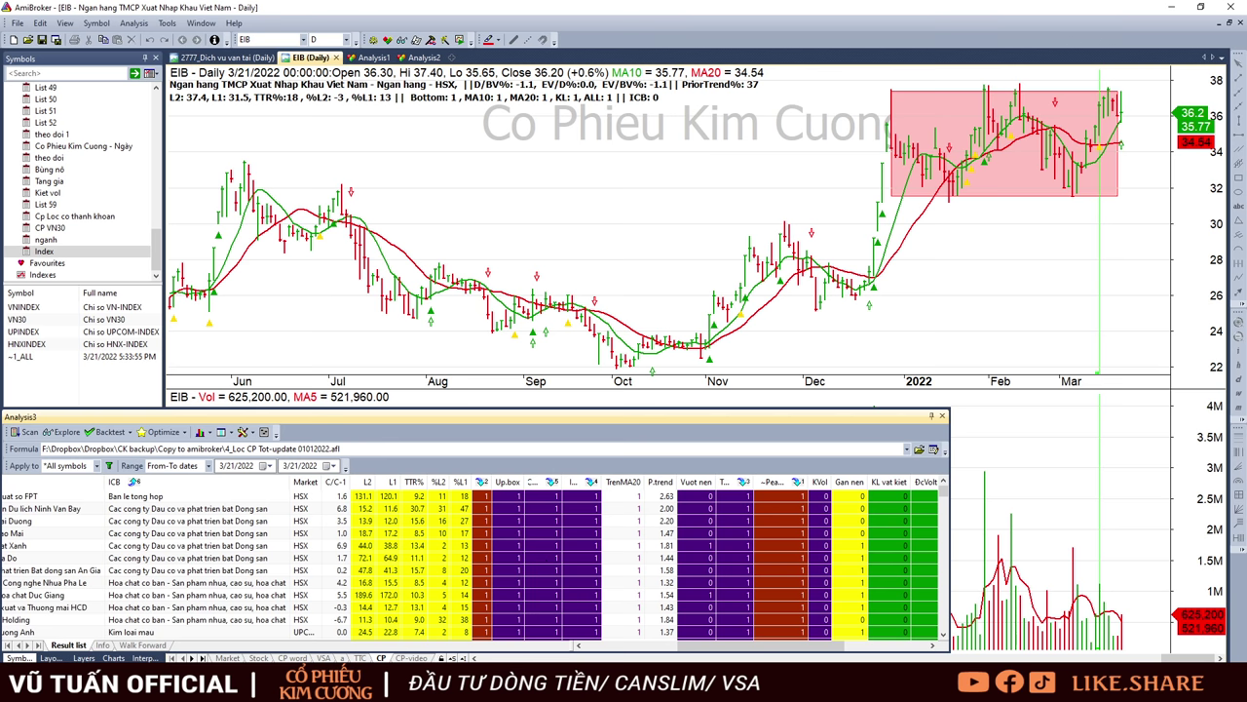
Switch to the CP Kim Cương 22.03.2022 workbook in Excel and highlight the filtered stock table from its header rows through the KLF row
{"action": "left_click", "coordinate": [185, 689]}
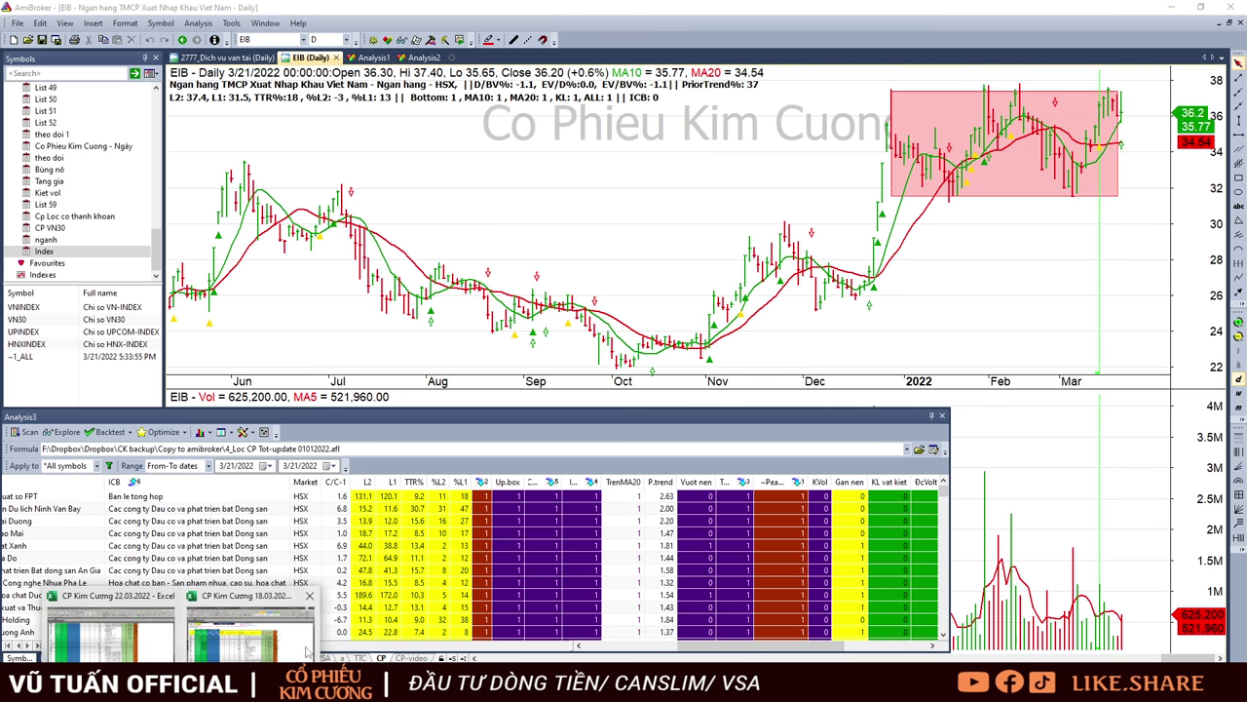
{"action": "left_click", "coordinate": [112, 629]}
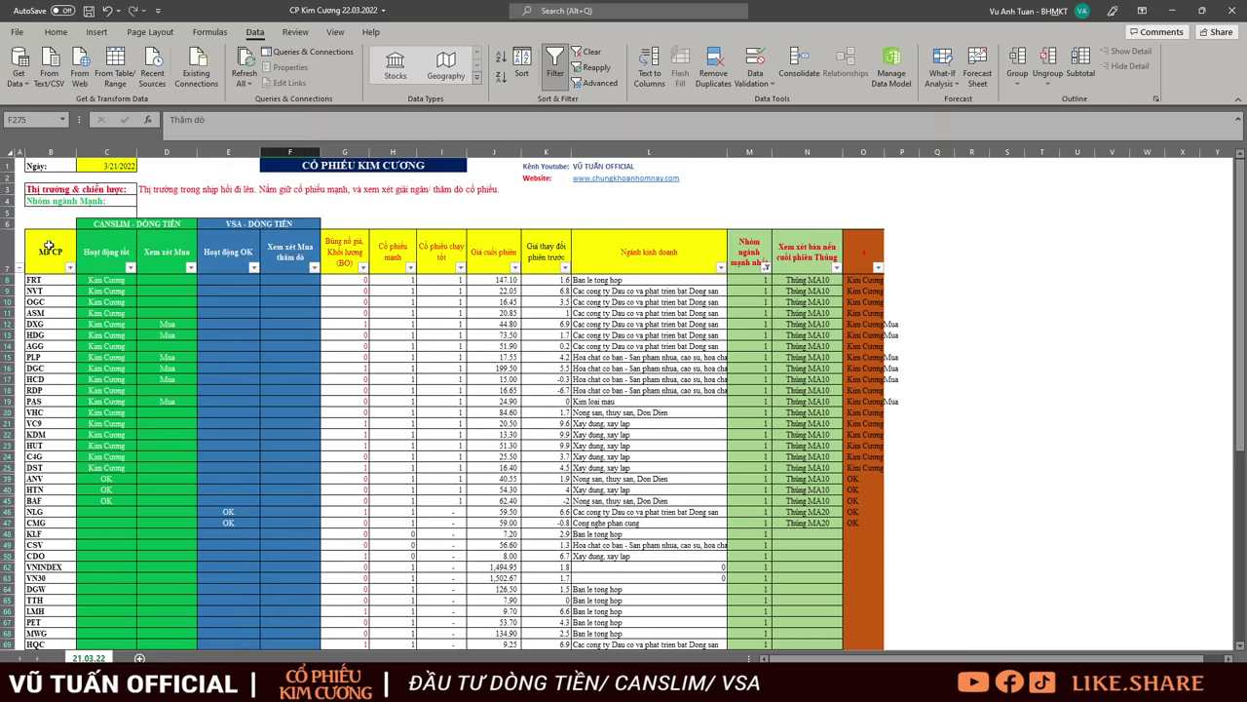
{"action": "left_click_drag", "start_coordinate": [48, 244], "coordinate": [882, 527]}
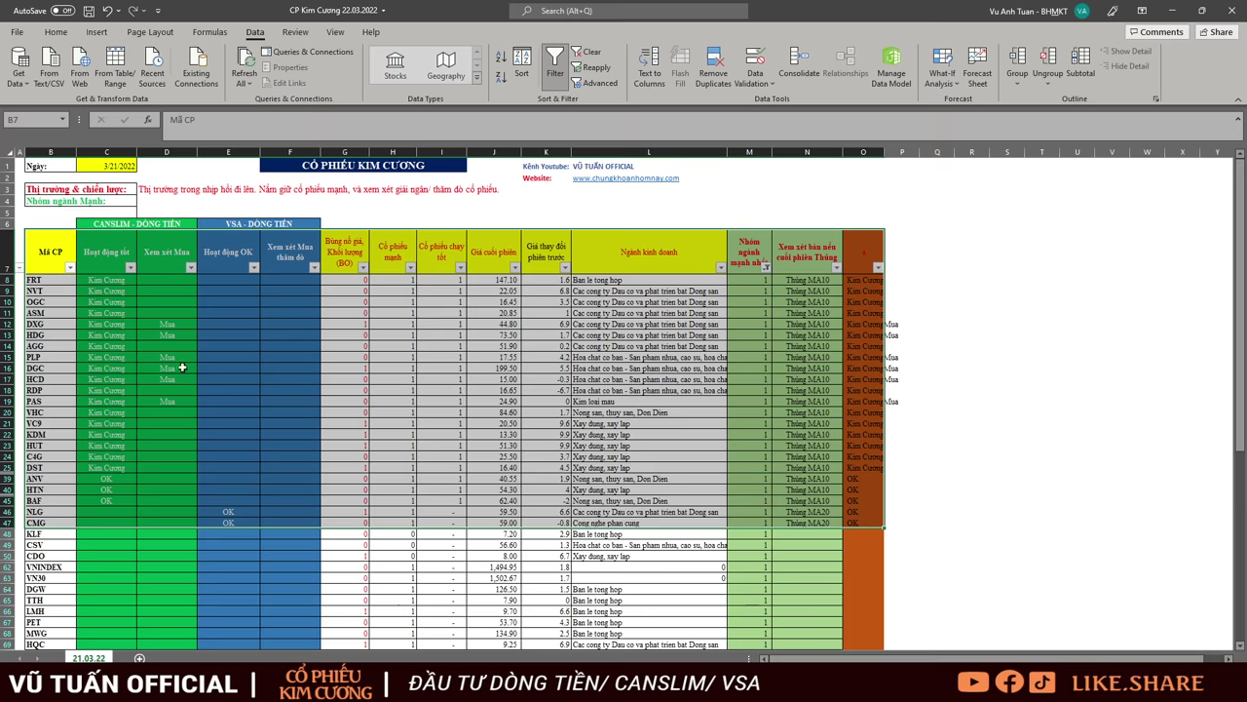
{"action": "left_click_drag", "start_coordinate": [21, 227], "coordinate": [877, 526]}
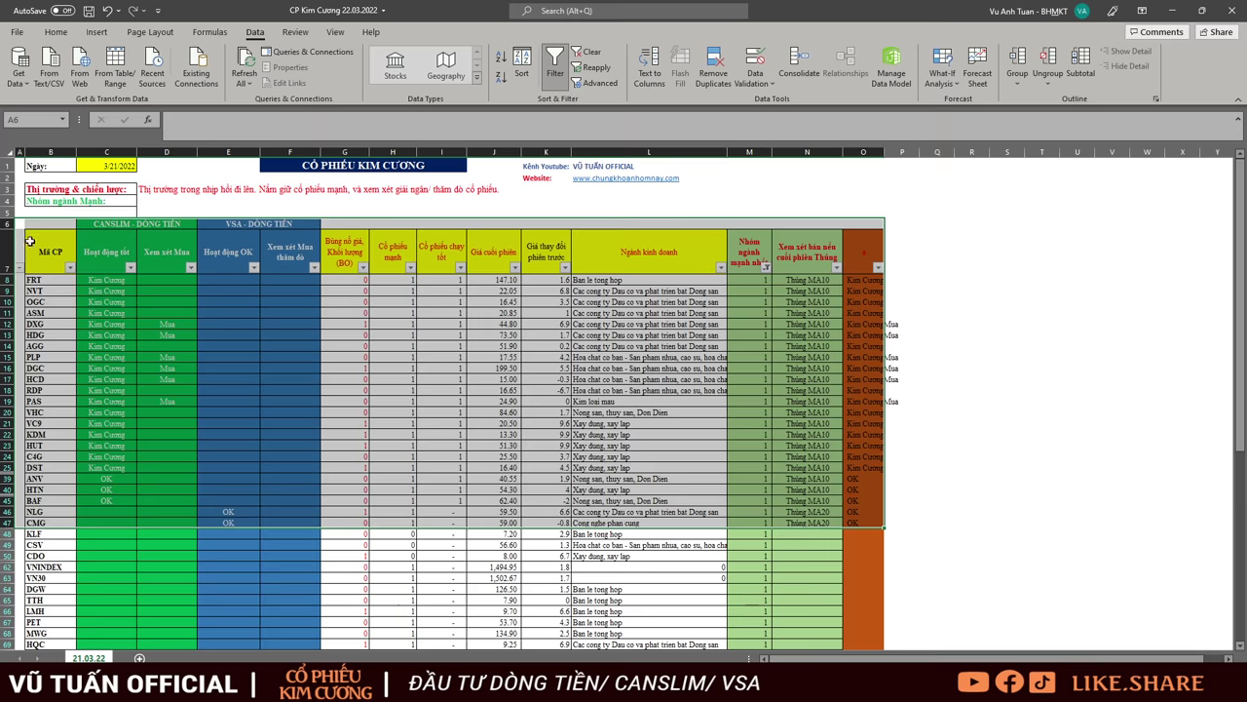
{"action": "left_click_drag", "start_coordinate": [44, 280], "coordinate": [901, 516]}
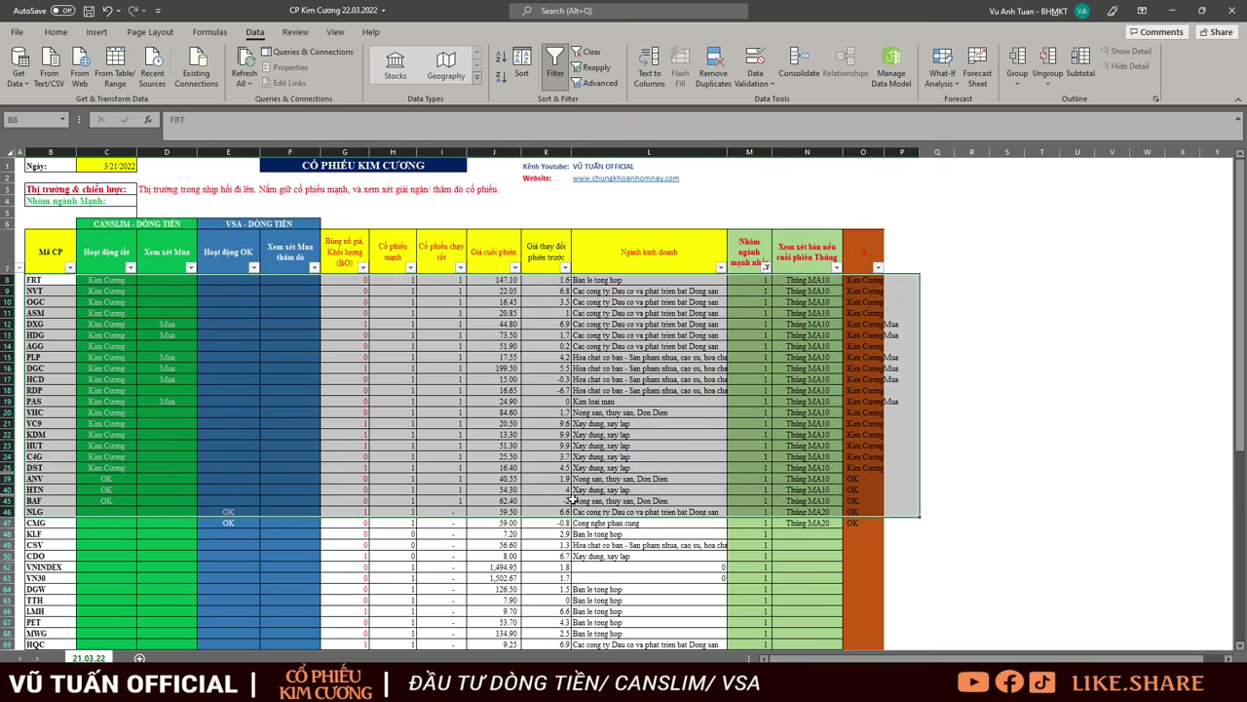
{"action": "left_click", "coordinate": [24, 224]}
{"action": "mouse_move", "coordinate": [23, 224]}
{"action": "left_mouse_down"}
{"action": "mouse_move", "coordinate": [516, 492]}
{"action": "mouse_move", "coordinate": [906, 536]}
{"action": "left_mouse_up"}
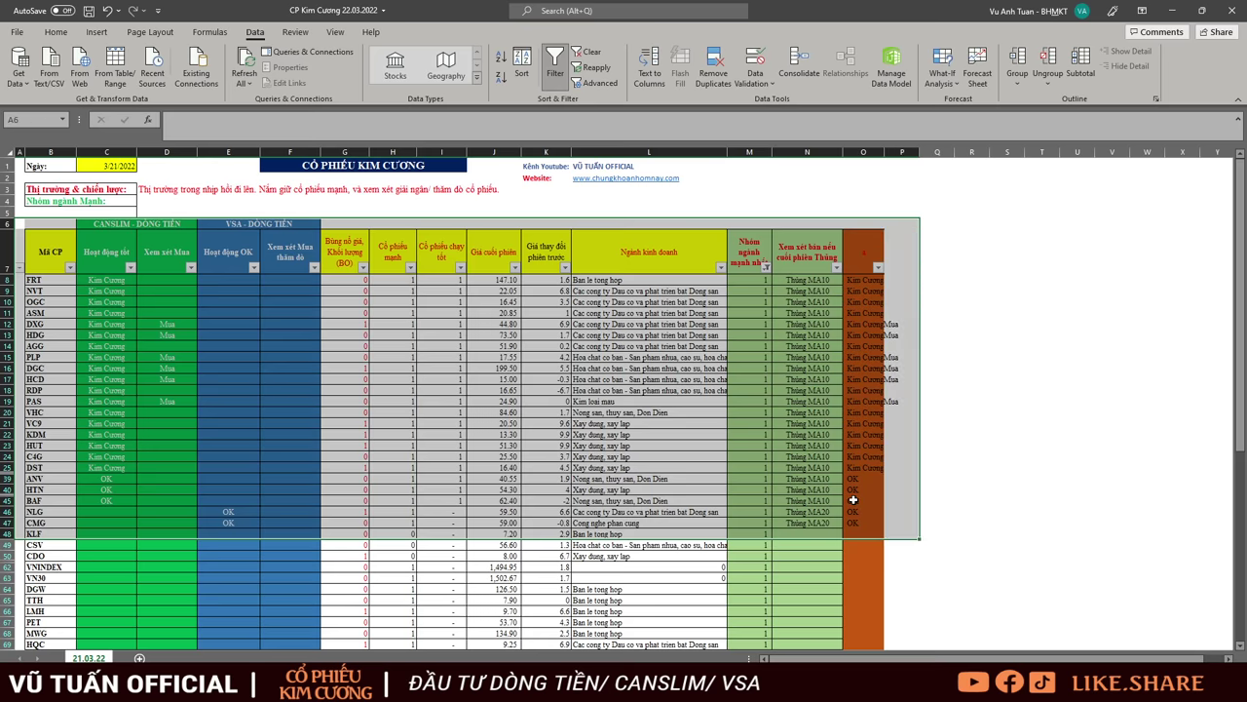